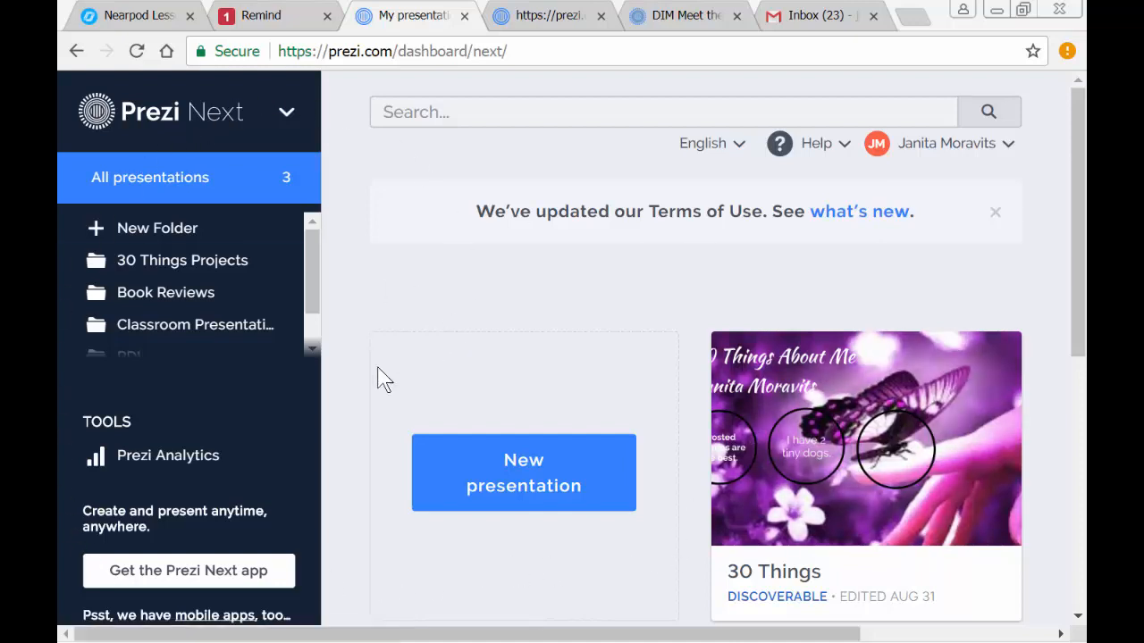
- Create a new presentation from the Blank - White template in the General category
click(527, 484)
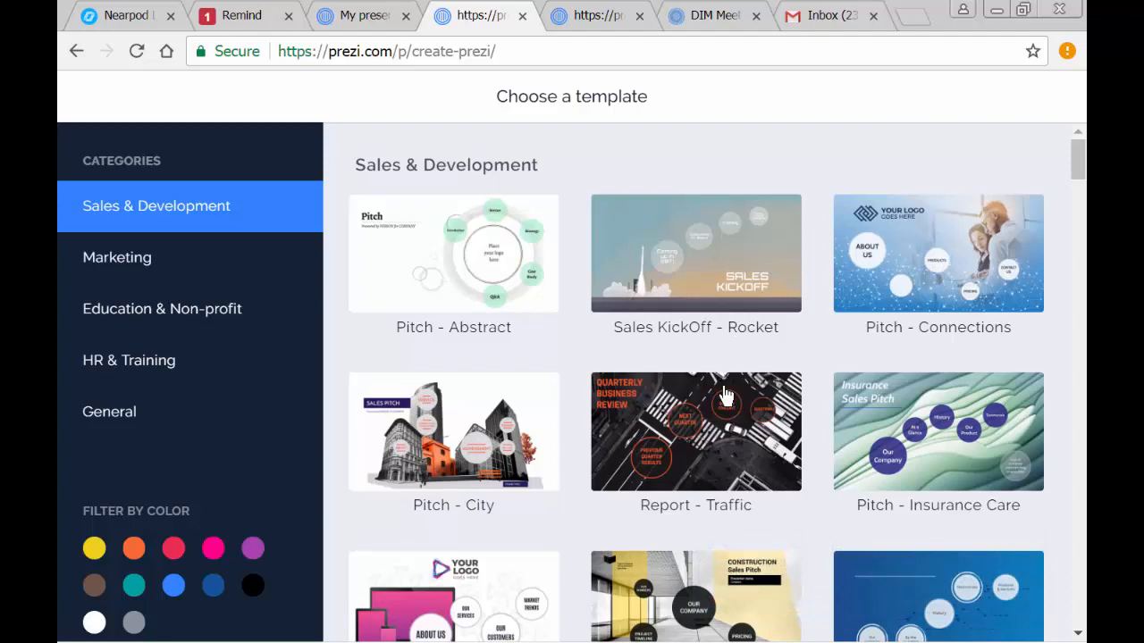
scroll(724, 420, down, 6)
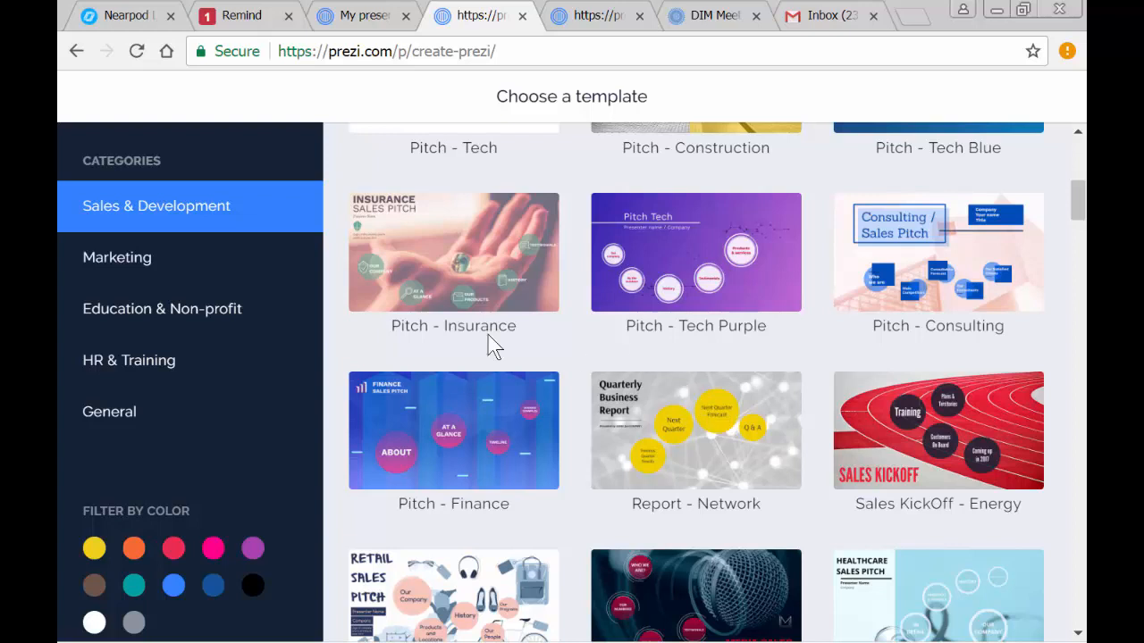
click(105, 413)
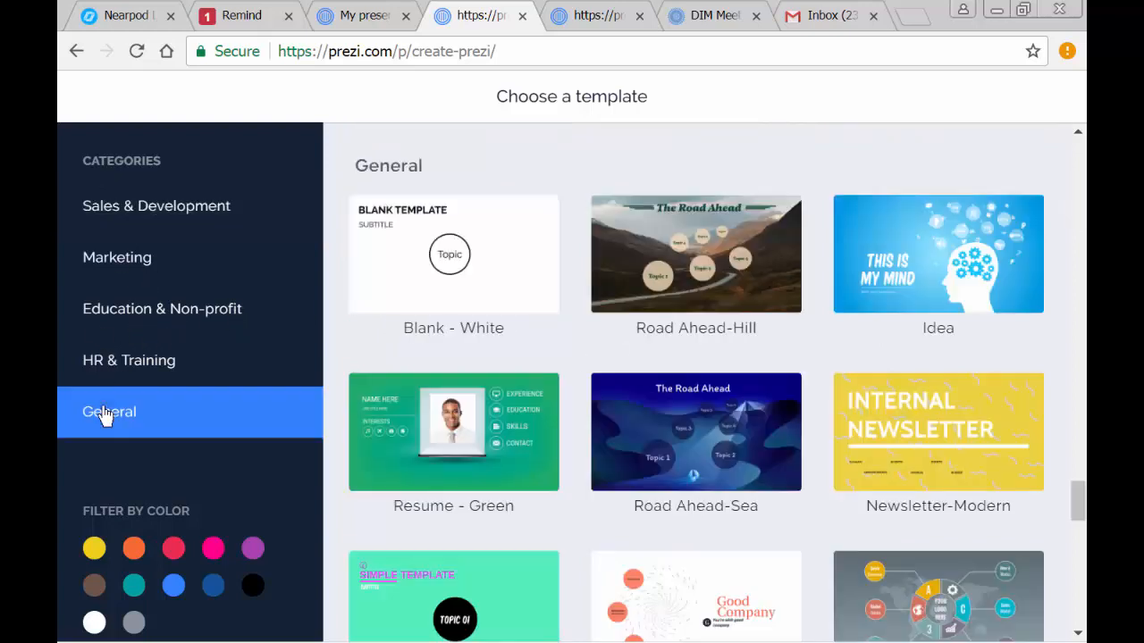
click(451, 268)
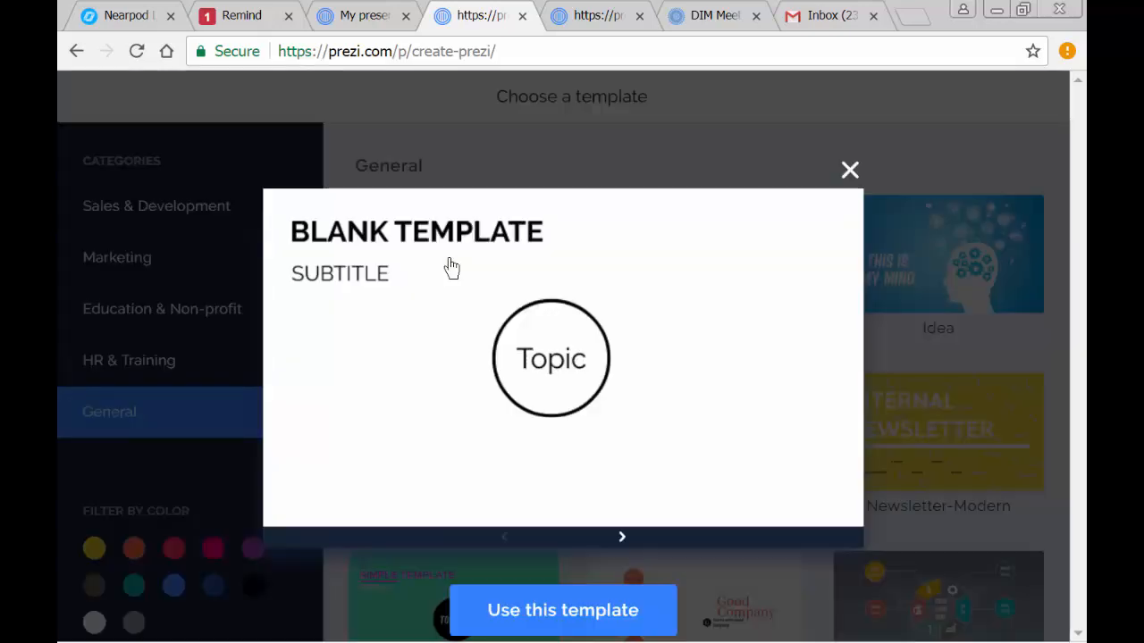
click(548, 604)
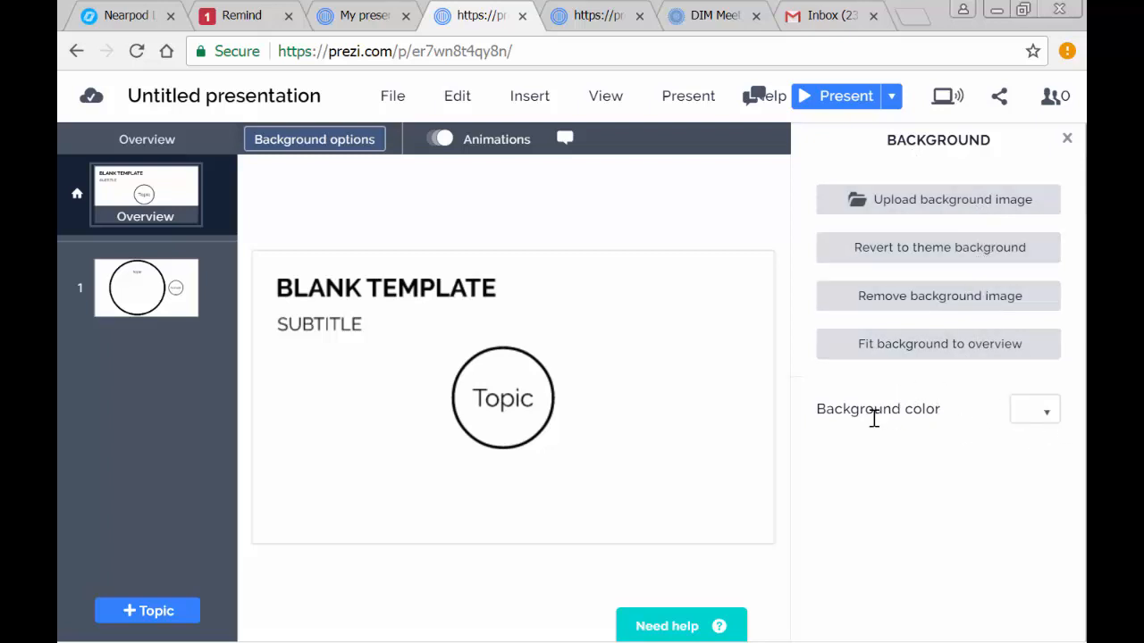
- Set the presentation's background color to the lightest pink theme color as a solid fill
click(1046, 414)
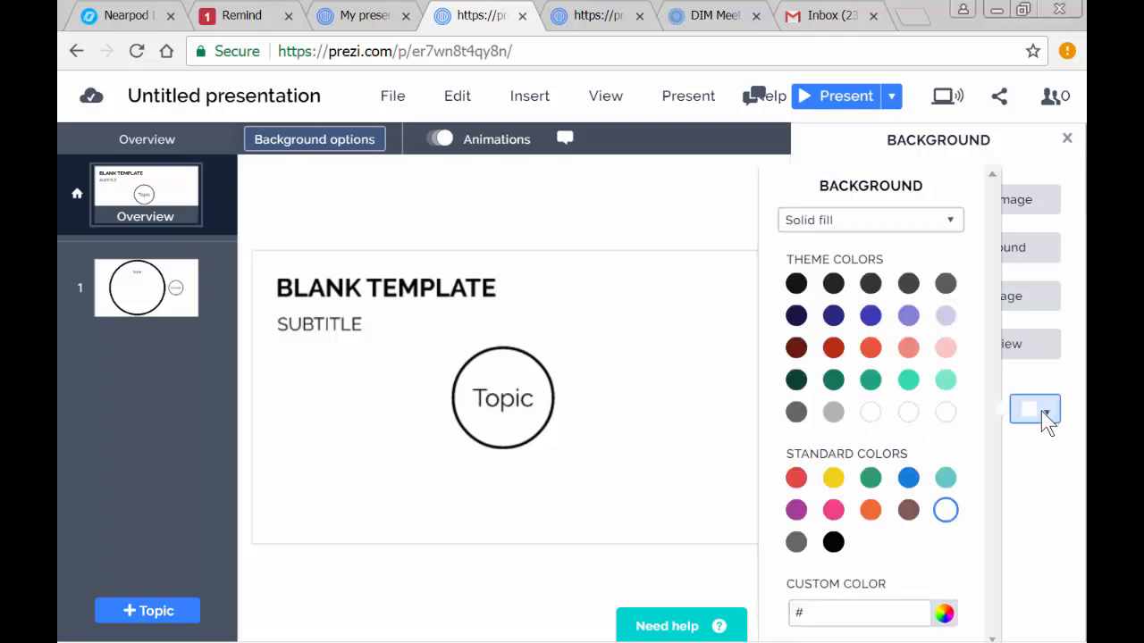
click(945, 348)
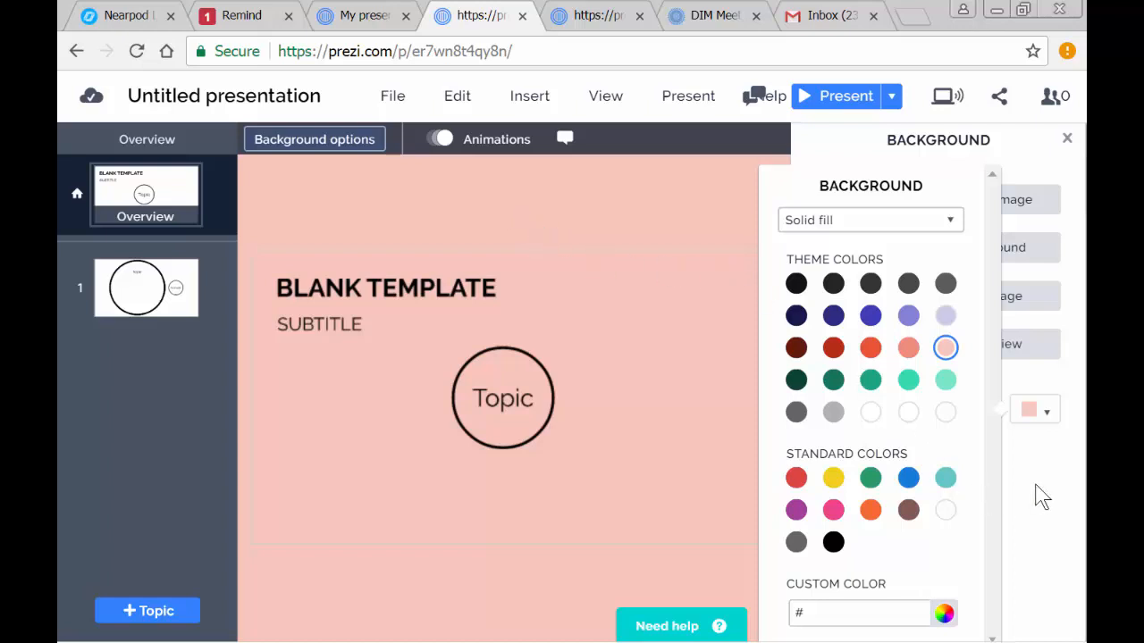
click(1041, 496)
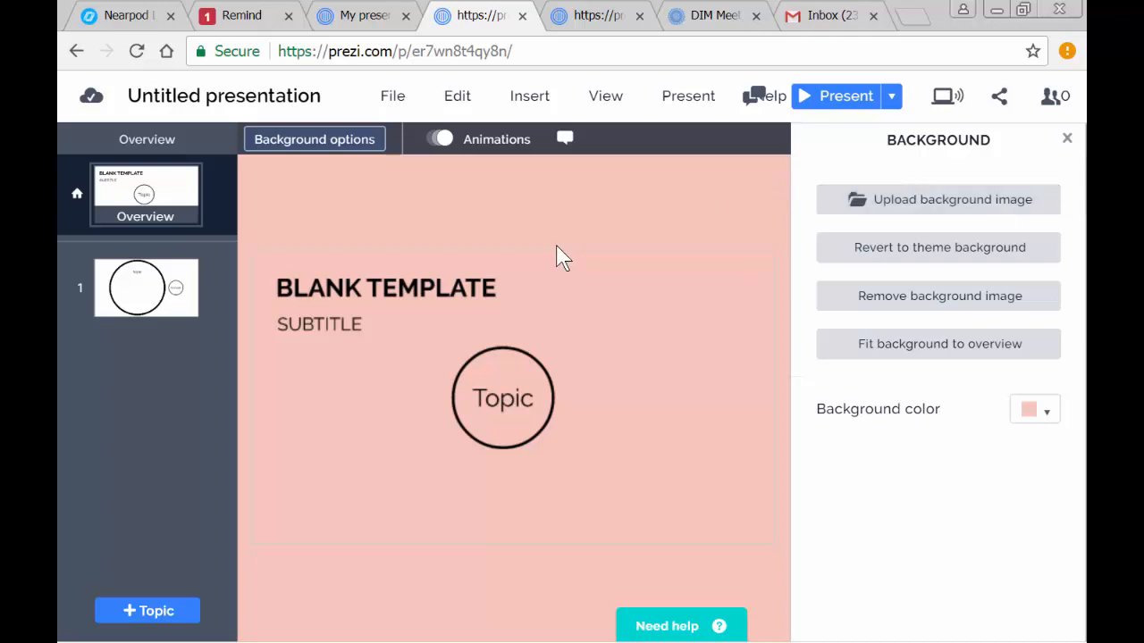
- Search the Desktop for "butterflies" and upload pink butterflies.png as the presentation's background image
click(929, 201)
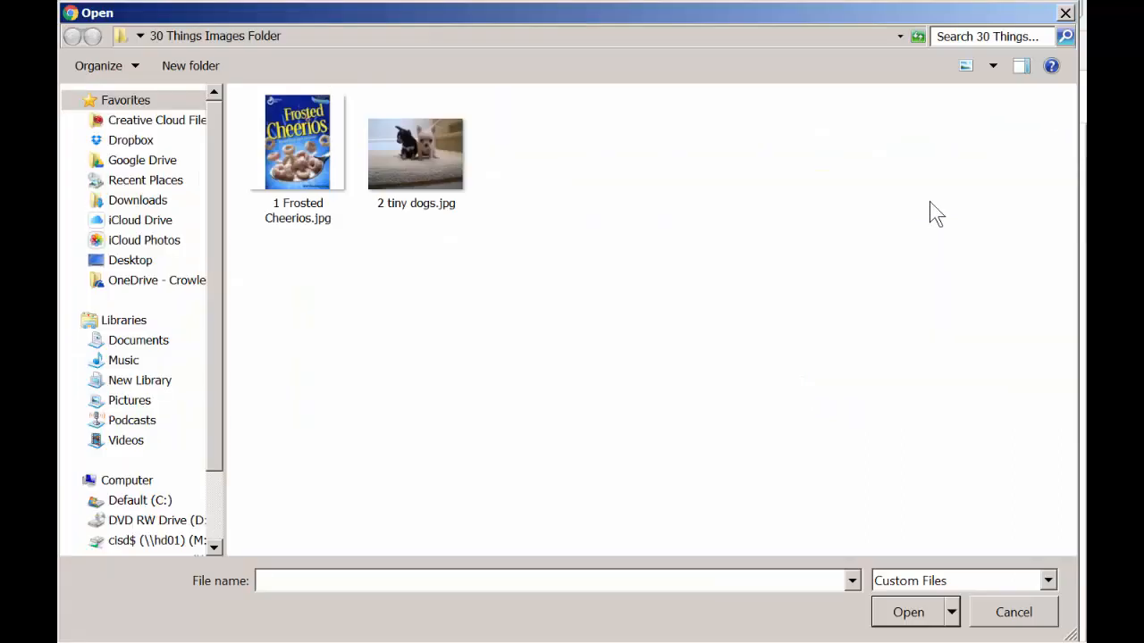
click(141, 37)
click(143, 38)
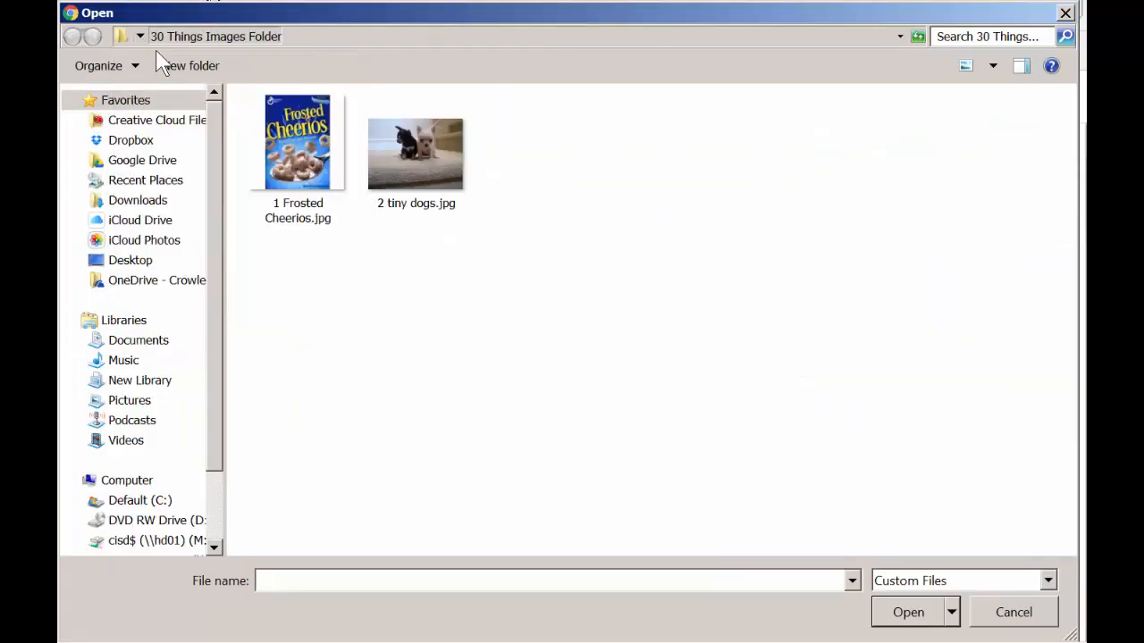
click(140, 36)
click(154, 54)
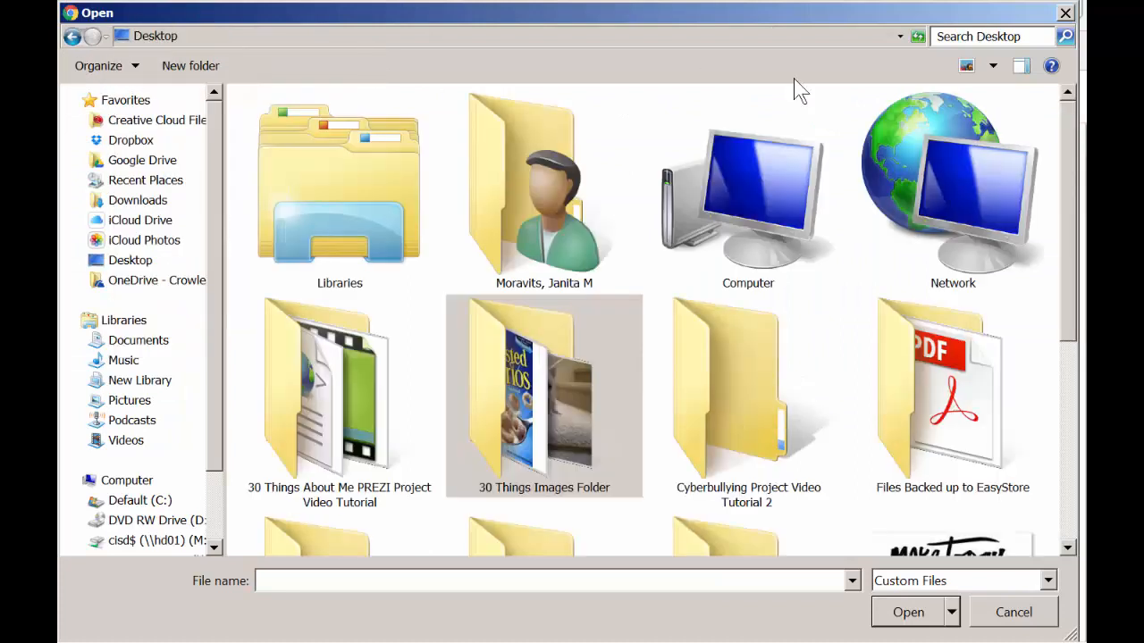
click(953, 34)
text(butterflie)
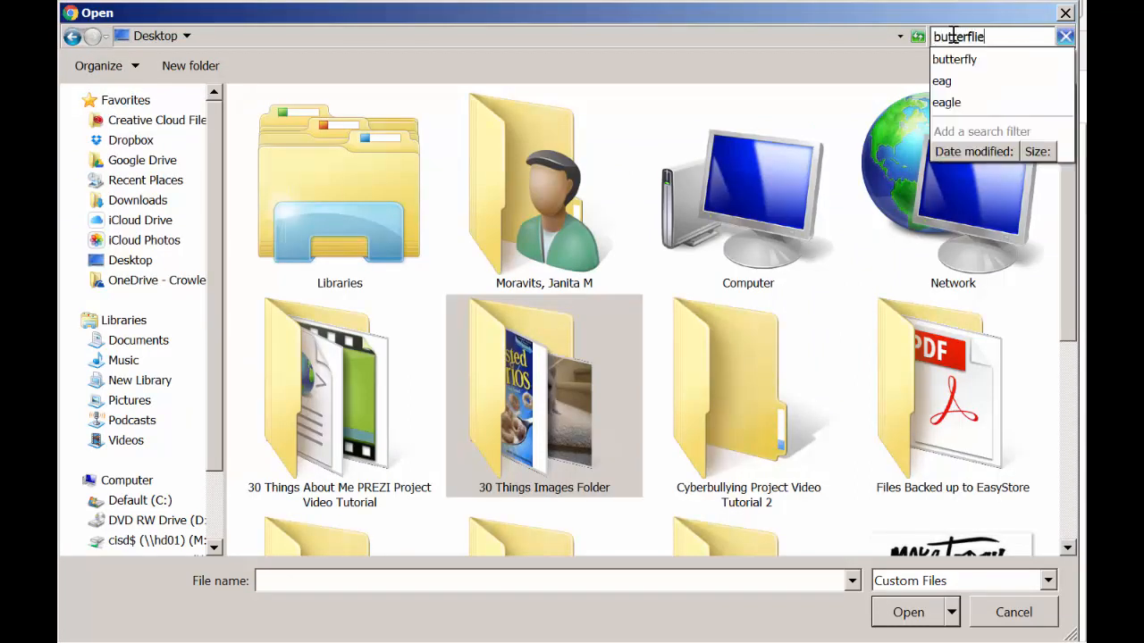
text(s)
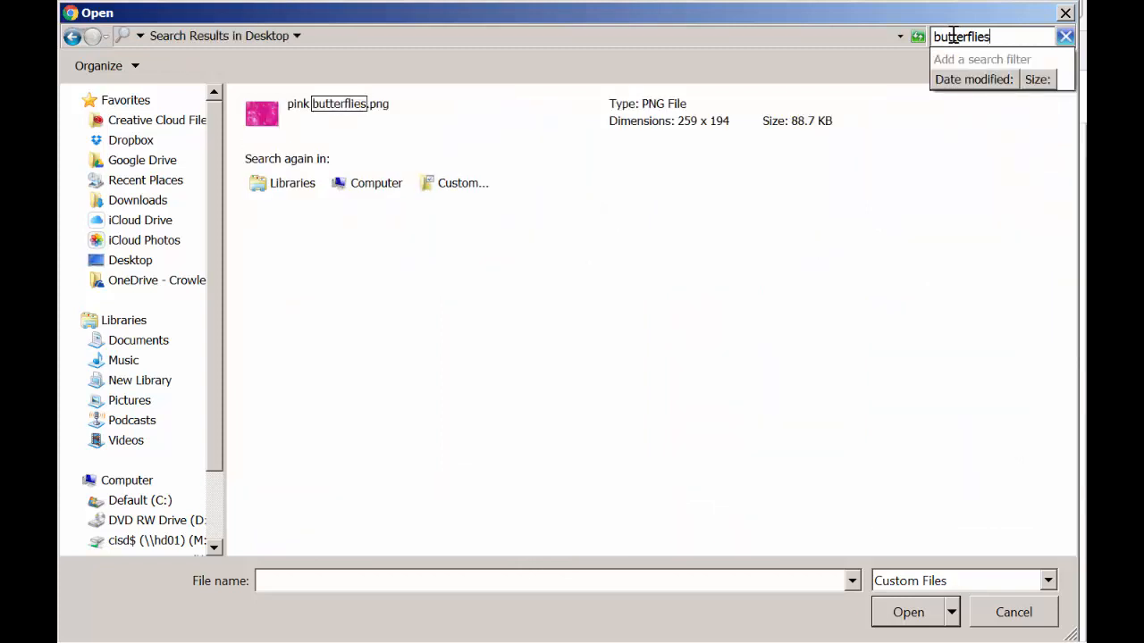
click(264, 107)
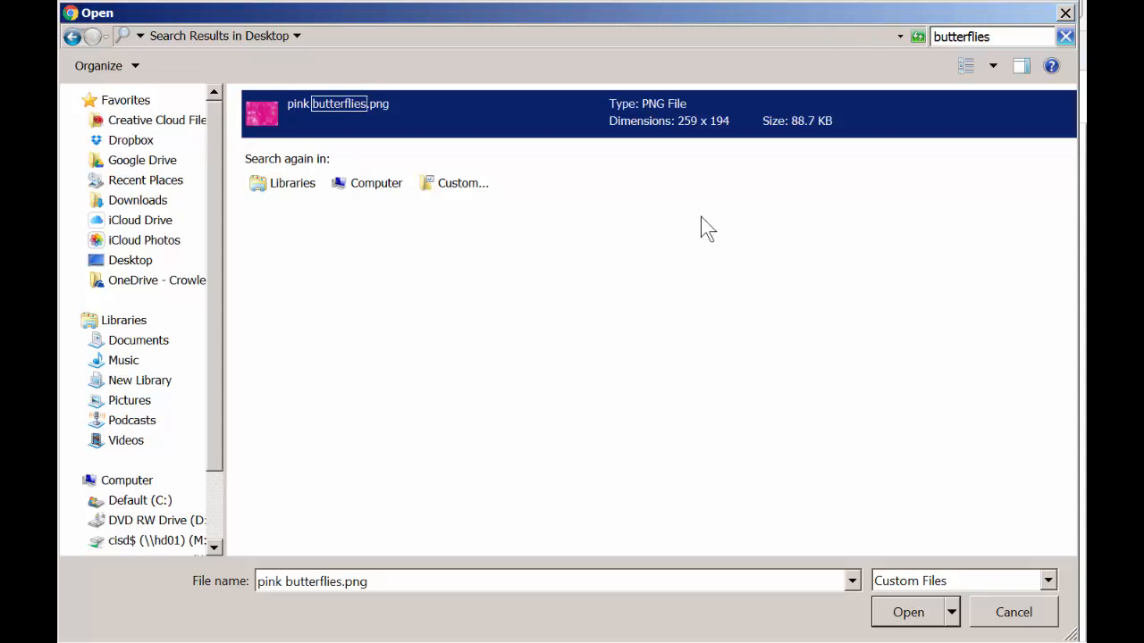
click(908, 613)
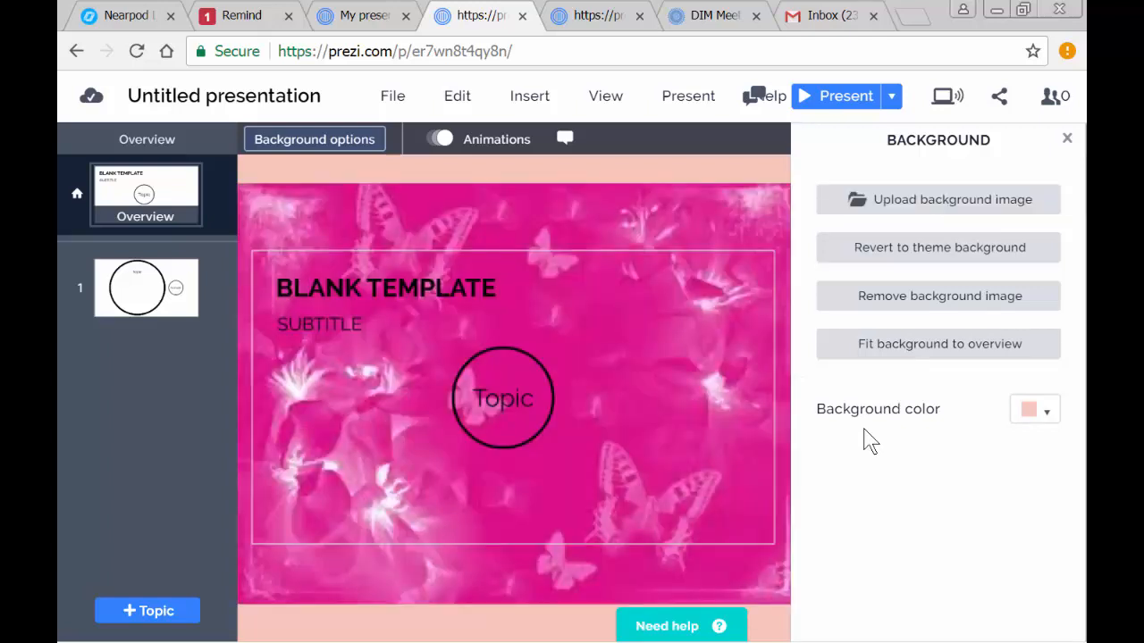
click(1067, 140)
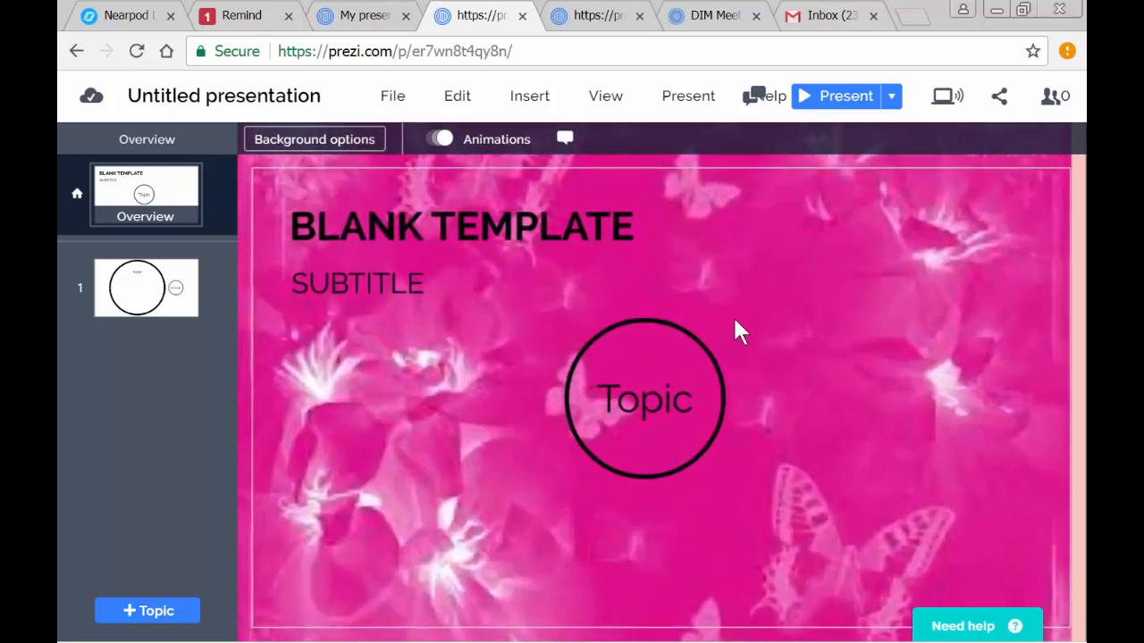
scroll(921, 350, up, 2)
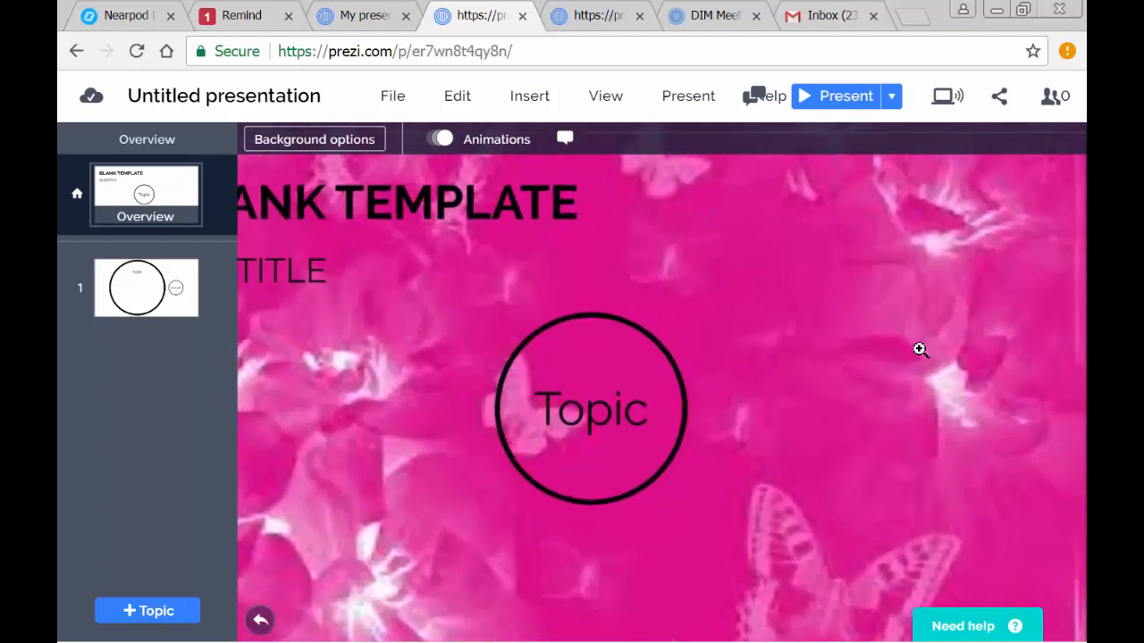
scroll(920, 353, down, 2)
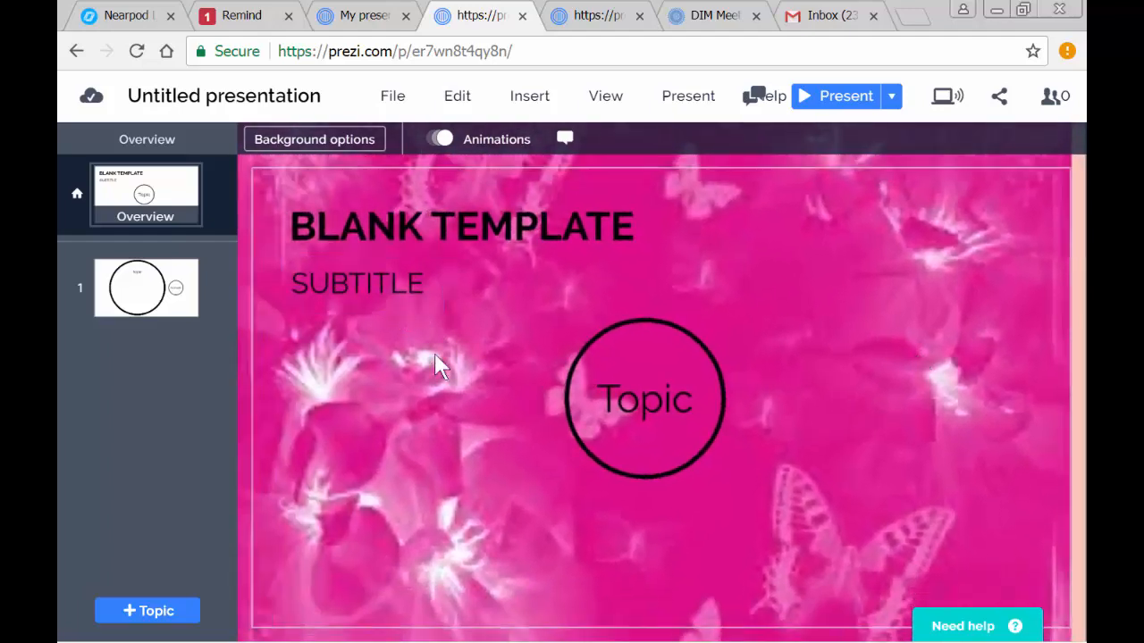
drag(439, 364, 416, 384)
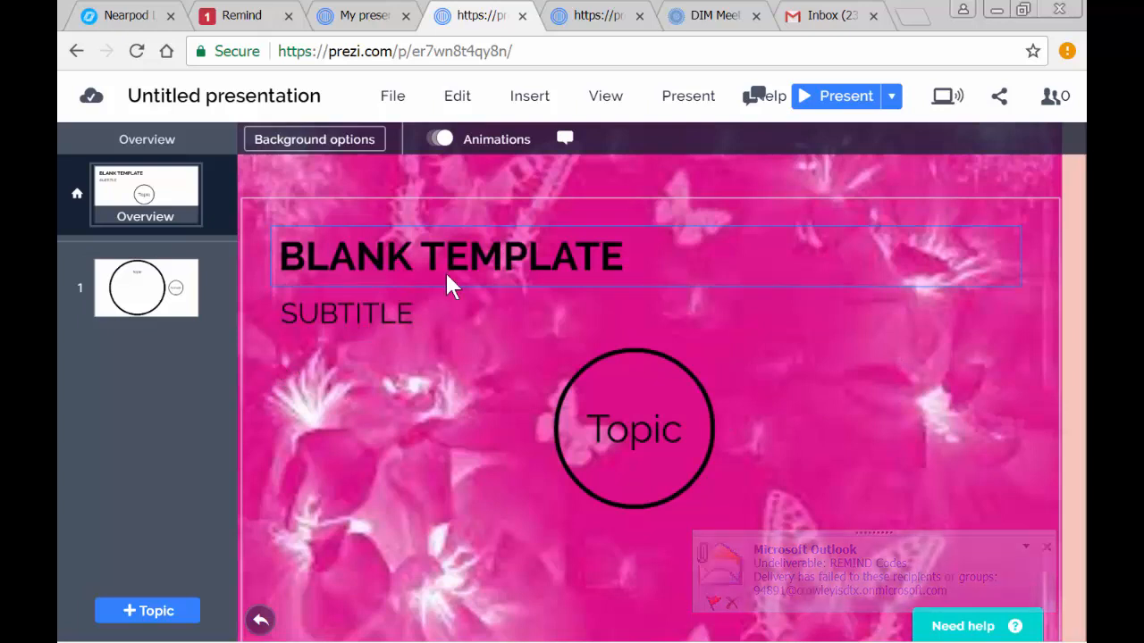
click(162, 194)
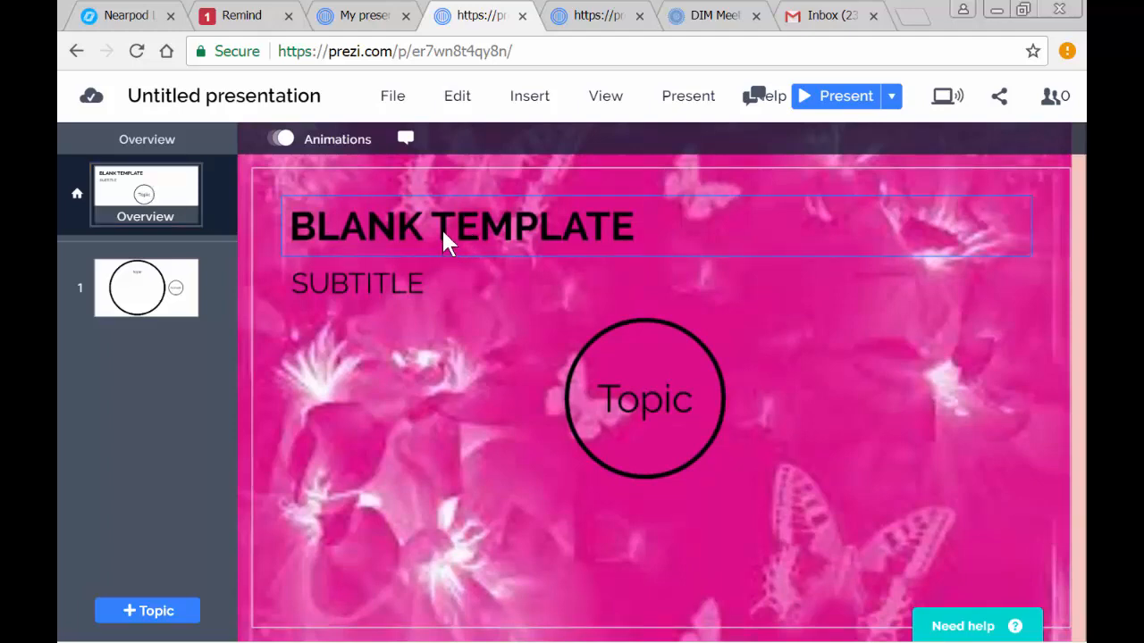
- Replace the overview title text BLANK TEMPLATE with "30 Things About Me"
click(616, 229)
double_click(616, 228)
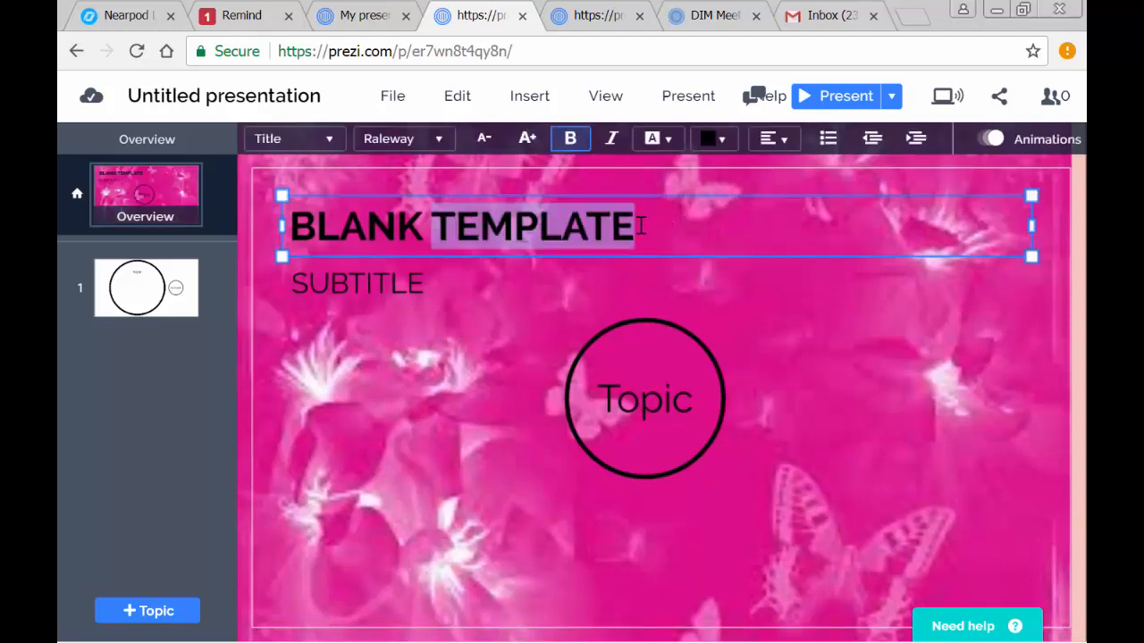
drag(643, 227, 248, 253)
text(3)
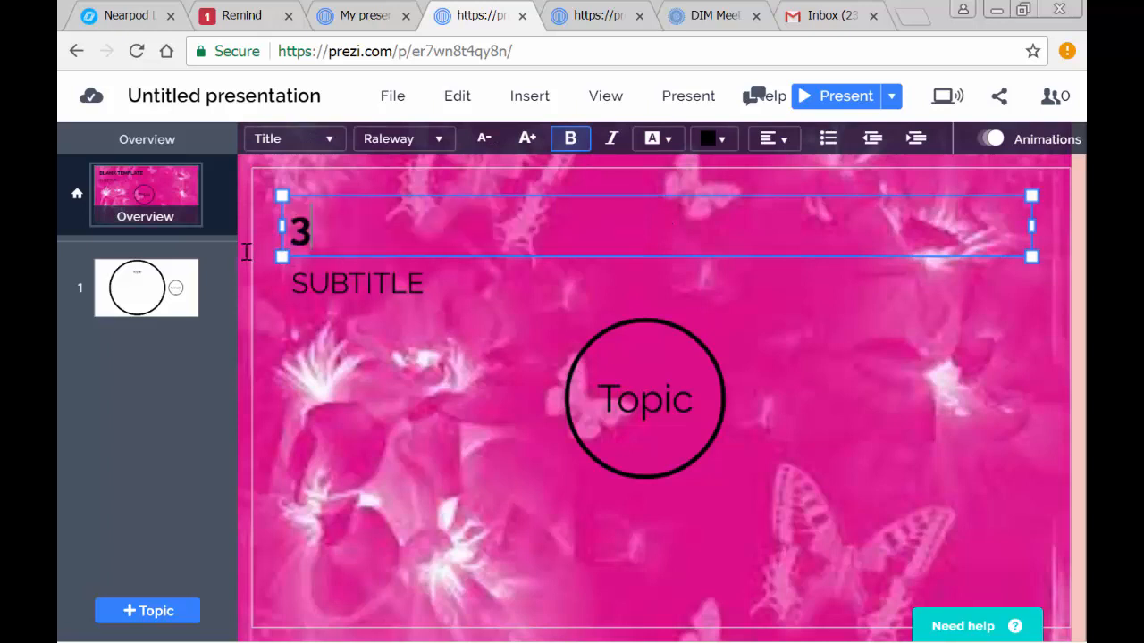
text(0 Things)
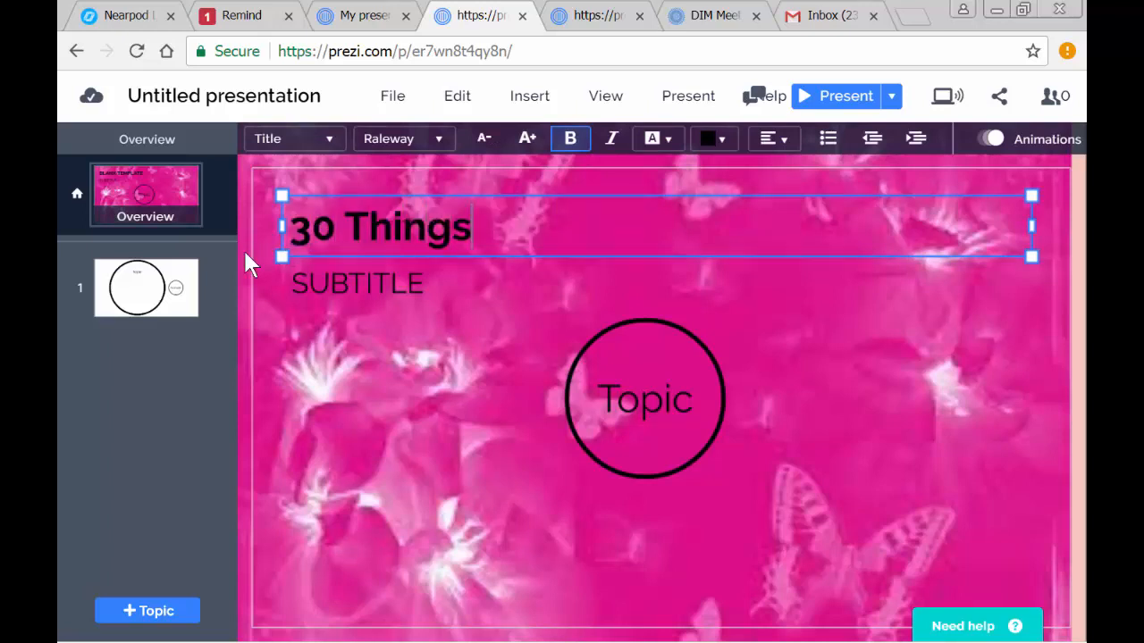
text( About Me)
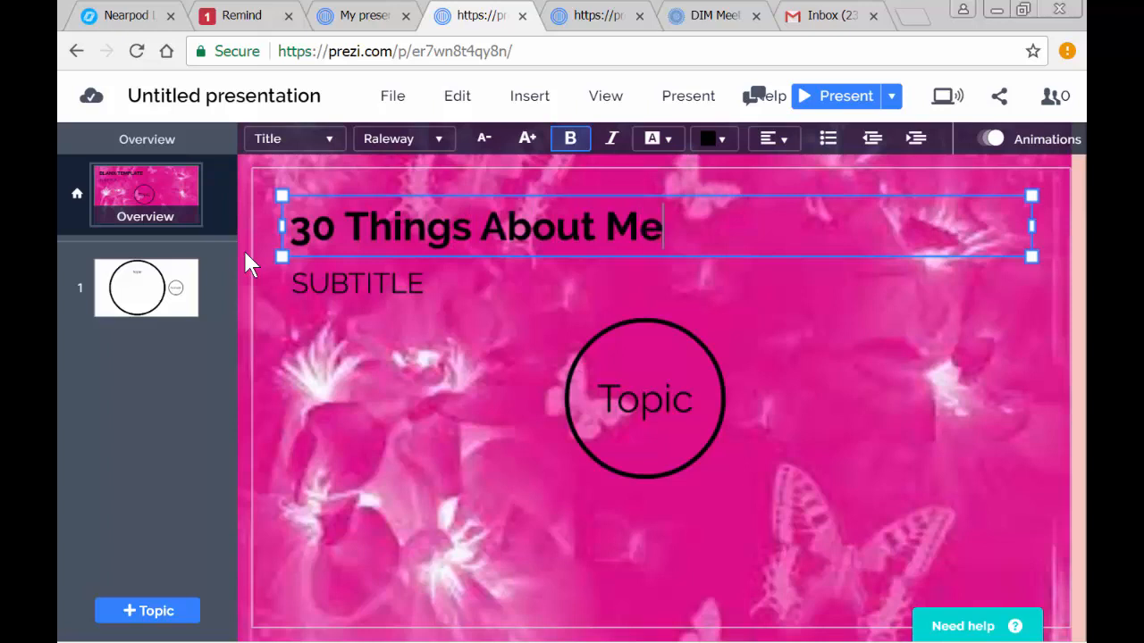
- Replace the SUBTITLE text with the author's full name and widen its text box so the name fits on one line
click(345, 288)
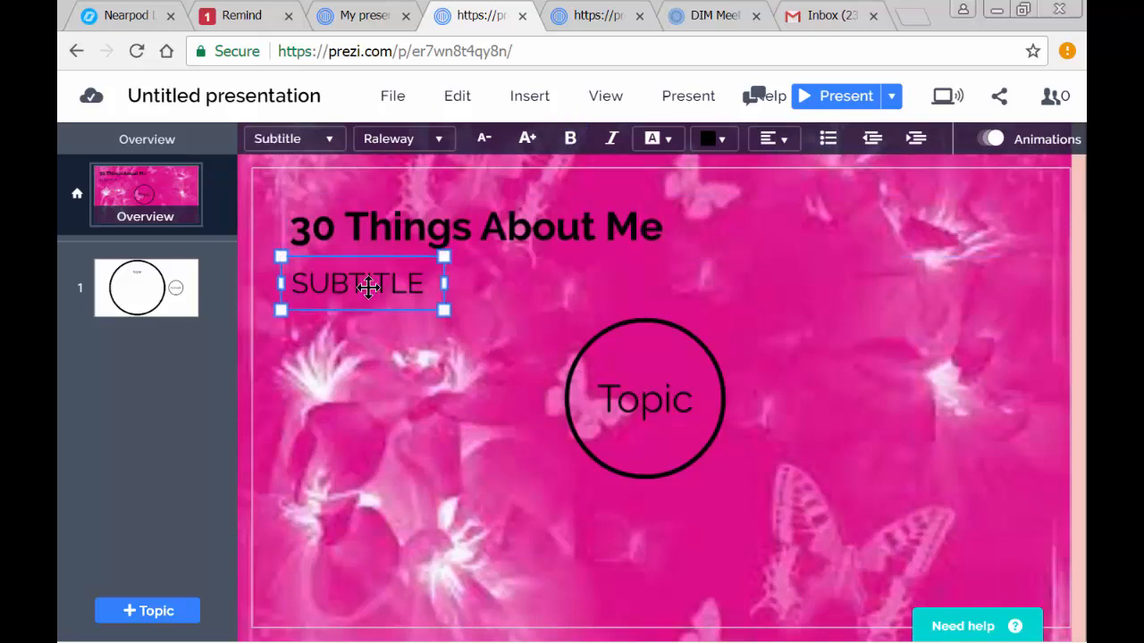
drag(424, 283, 281, 286)
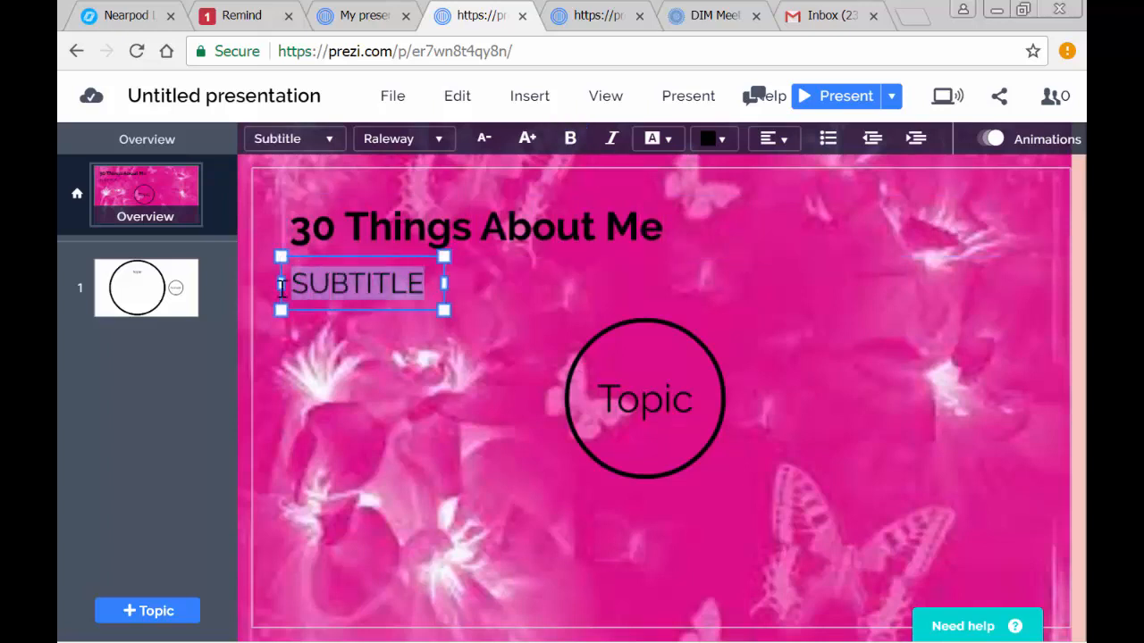
text(Janita Mor)
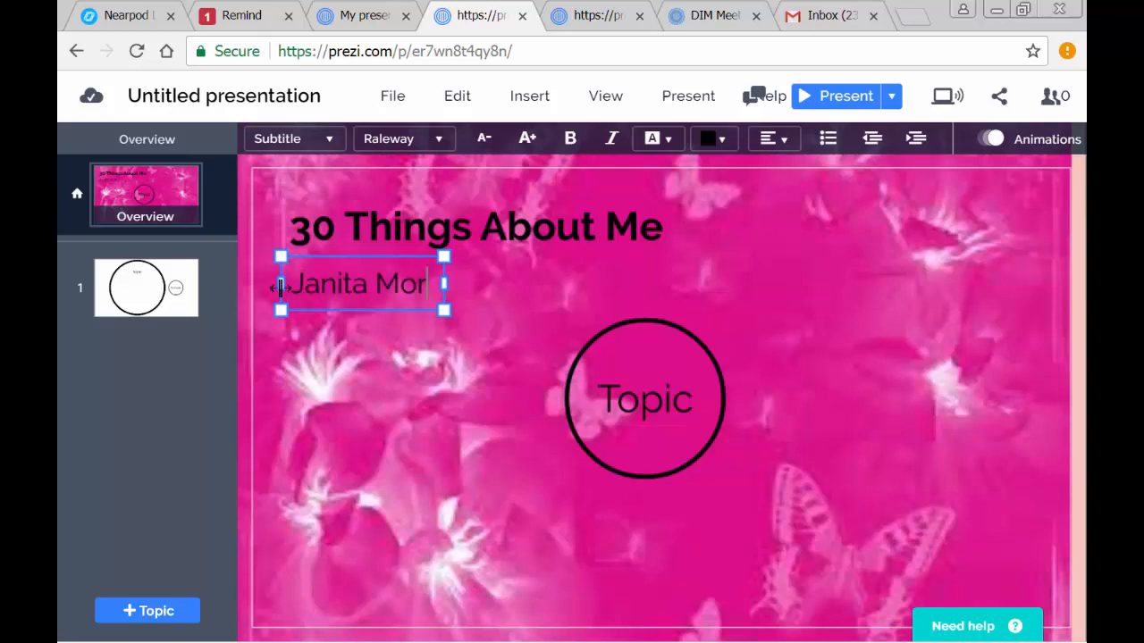
text(avits)
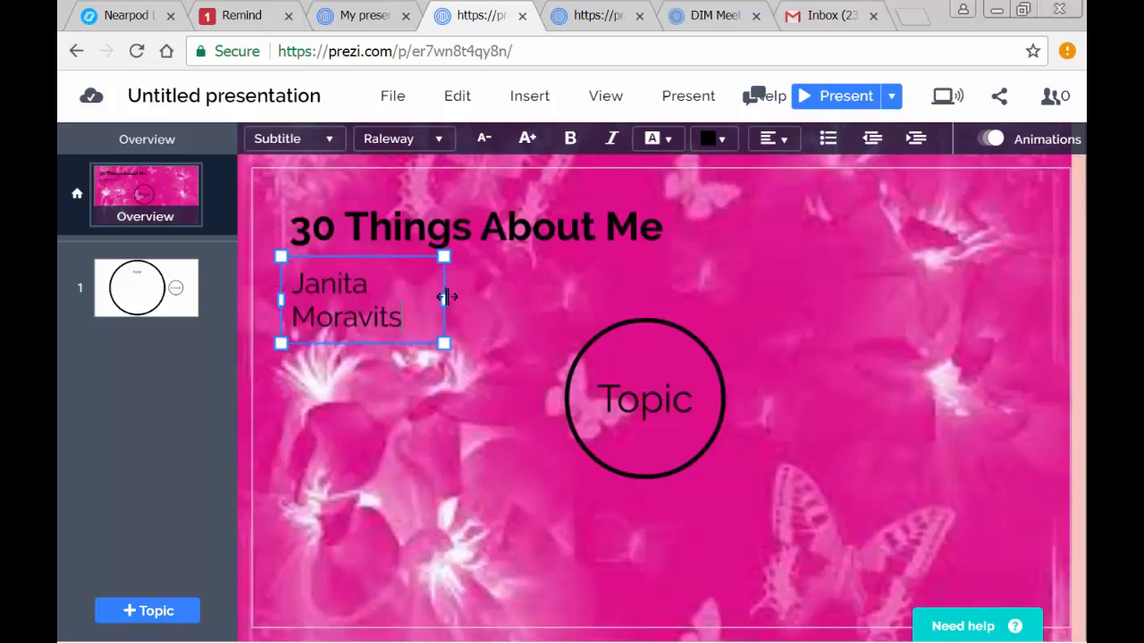
drag(444, 299, 688, 265)
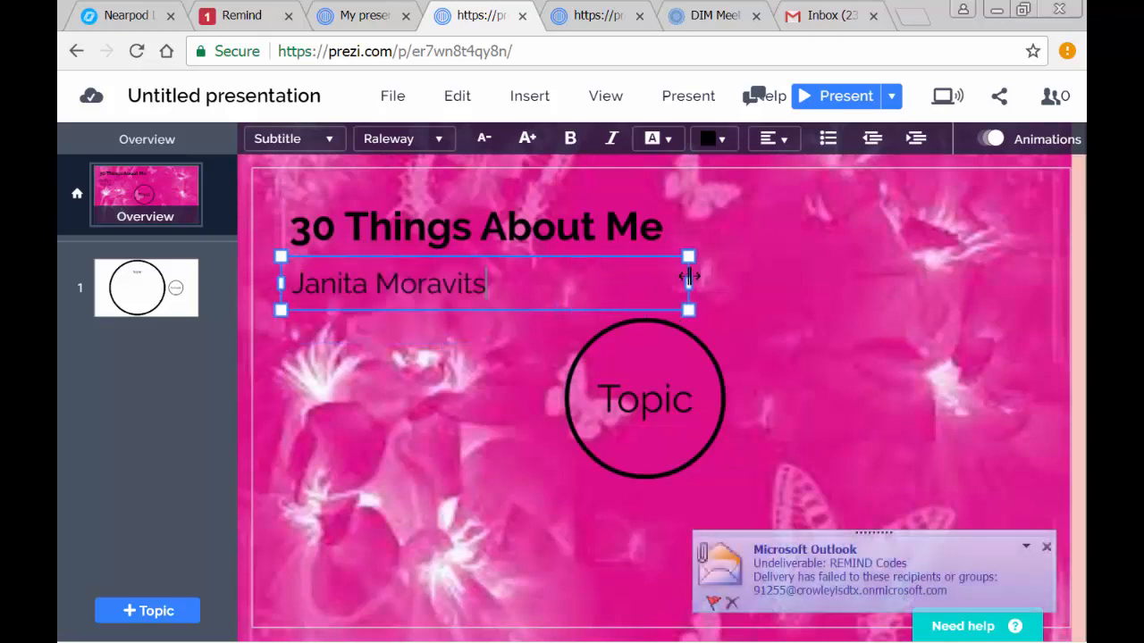
- Enlarge the "30 Things About Me" title text by several size increments
click(420, 214)
drag(680, 232, 211, 230)
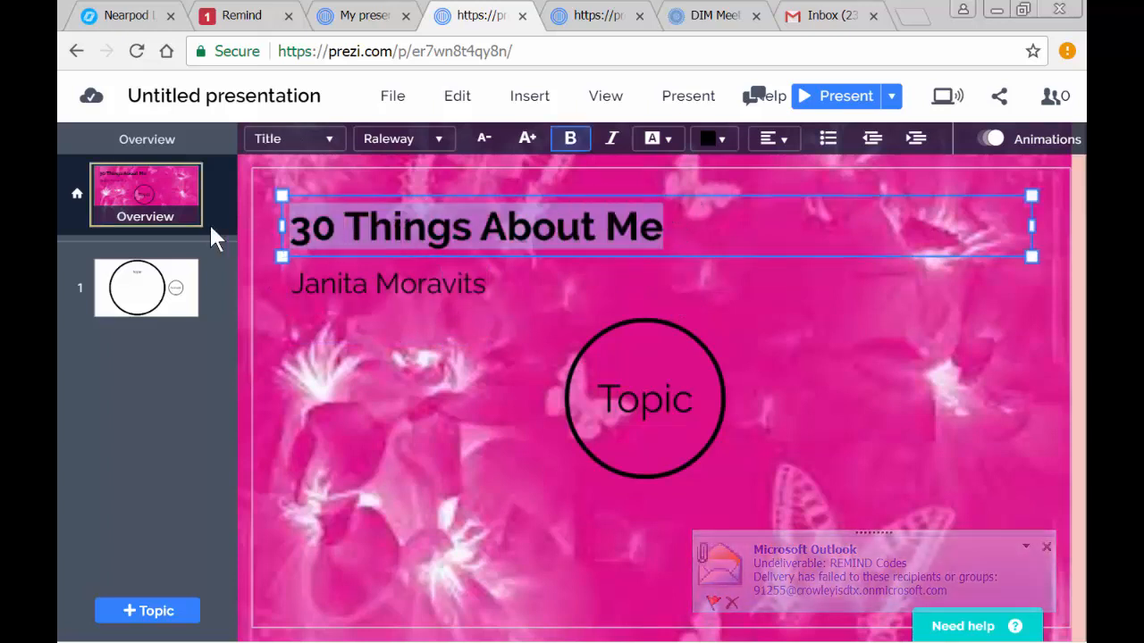
click(528, 141)
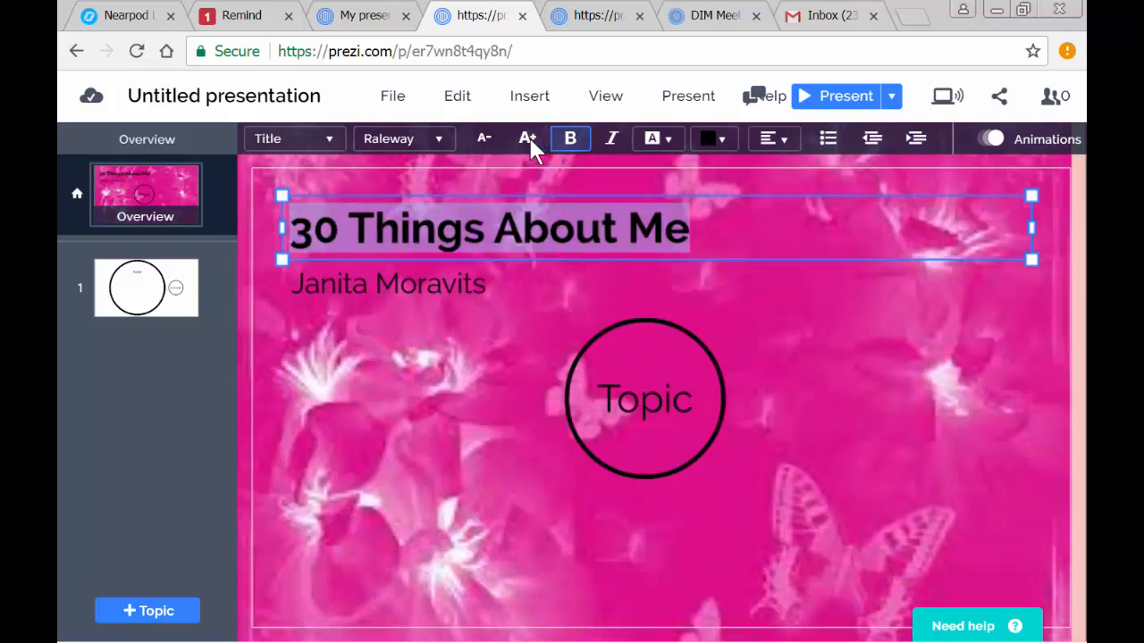
click(528, 141)
click(528, 141)
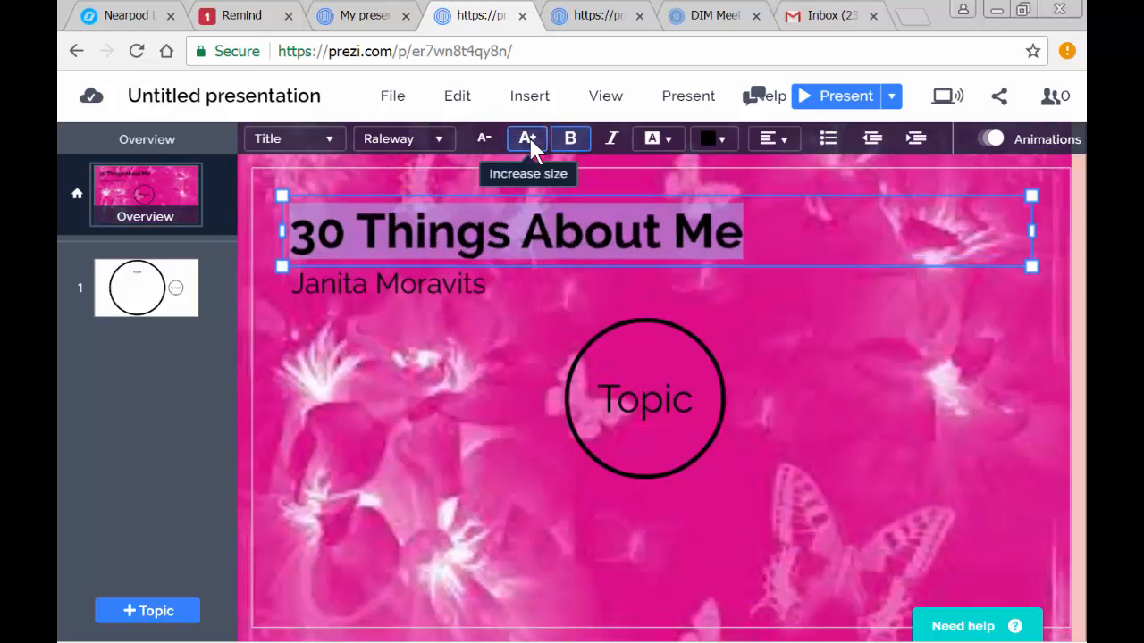
click(528, 141)
click(528, 141)
- Move the author's name text box down clear of the title and enlarge the name by a couple of size increments
click(426, 304)
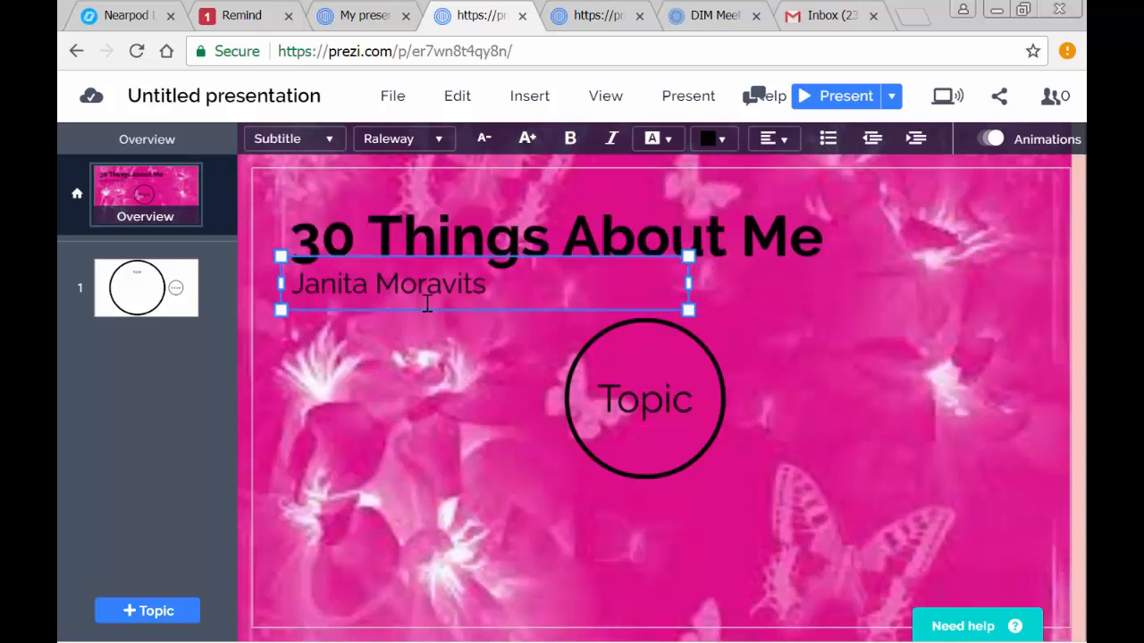
drag(426, 307, 425, 376)
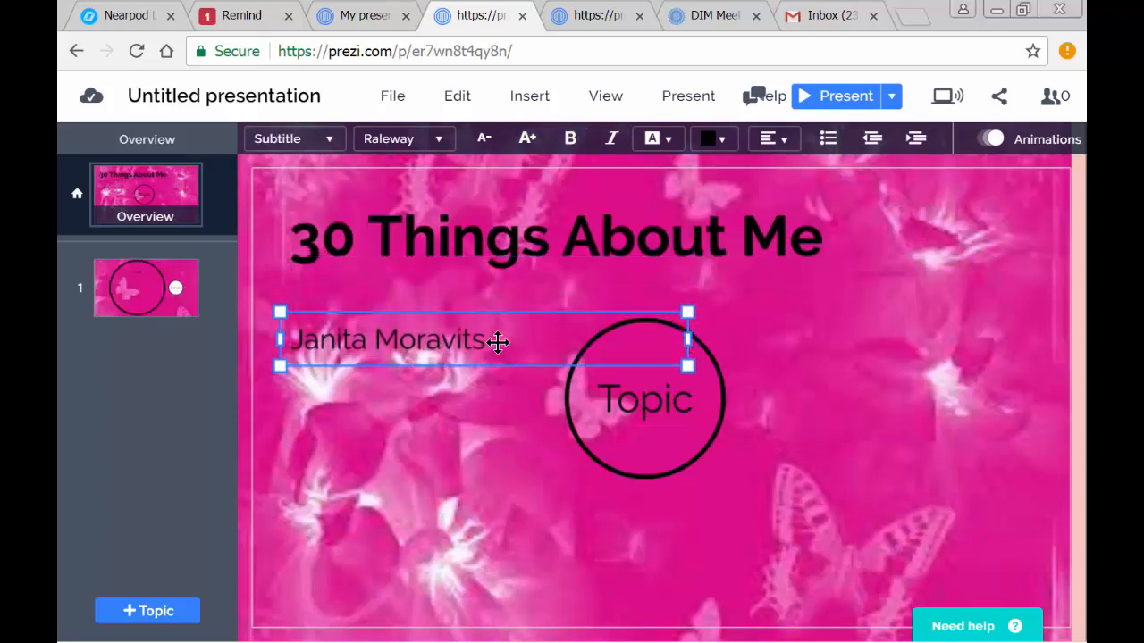
drag(487, 341, 246, 330)
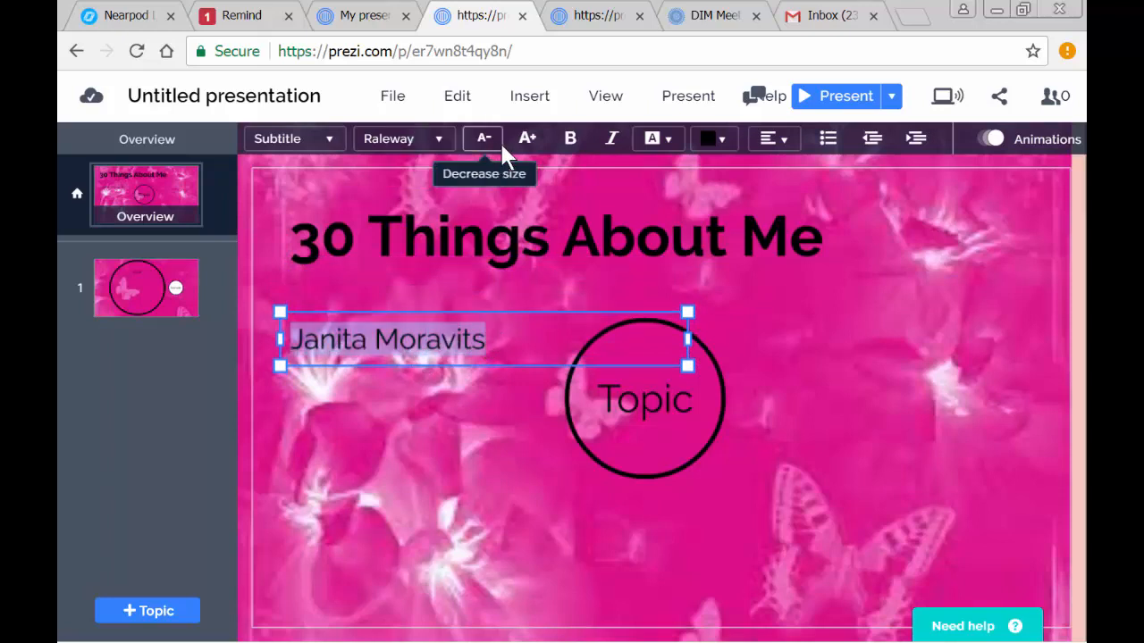
click(528, 139)
click(528, 140)
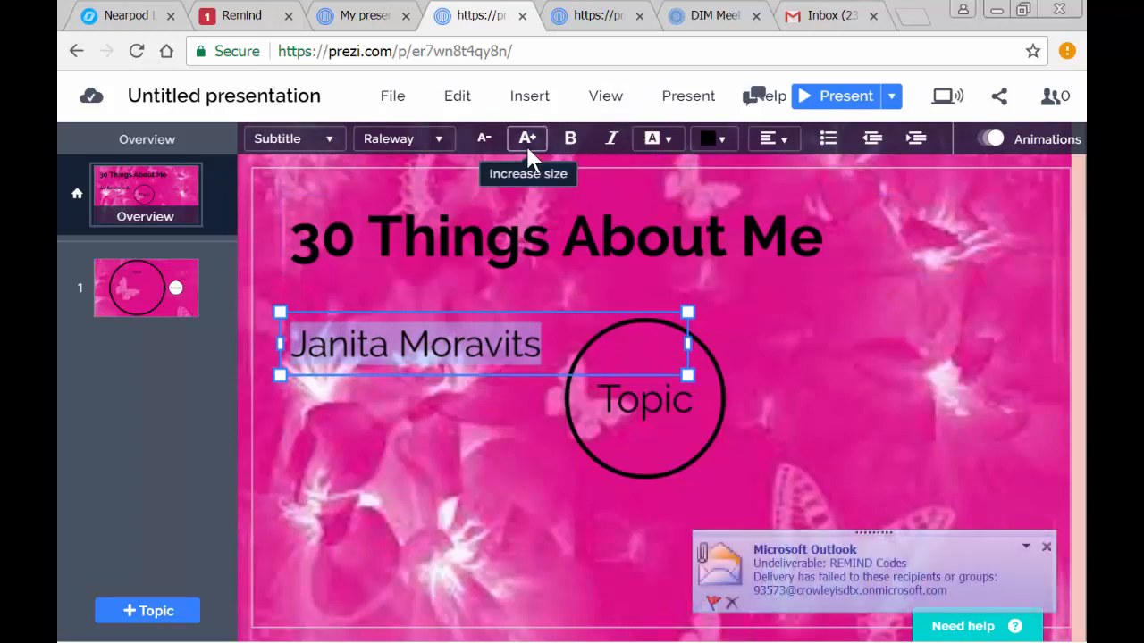
click(402, 386)
- Set the font of the "30 Things About Me" title to Kaushan Script
click(534, 253)
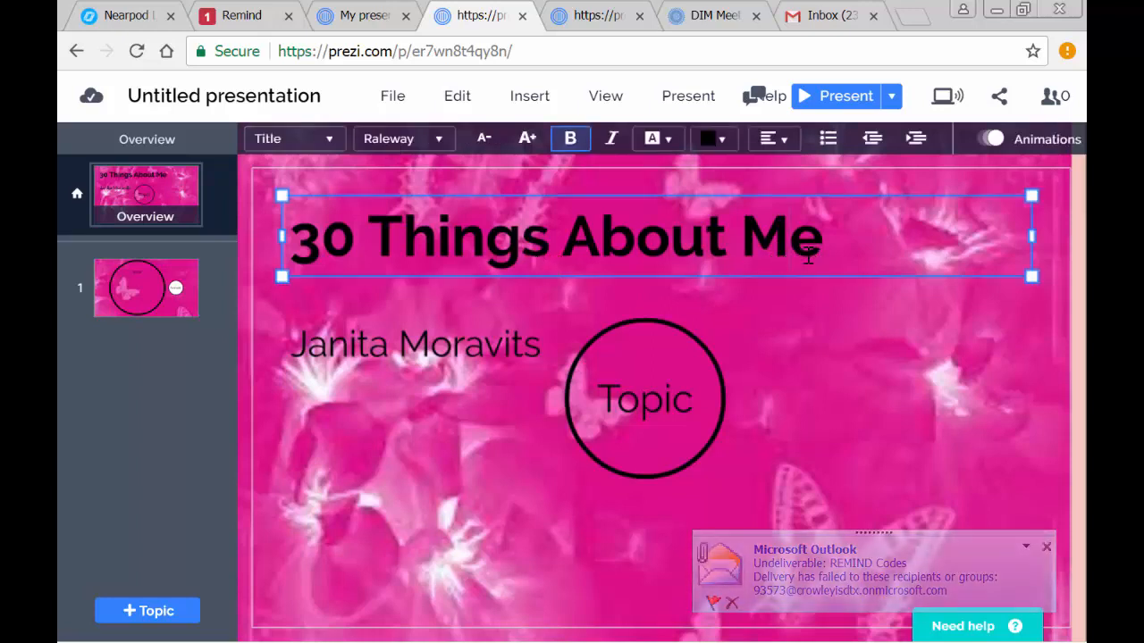
drag(825, 237, 266, 202)
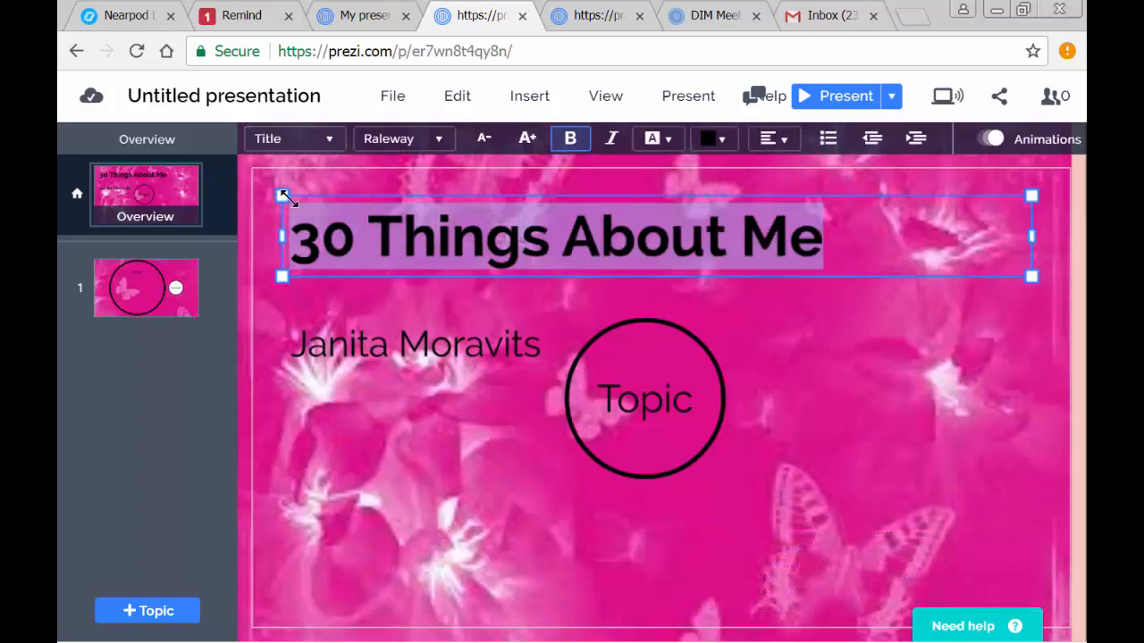
click(436, 138)
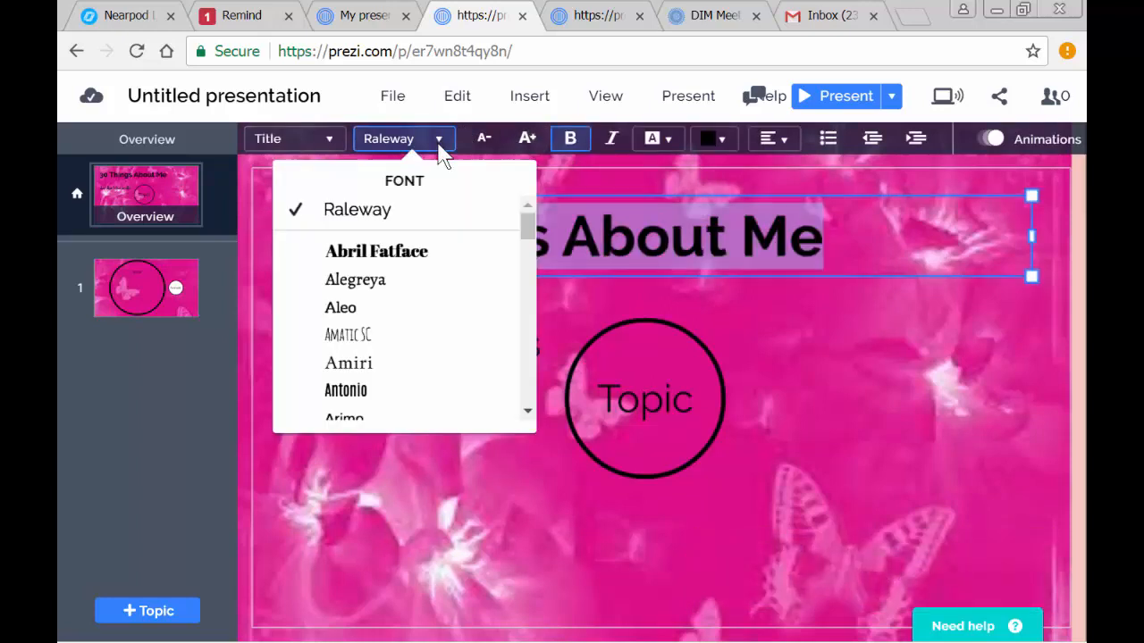
scroll(379, 335, down, 5)
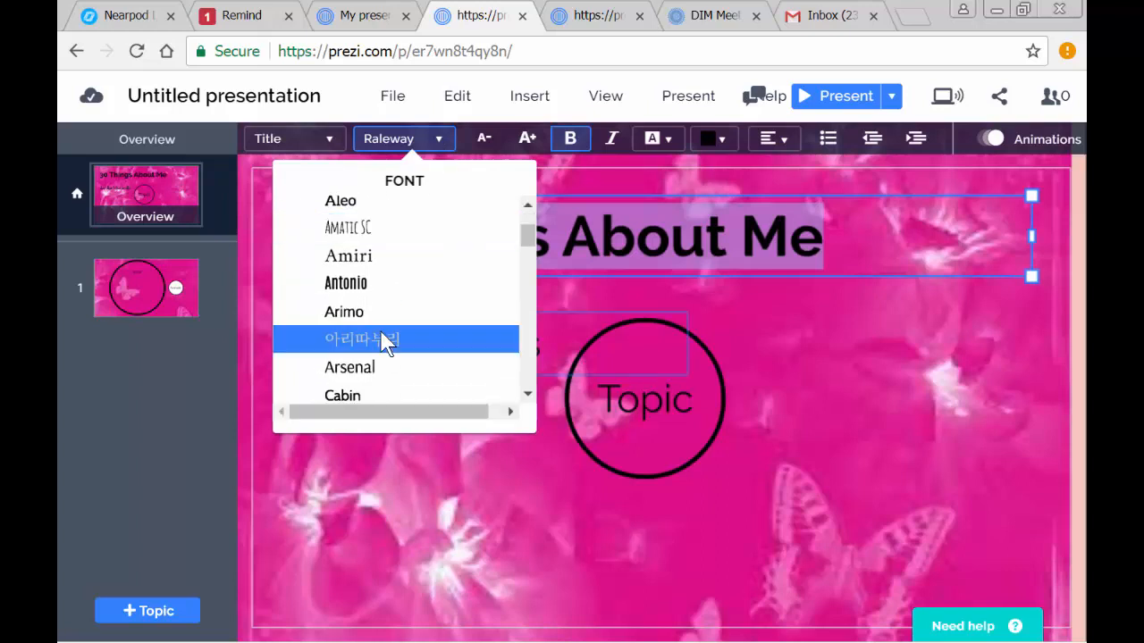
scroll(384, 344, down, 3)
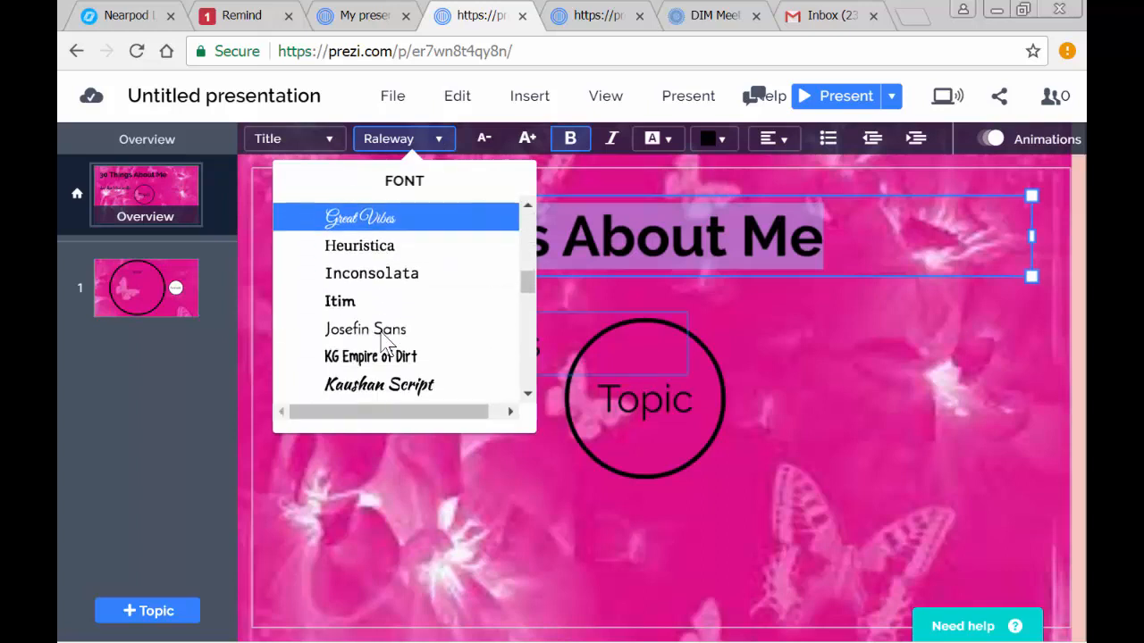
click(393, 383)
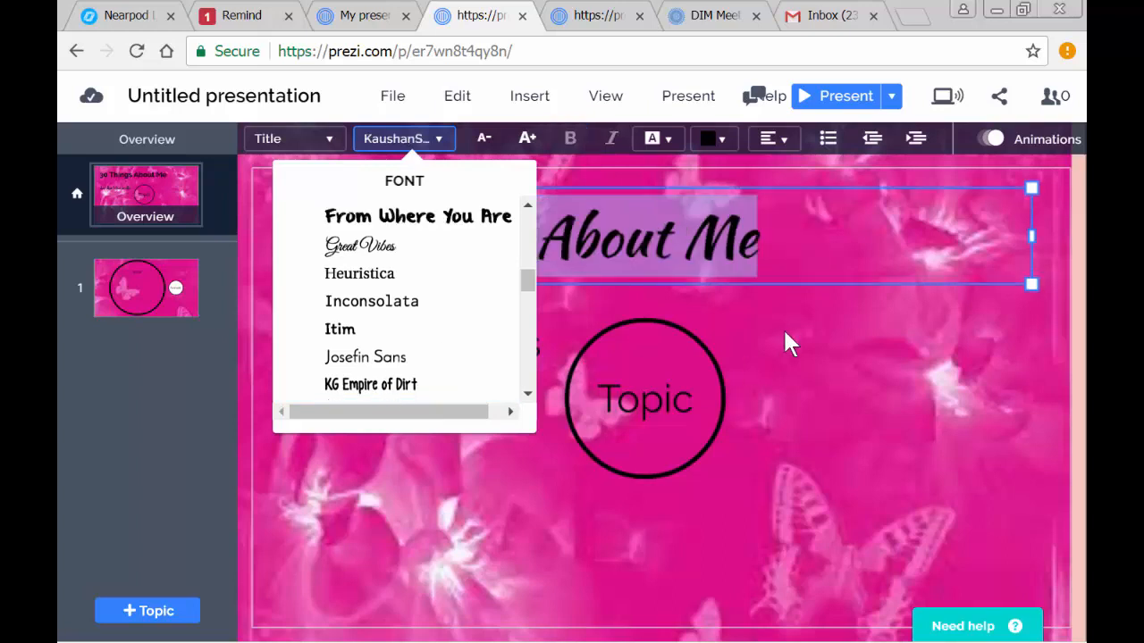
click(785, 343)
- Set the font of the author's name to Kaushan Script to match the title
click(533, 345)
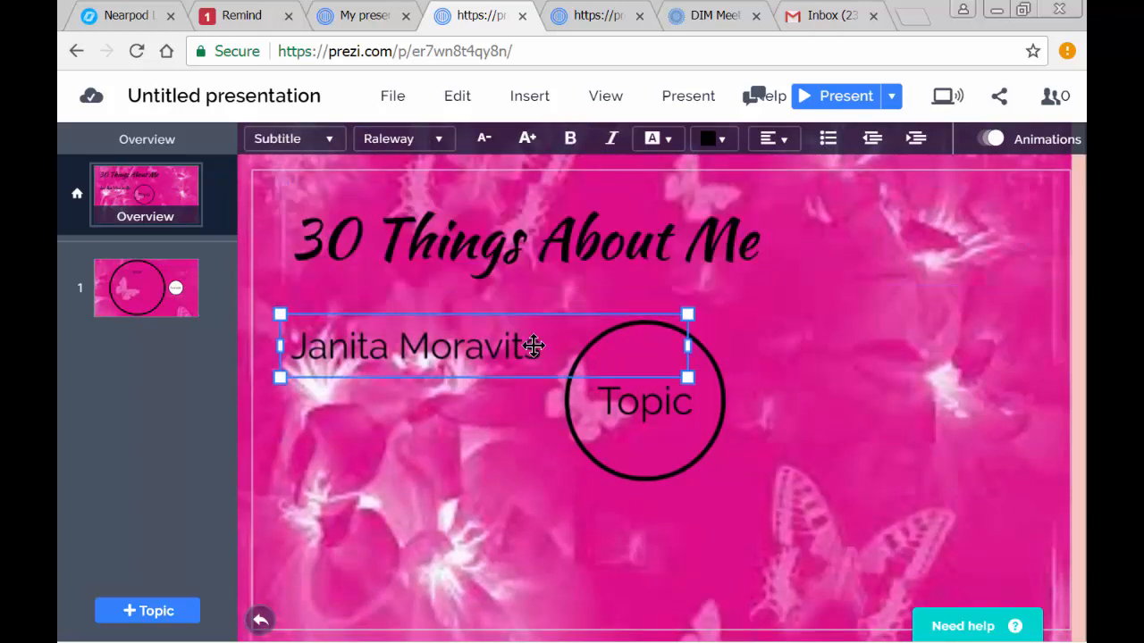
drag(545, 346, 286, 347)
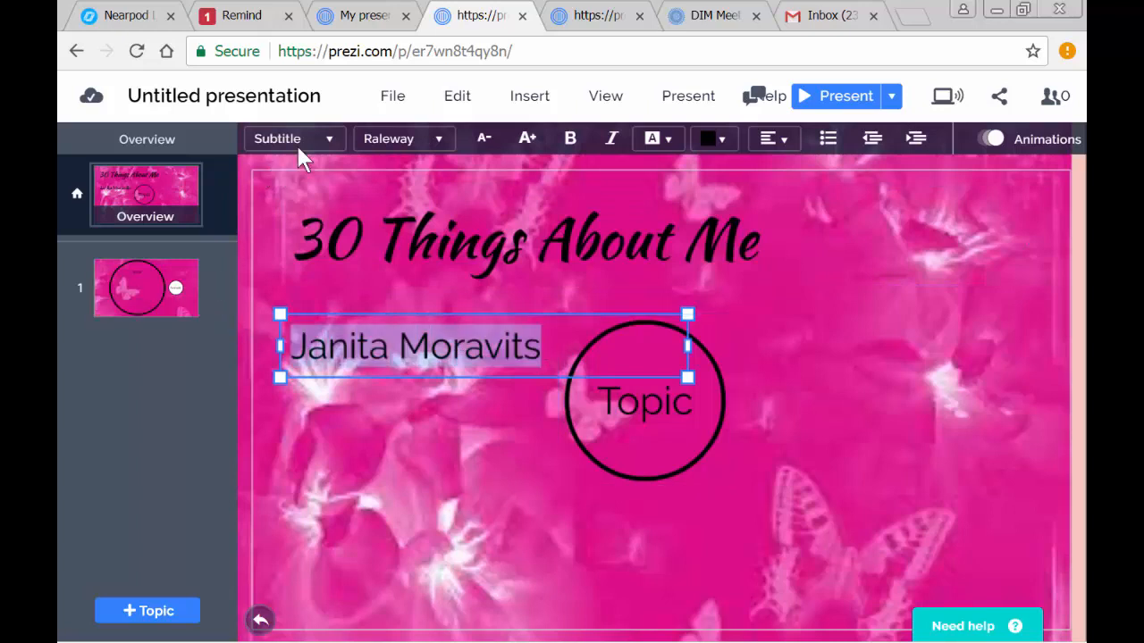
click(436, 140)
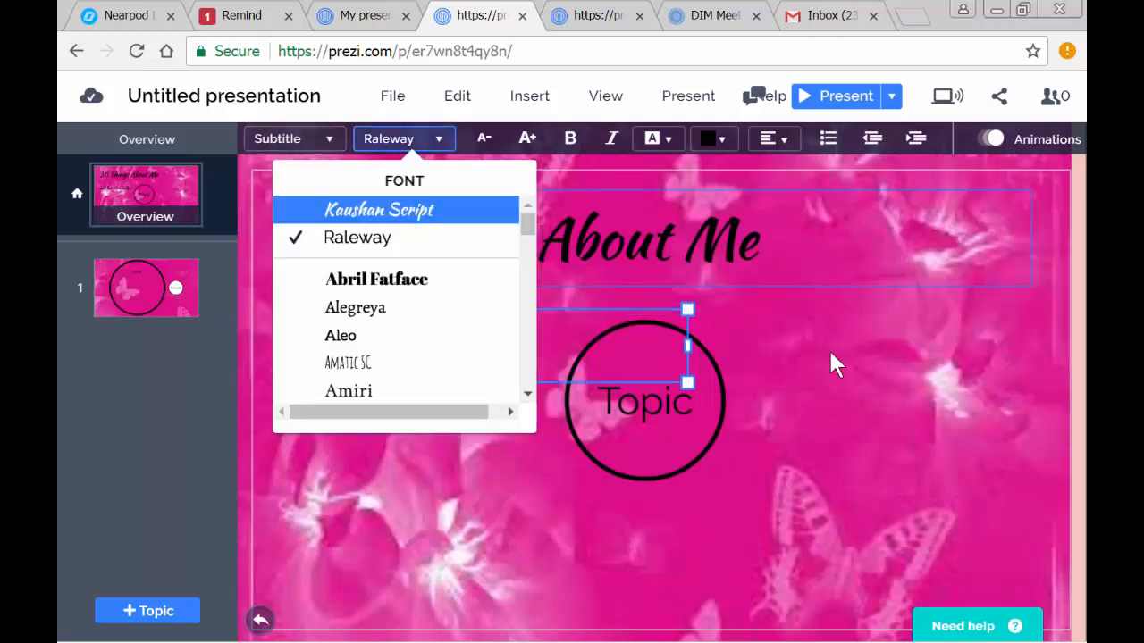
key(Return)
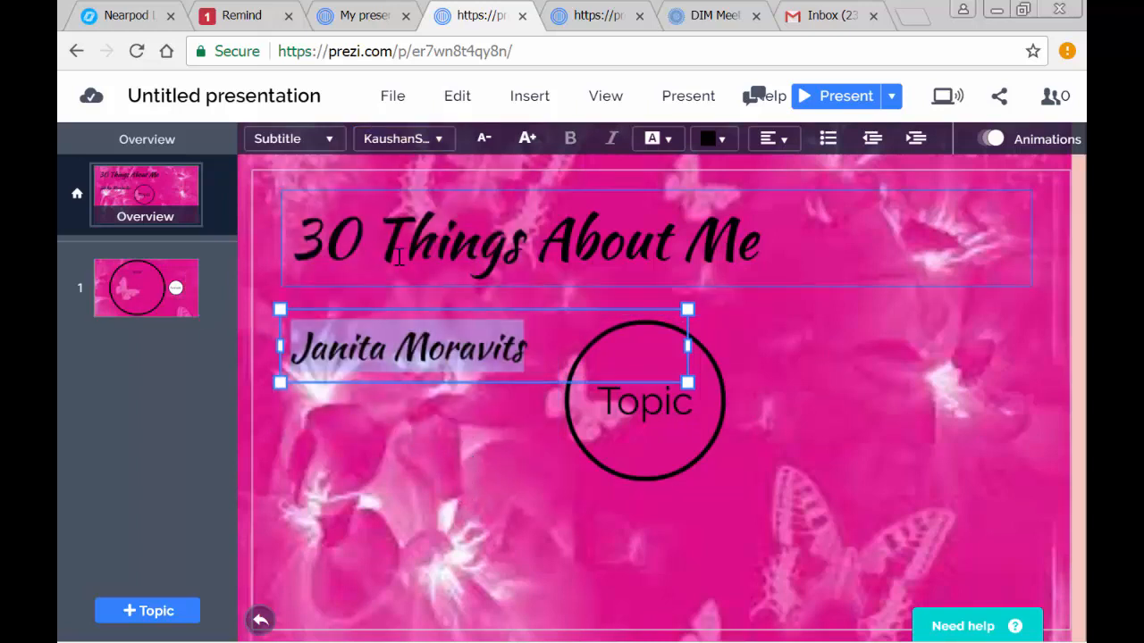
- Set the "30 Things About Me" title's text color to the standard pink
drag(777, 229, 247, 301)
click(809, 257)
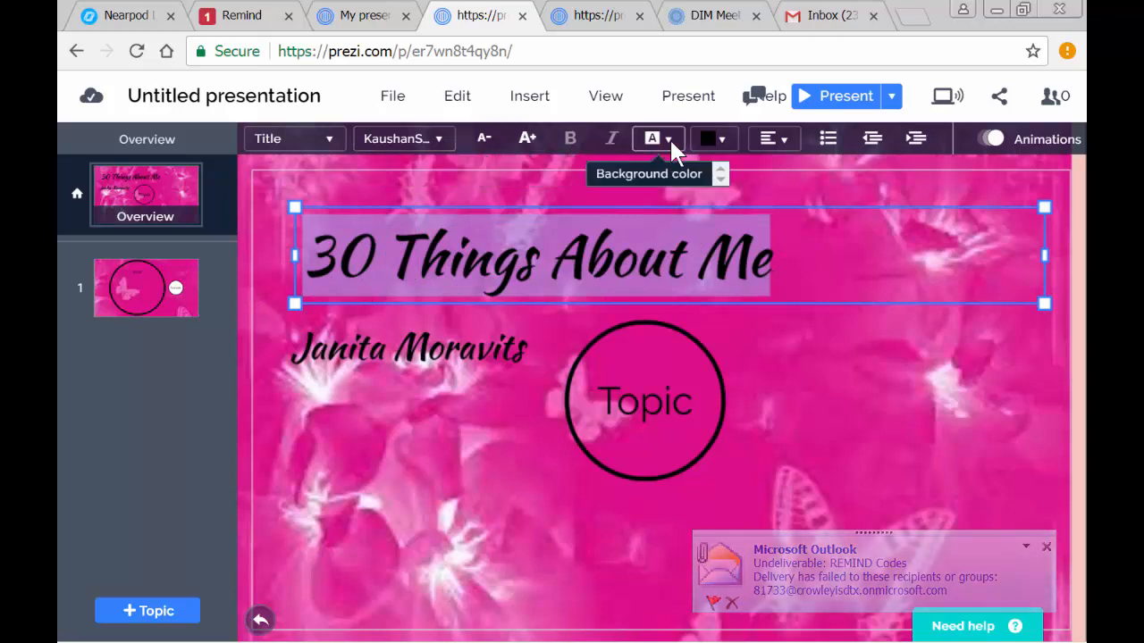
click(722, 142)
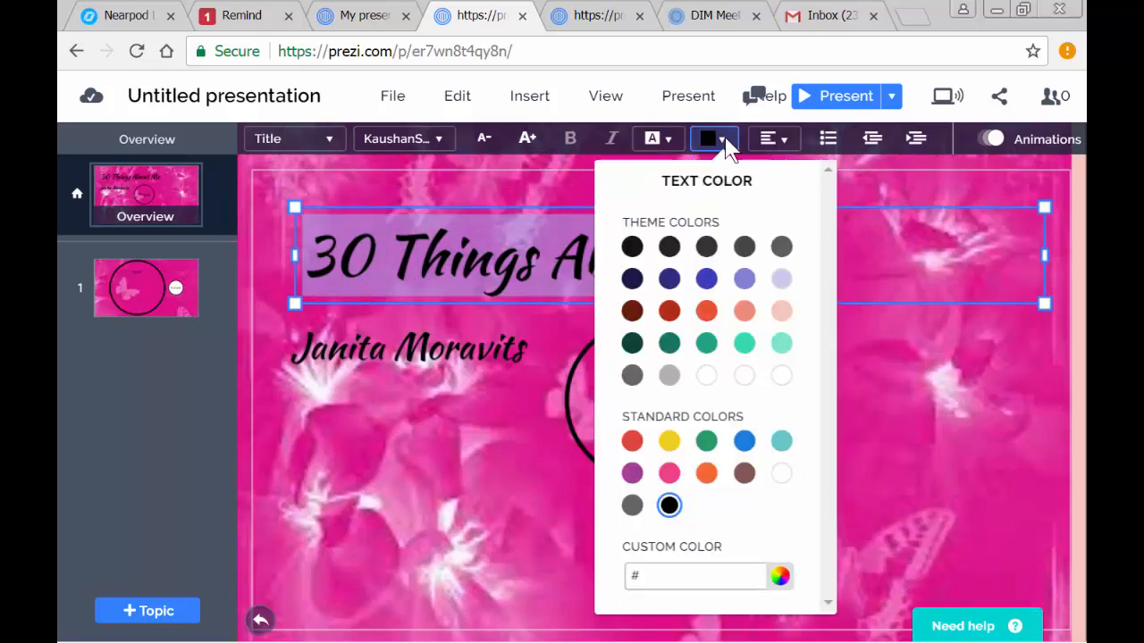
click(671, 475)
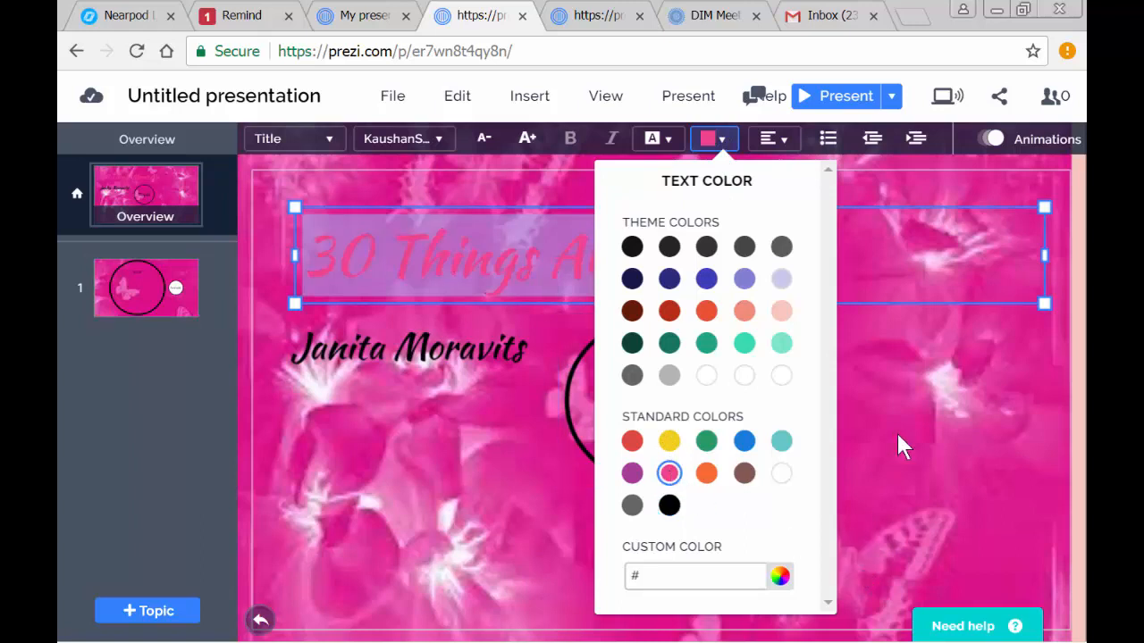
click(906, 402)
click(427, 466)
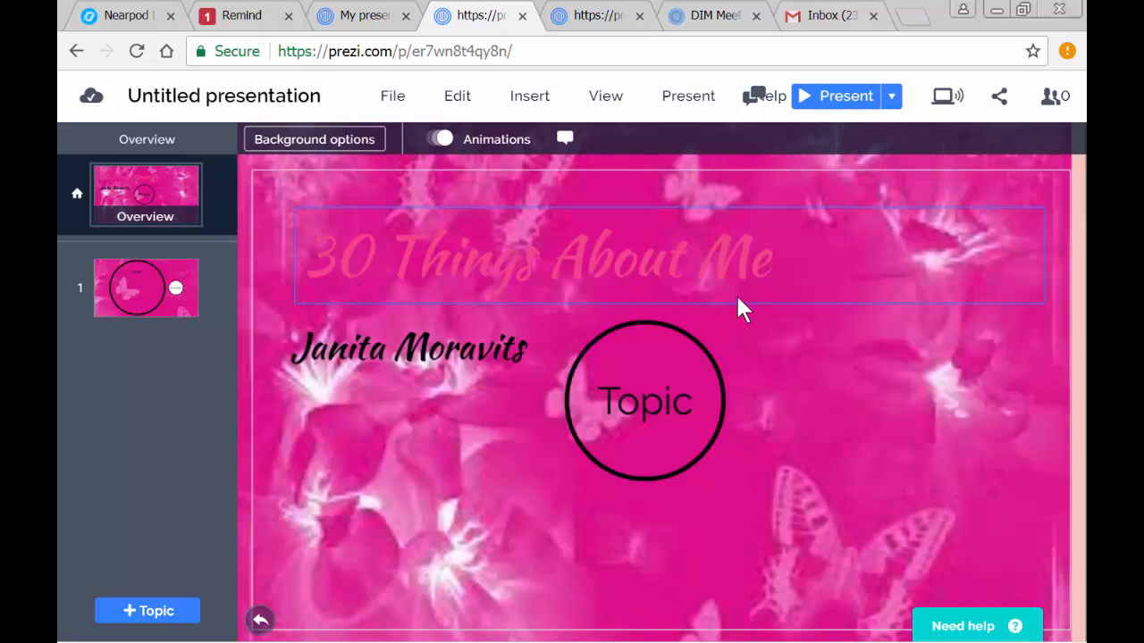
- Set the "30 Things About Me" title's text color to the standard white
click(710, 269)
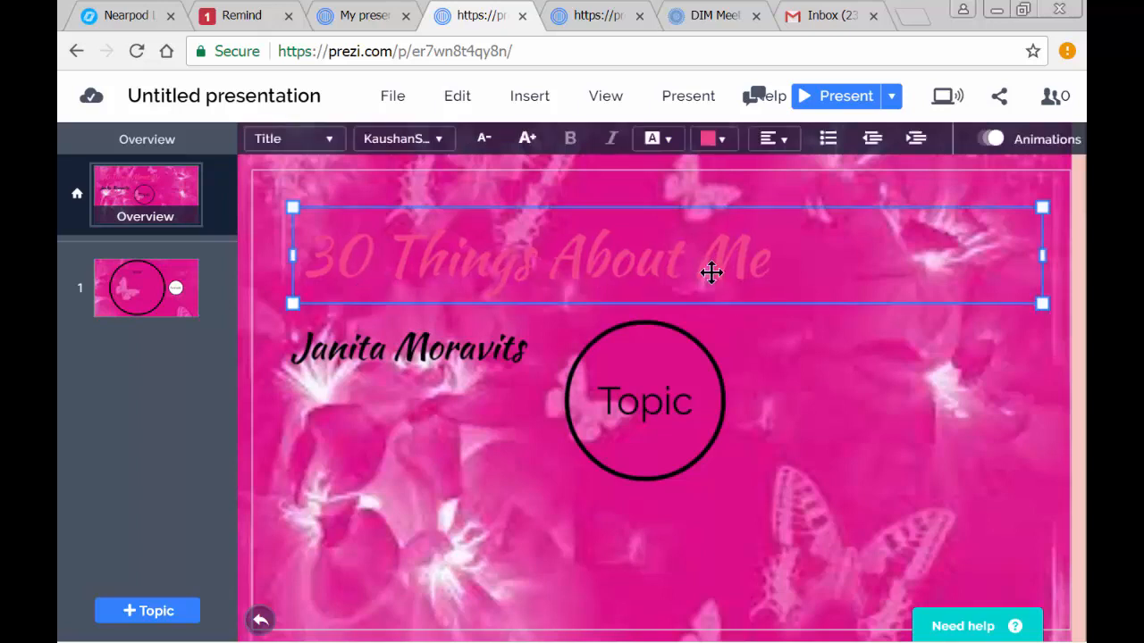
drag(792, 258, 262, 243)
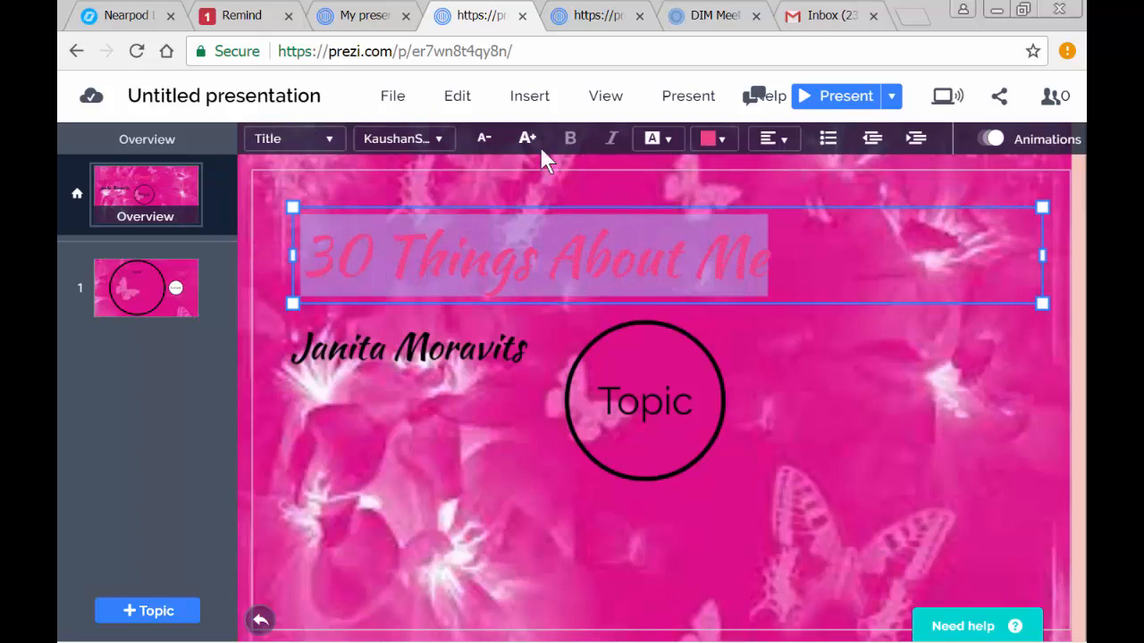
click(720, 139)
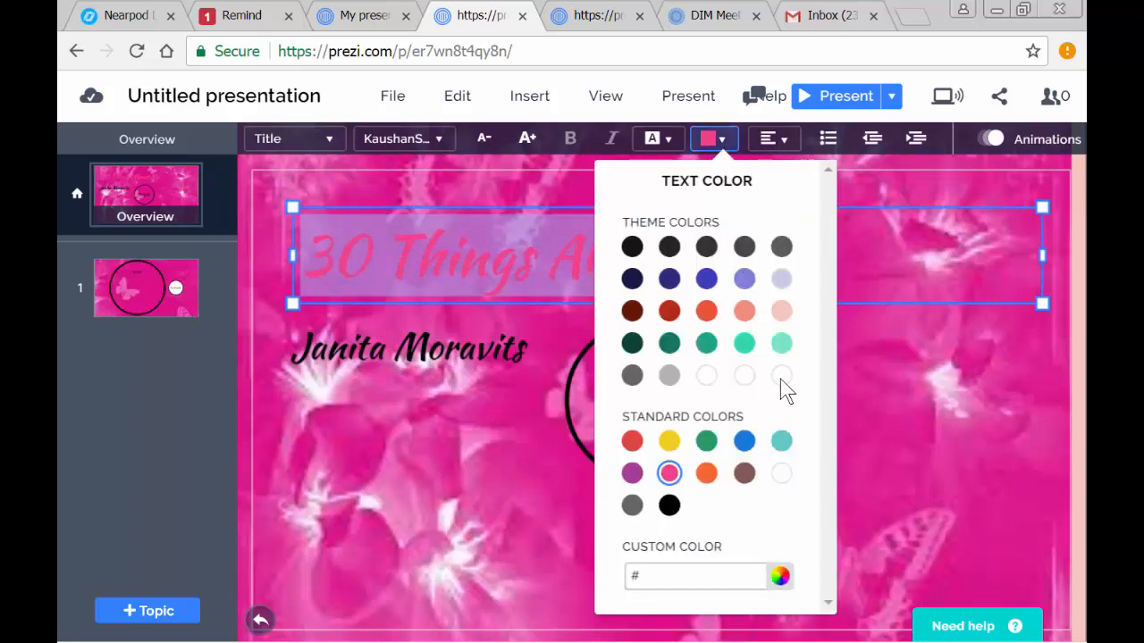
click(783, 481)
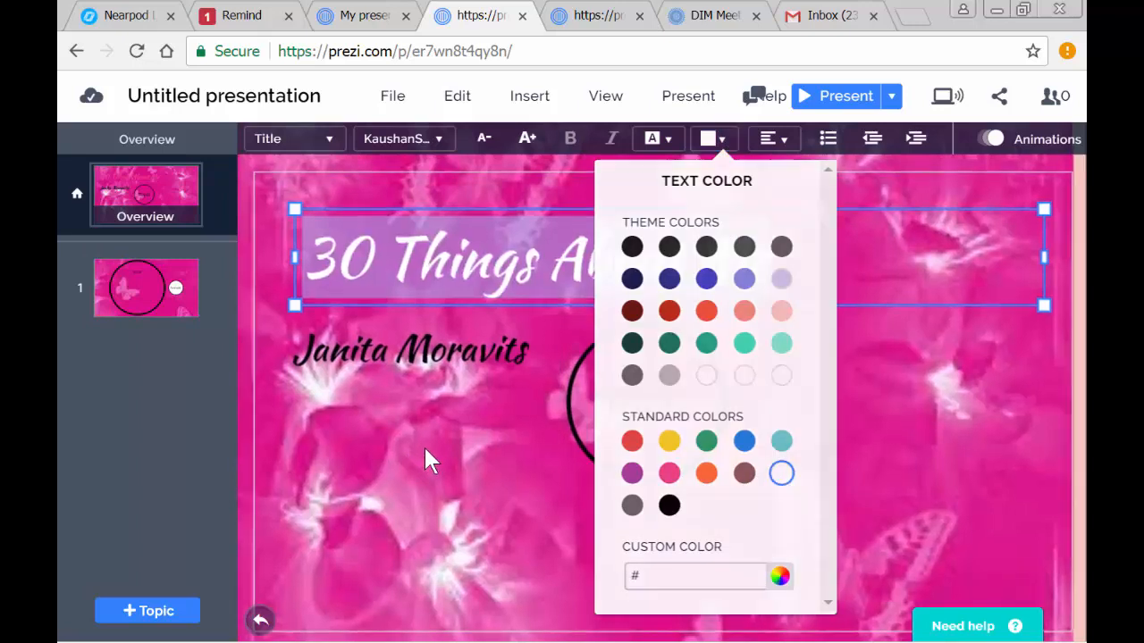
click(429, 459)
click(536, 531)
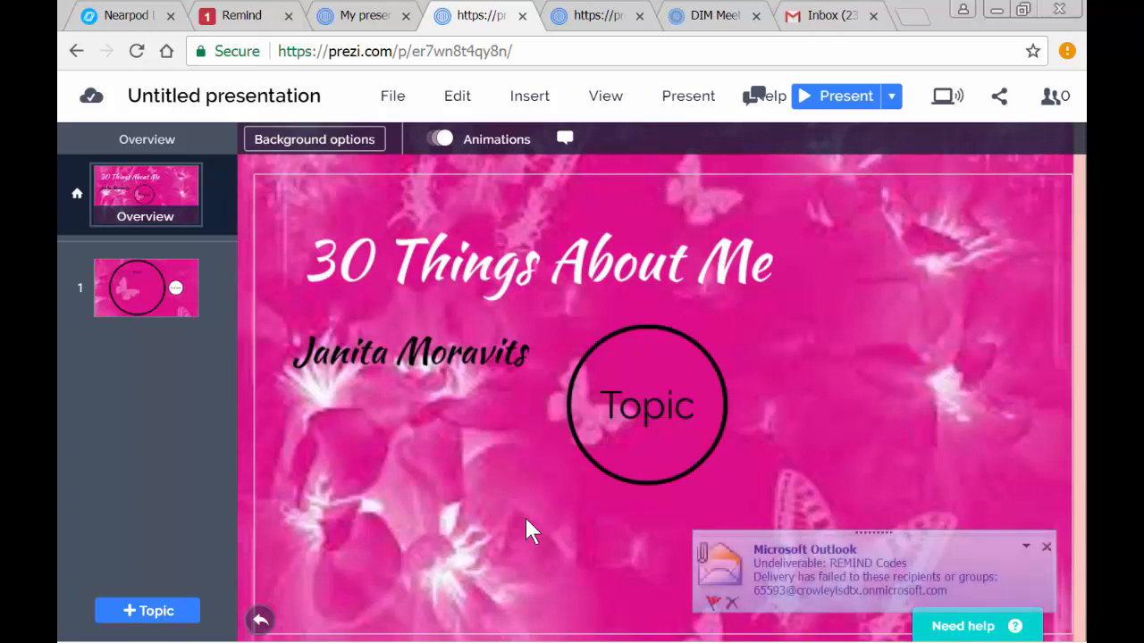
- Set the author's name text color to the standard white, leaving its background color unset
click(446, 359)
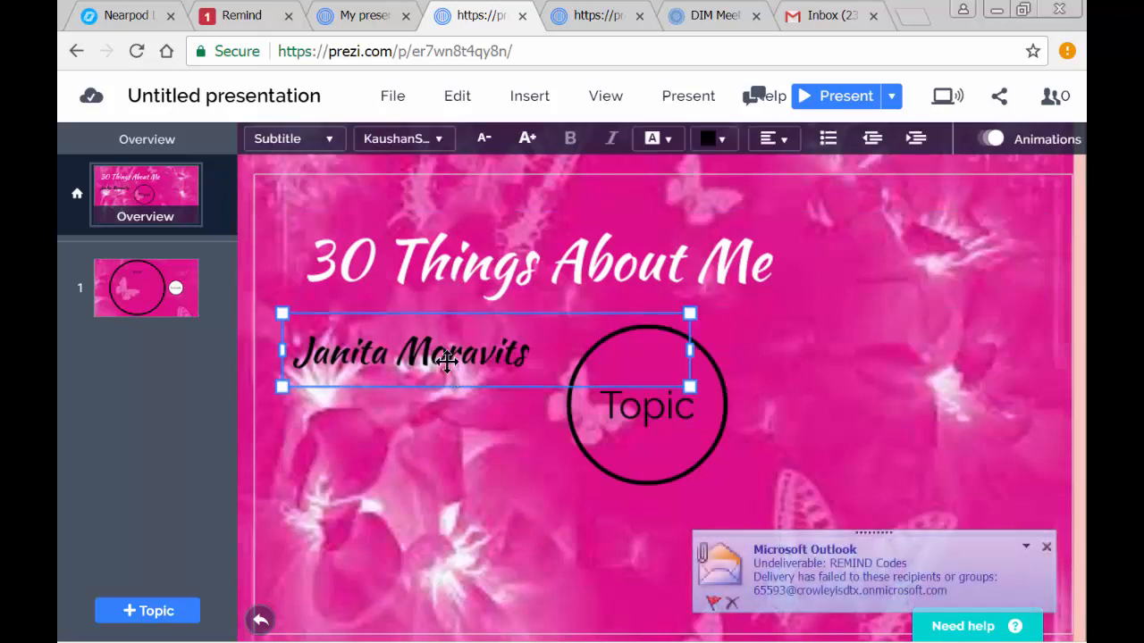
drag(530, 357, 248, 331)
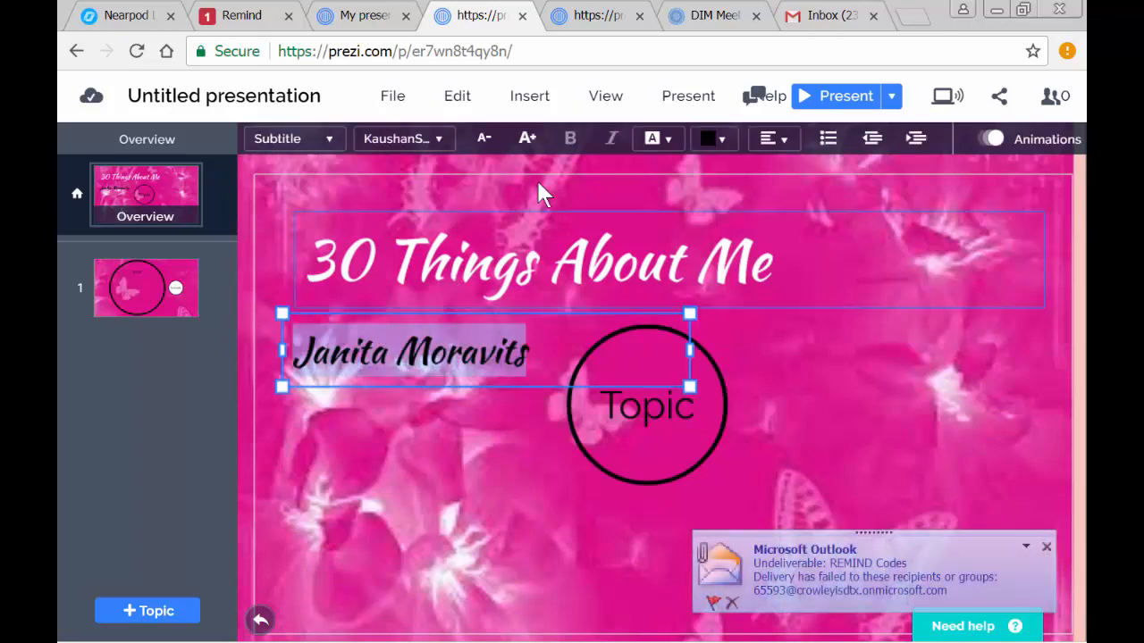
click(722, 139)
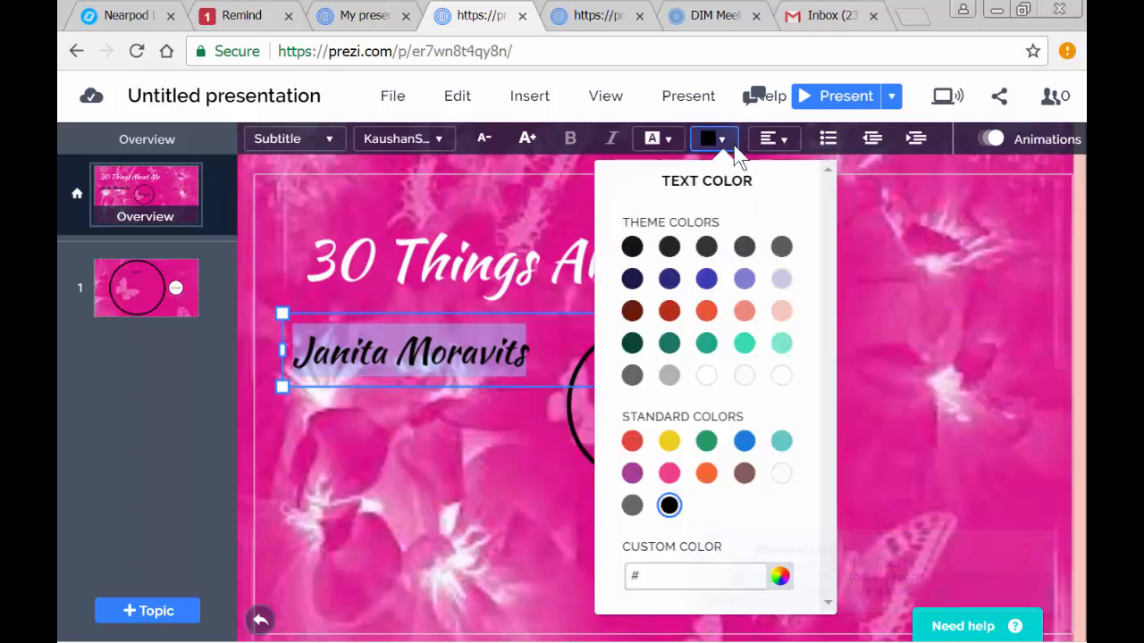
click(784, 472)
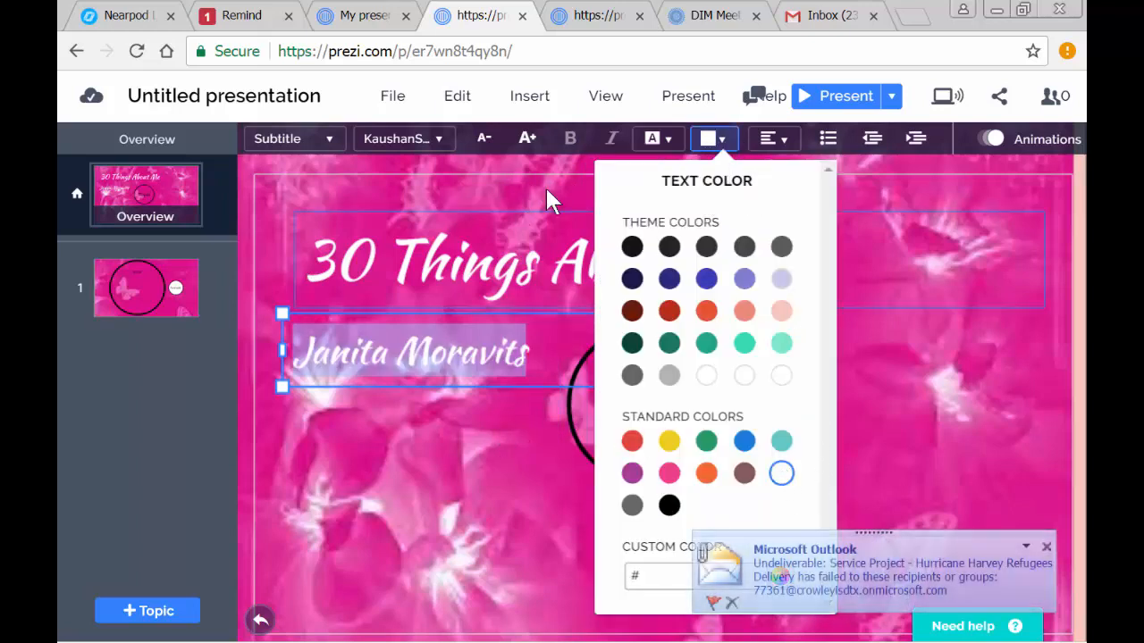
click(671, 141)
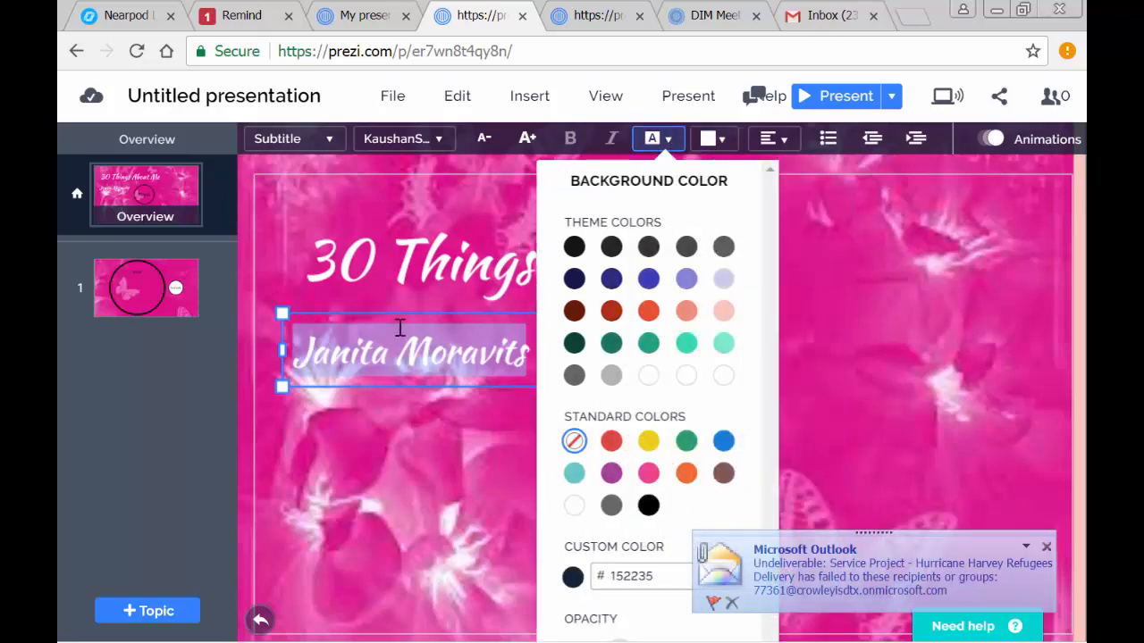
click(391, 444)
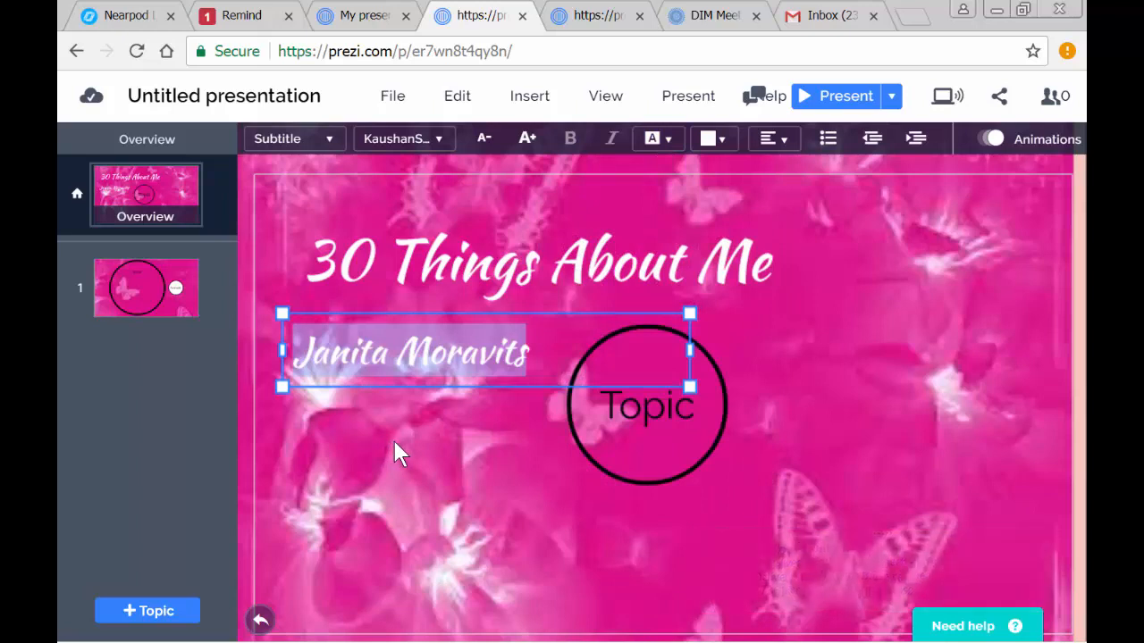
click(394, 442)
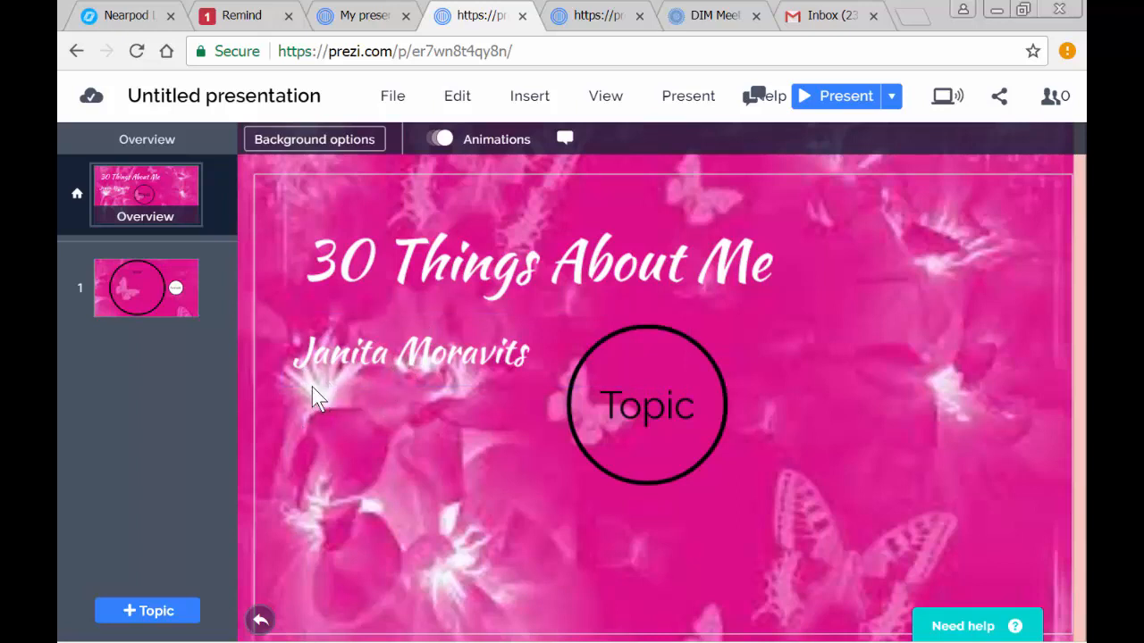
- Move the author's name beneath the right end of the title and the Topic circle to the slide's lower left area
click(499, 320)
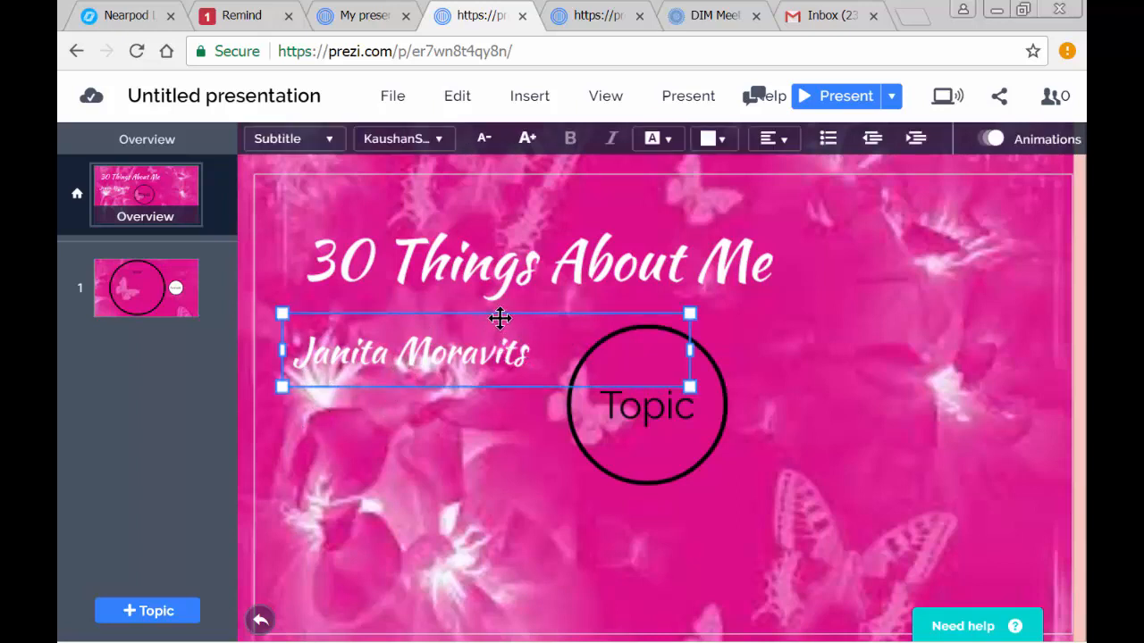
drag(500, 318, 853, 298)
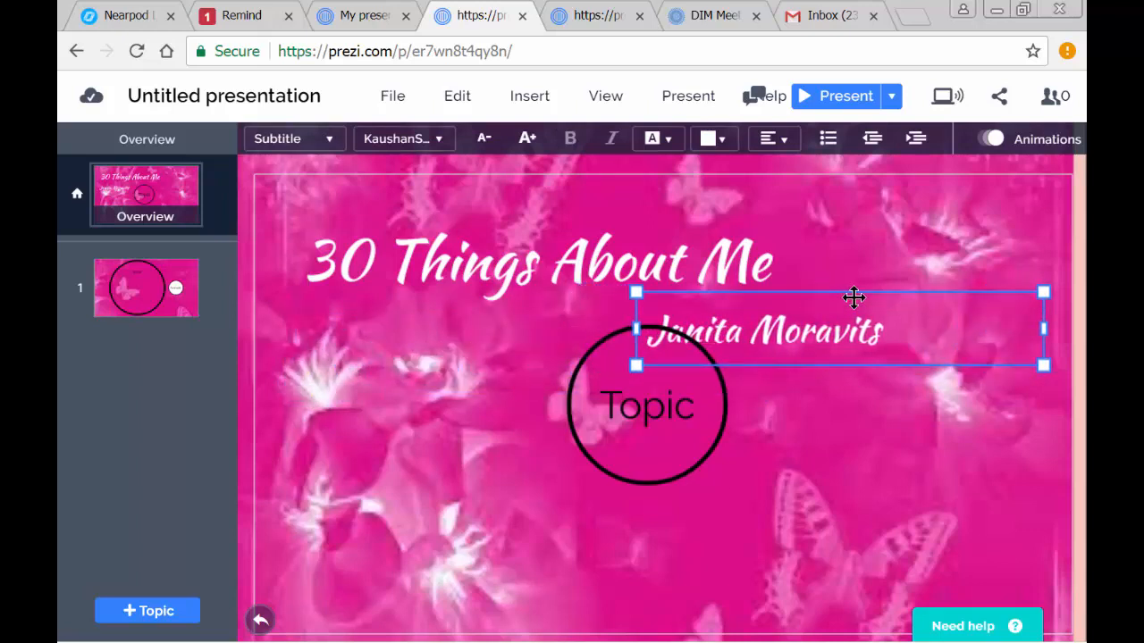
click(770, 419)
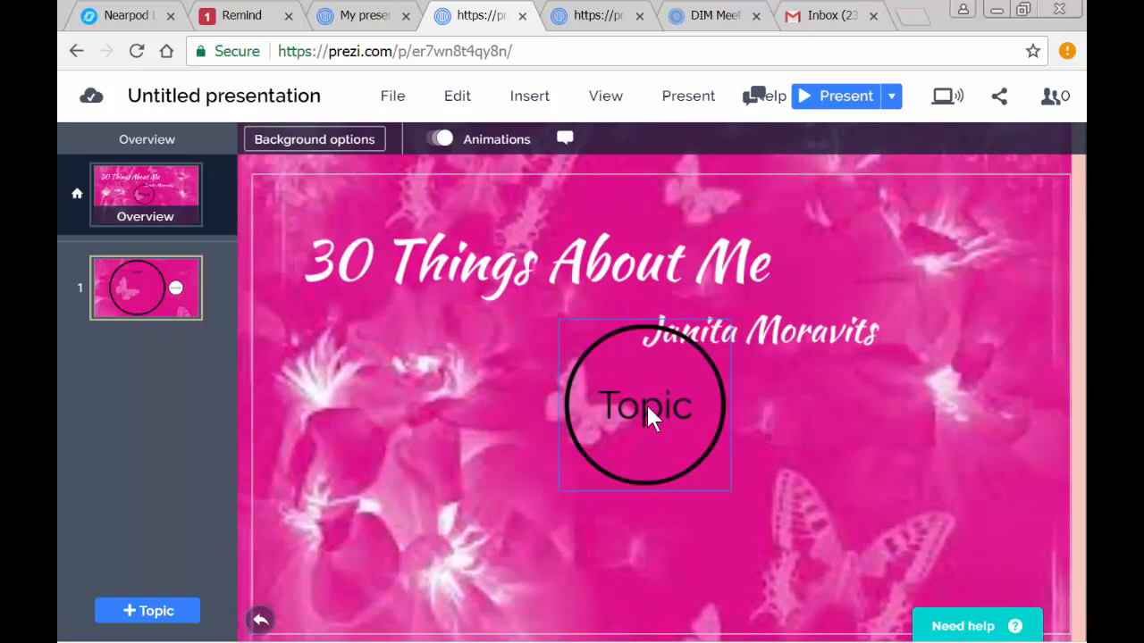
drag(648, 413, 350, 448)
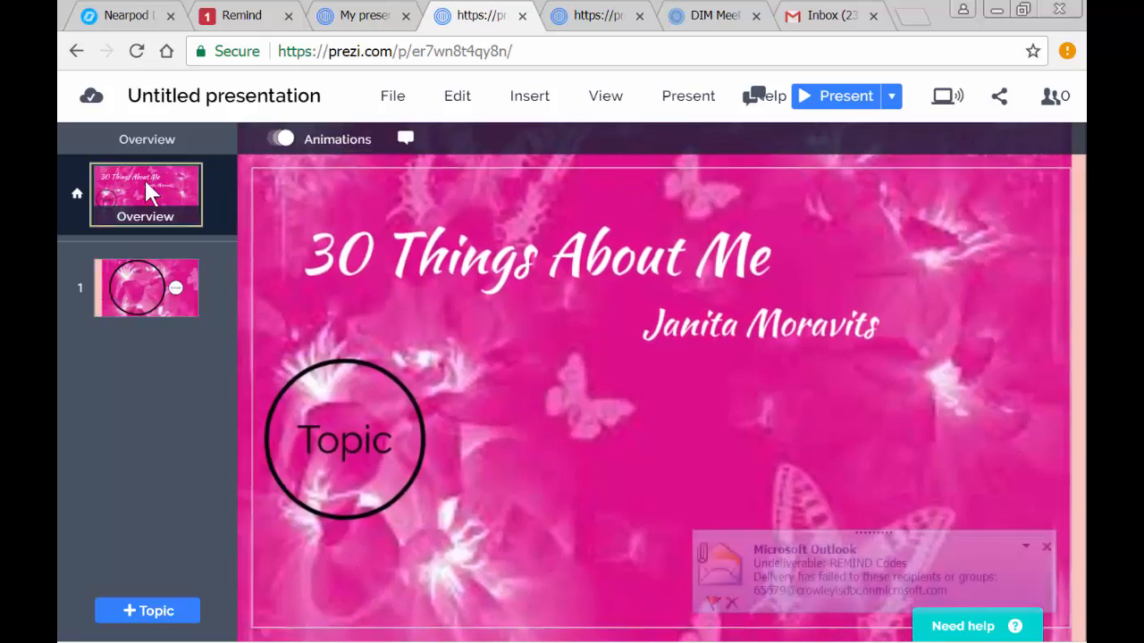
- Open topic 1 from the overview to show its Topic circle and Subtopic
click(140, 272)
click(131, 279)
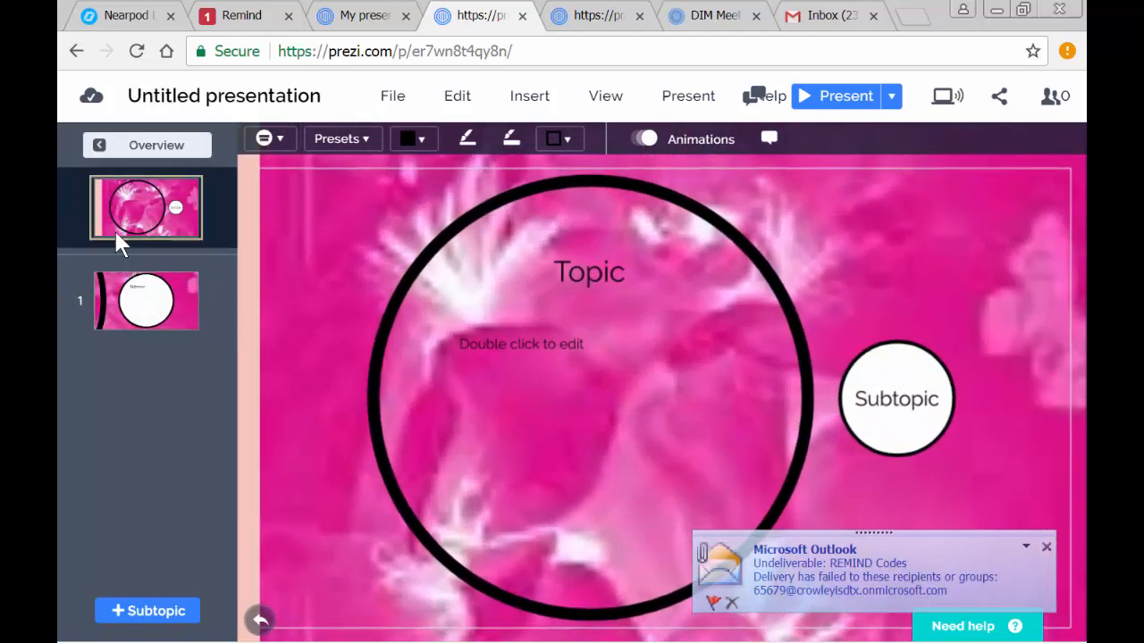
click(160, 308)
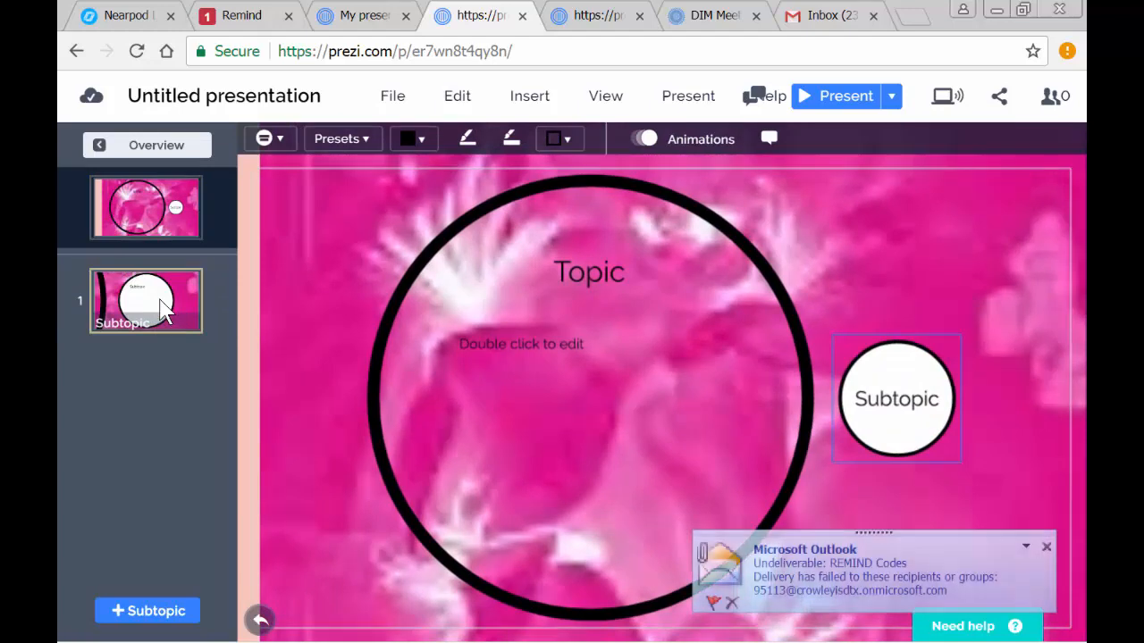
click(161, 309)
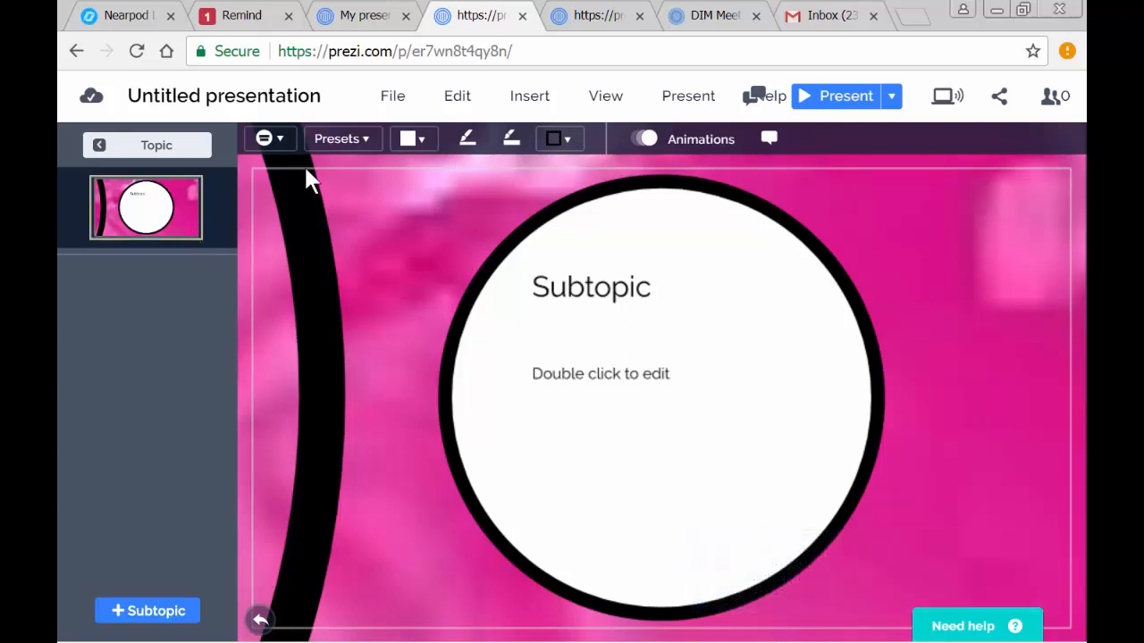
click(471, 104)
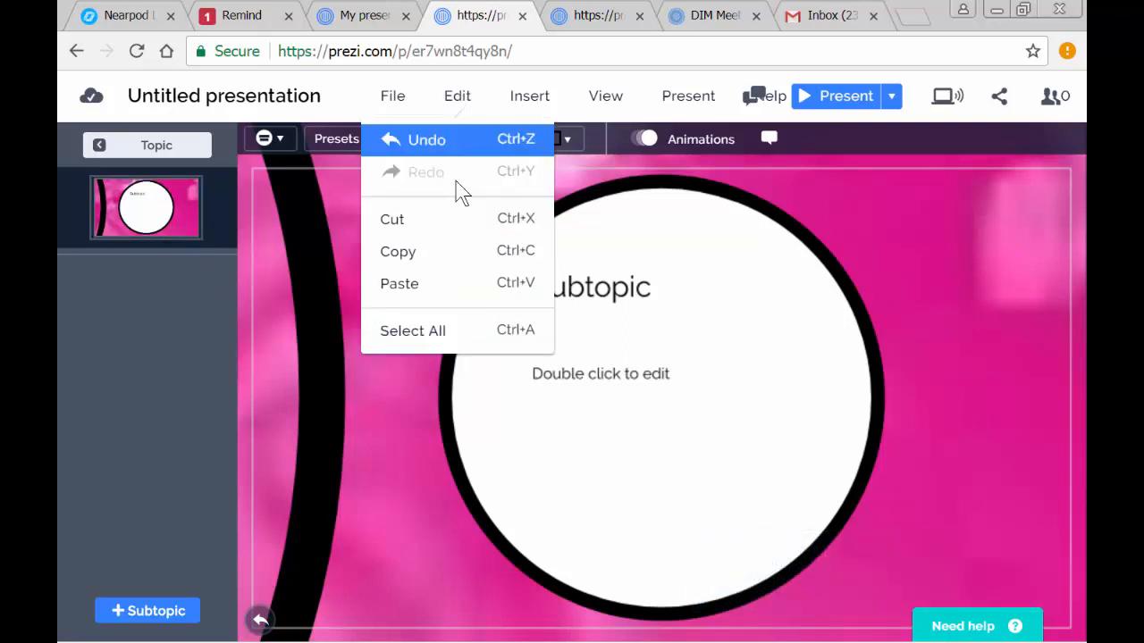
right_click(149, 222)
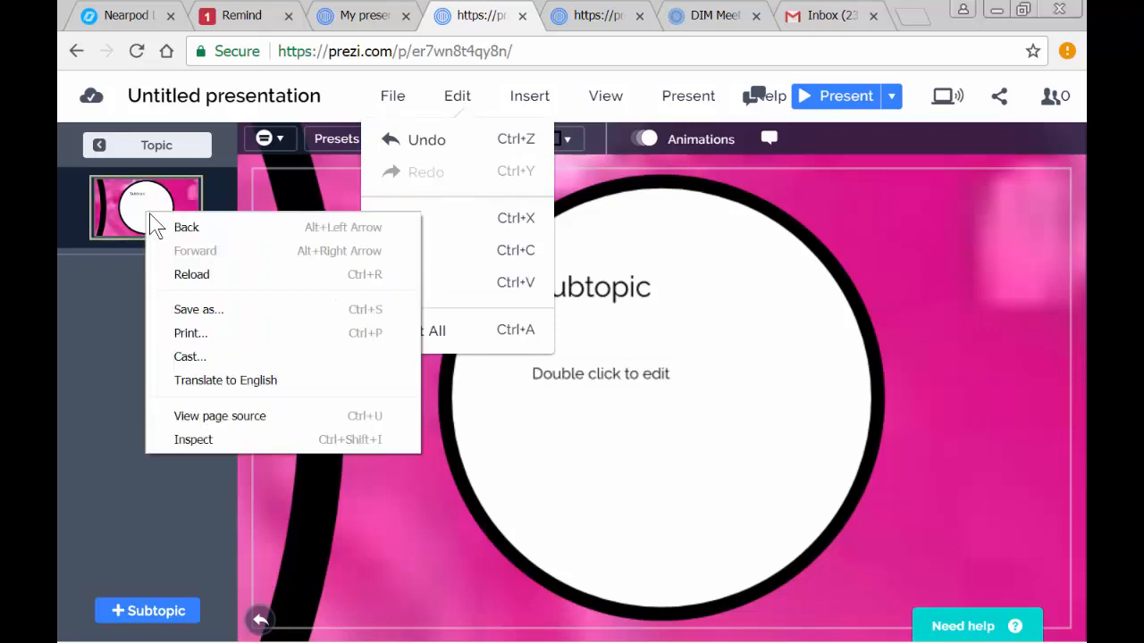
click(129, 204)
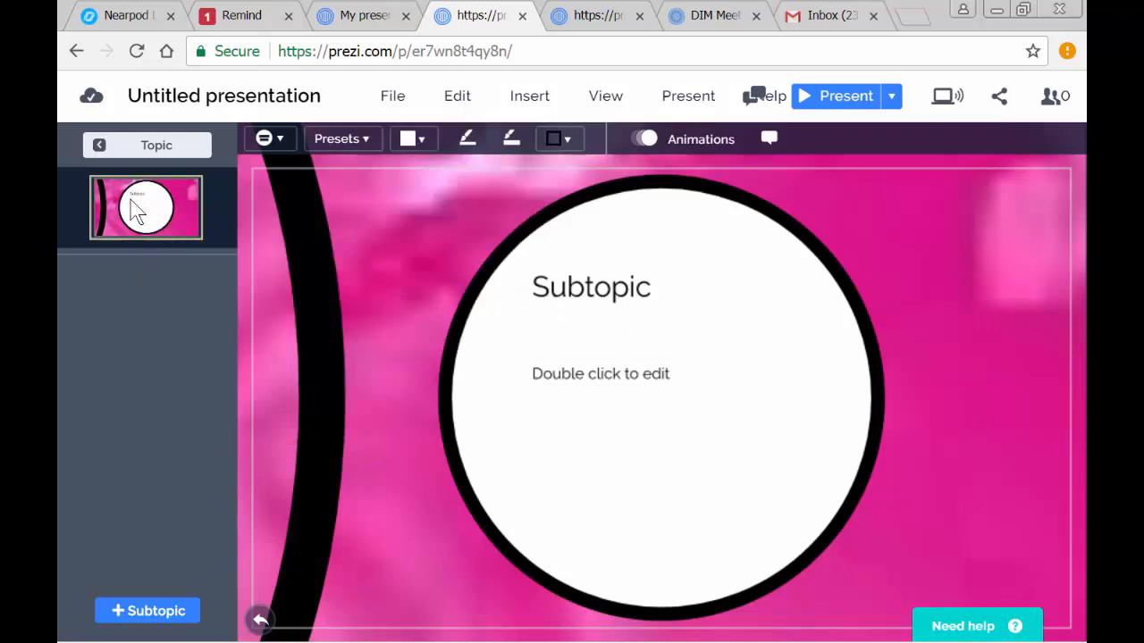
click(100, 152)
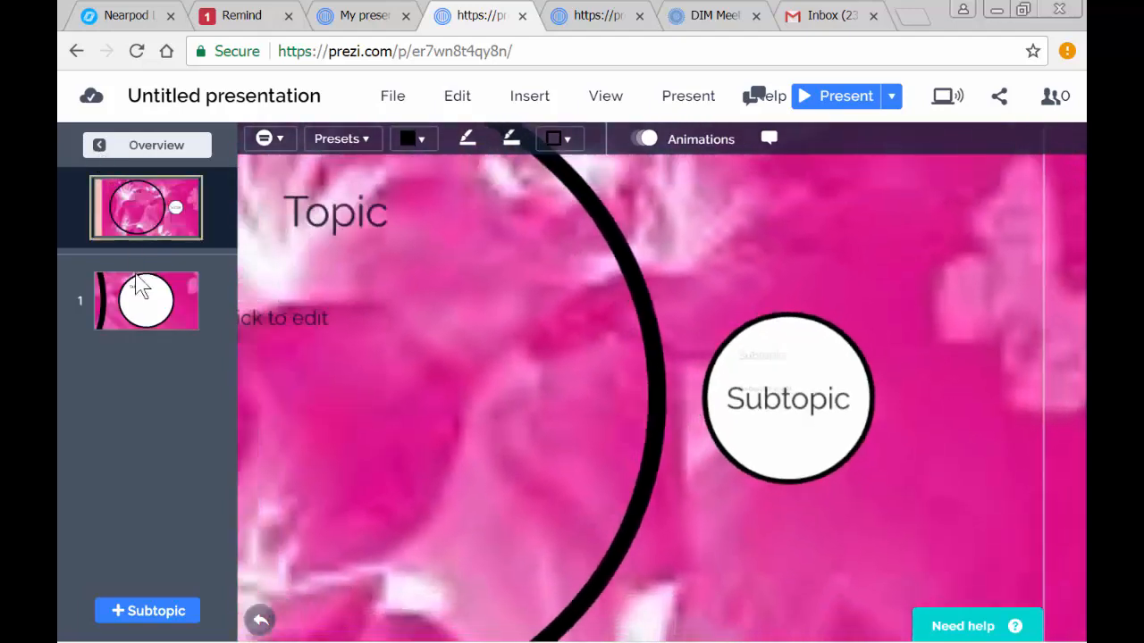
click(165, 326)
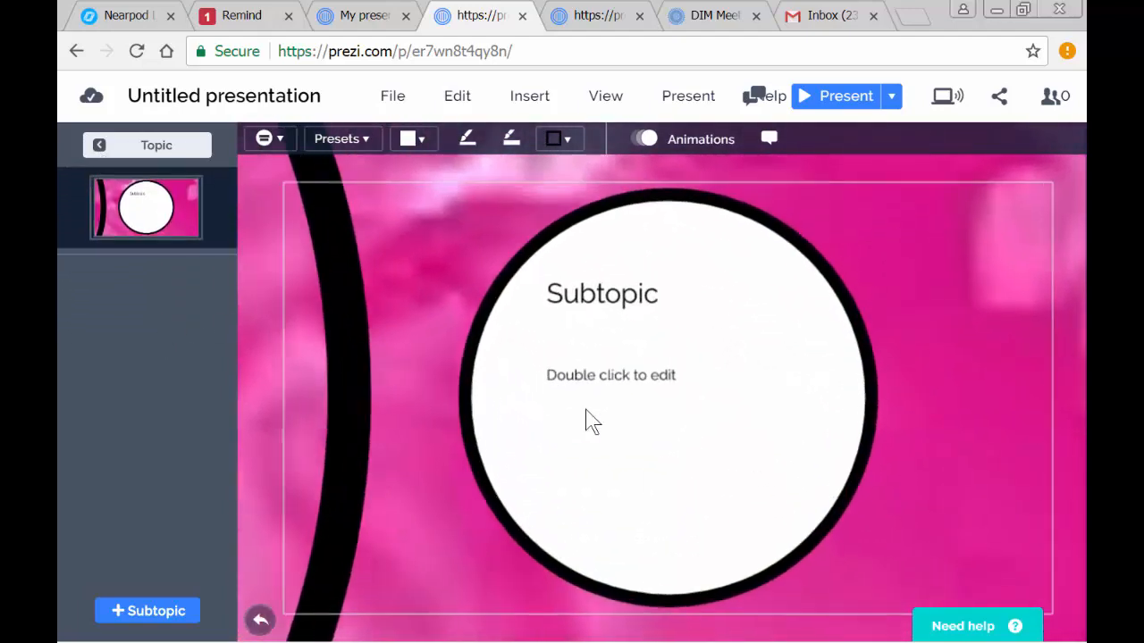
- Undo the last move of the Topic circle and return from the subtopic to the main topic view
click(460, 103)
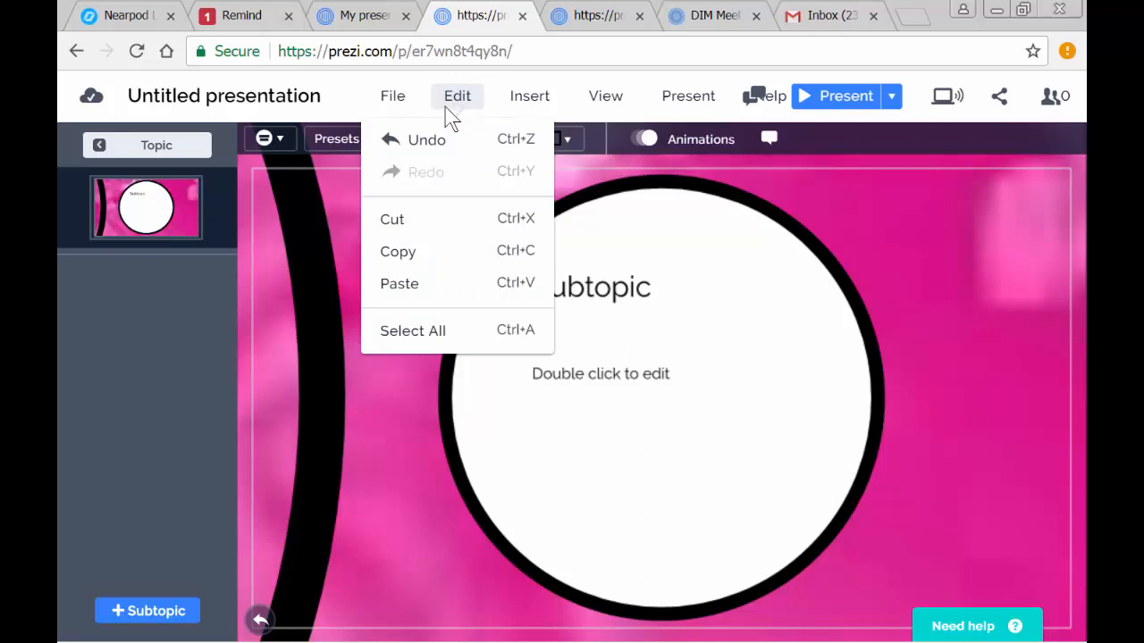
click(389, 142)
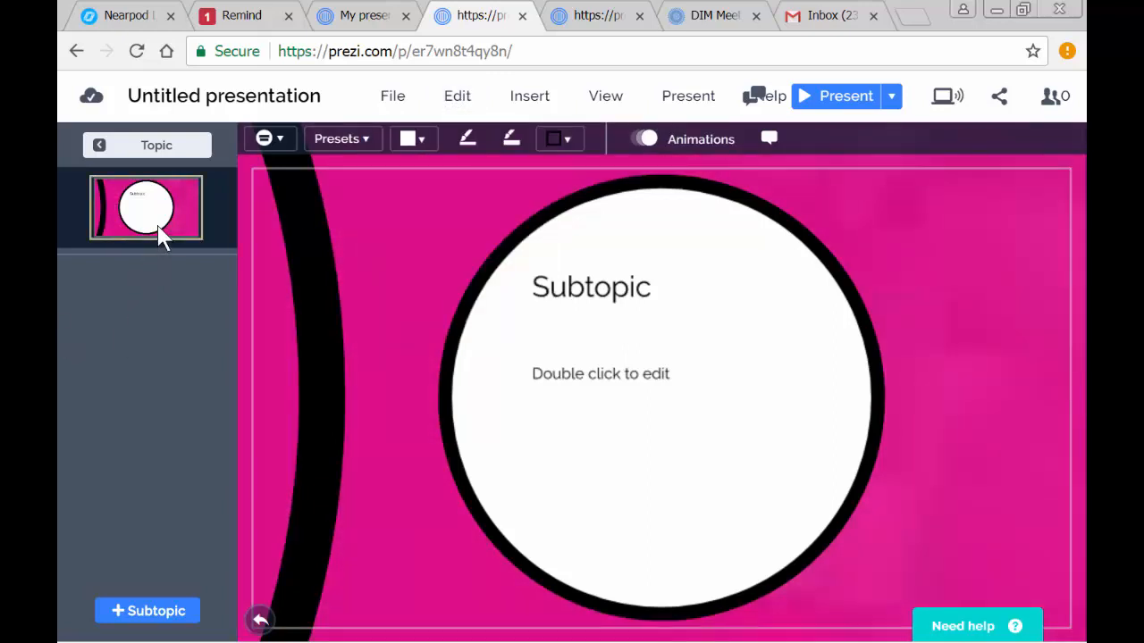
click(171, 160)
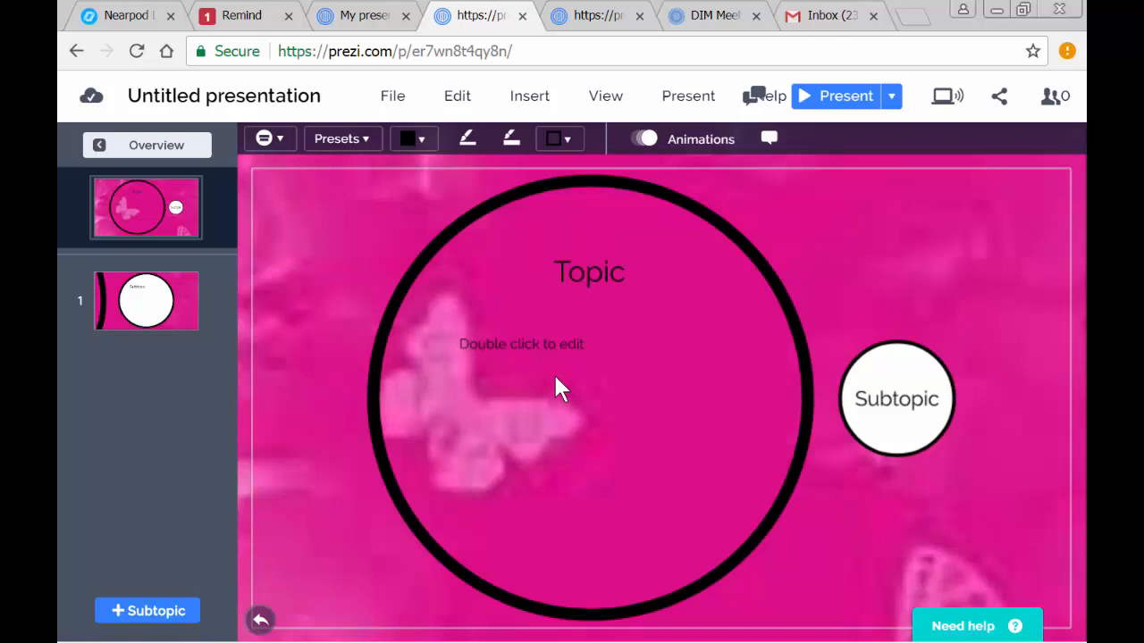
- Replace the "Topic" heading inside the large circle with "Frosted Cheerios are the best."
click(587, 287)
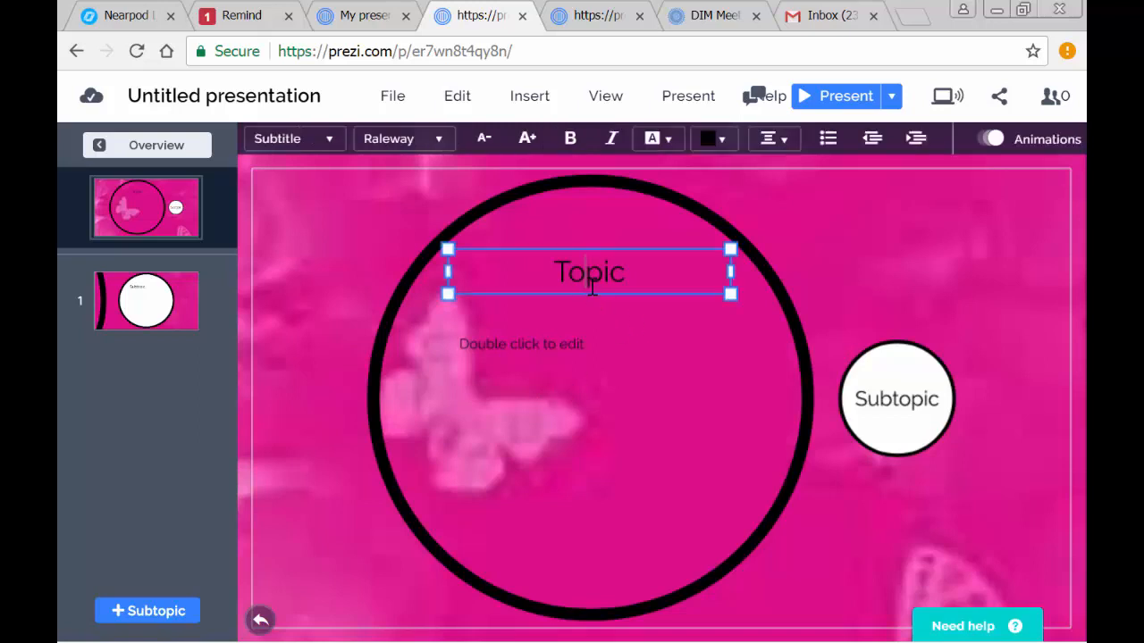
drag(633, 275, 411, 288)
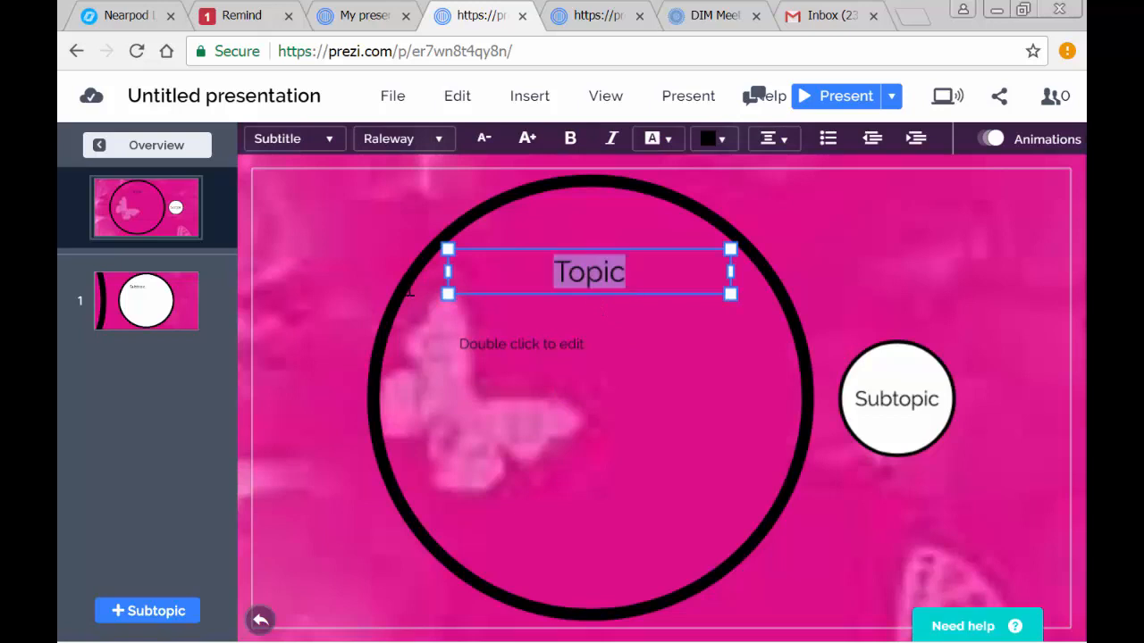
text(Froste)
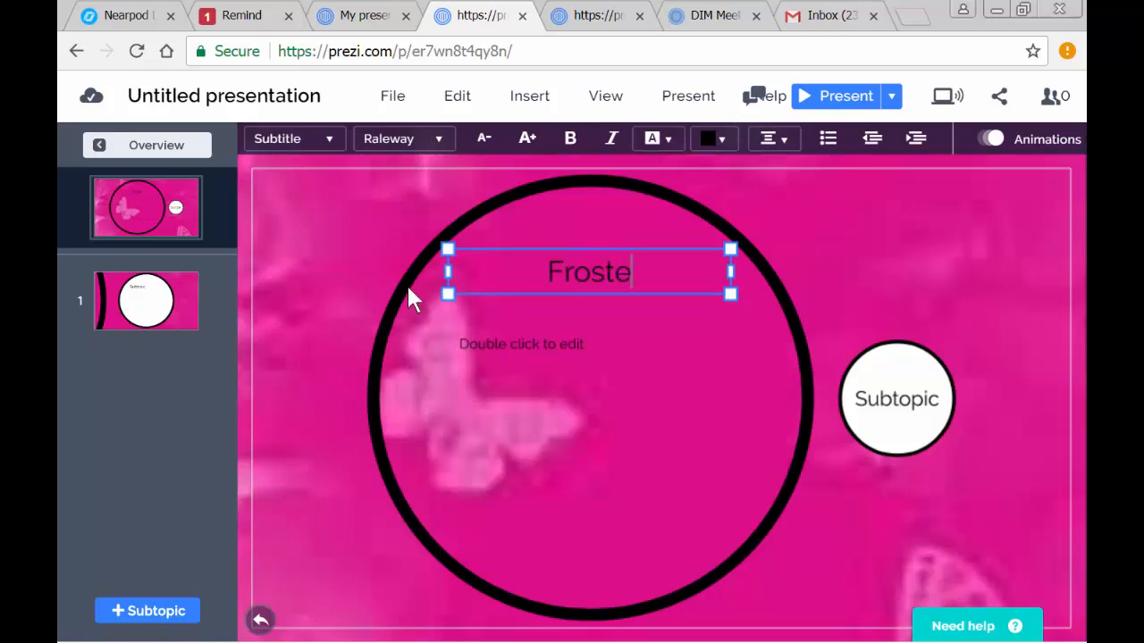
text(d Cheerios)
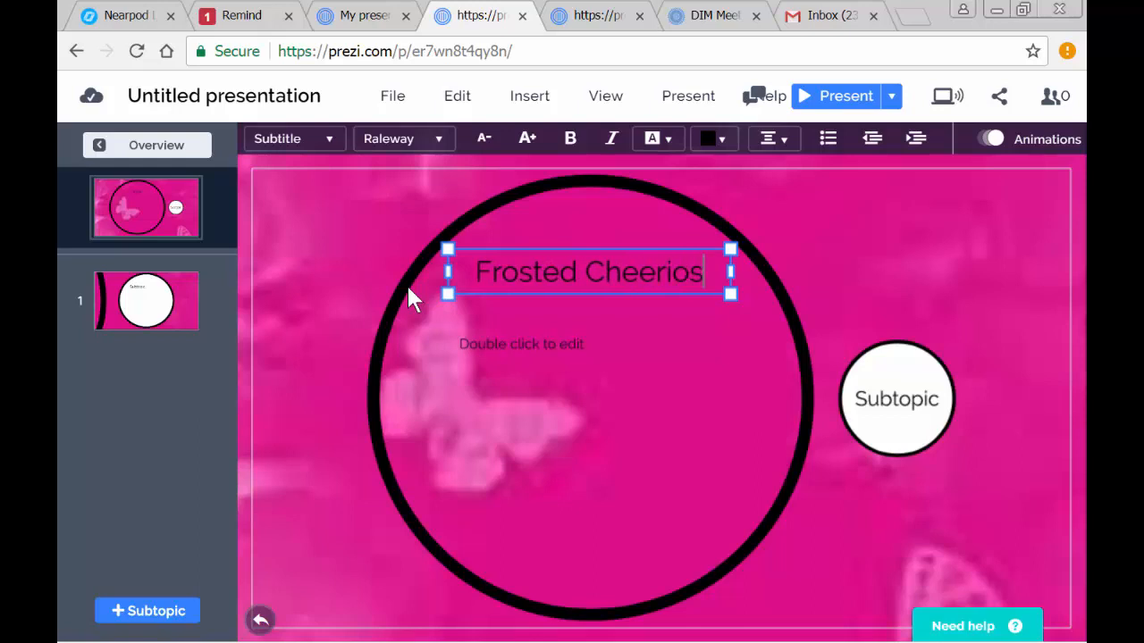
text( are the best)
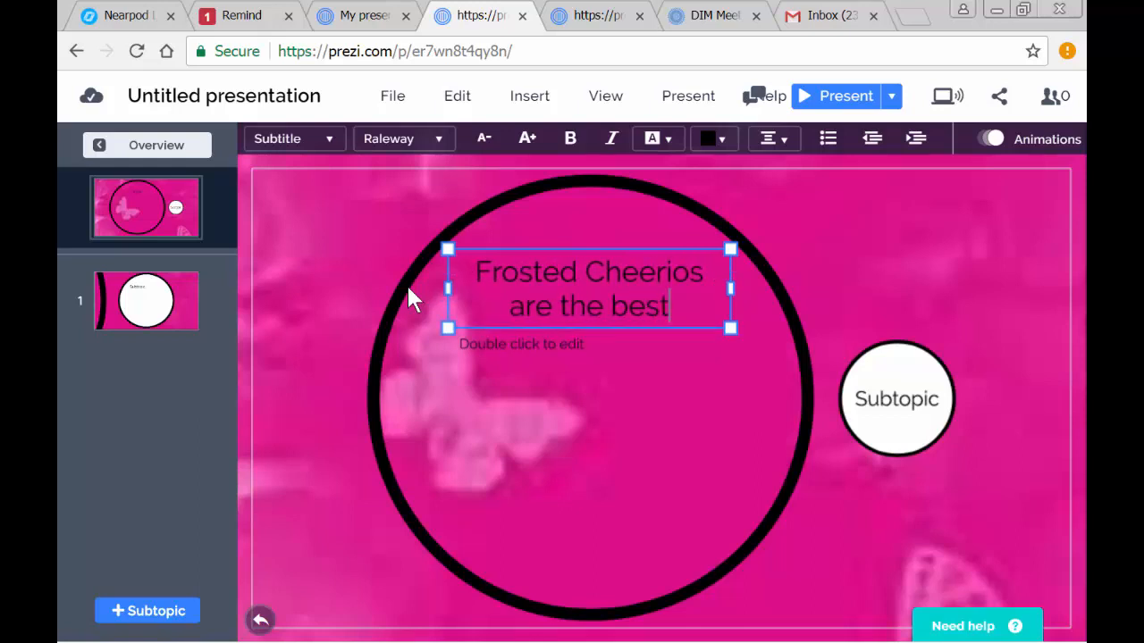
text(.)
- Delete the "Double click to edit" placeholder text beneath the heading in the large circle
click(551, 351)
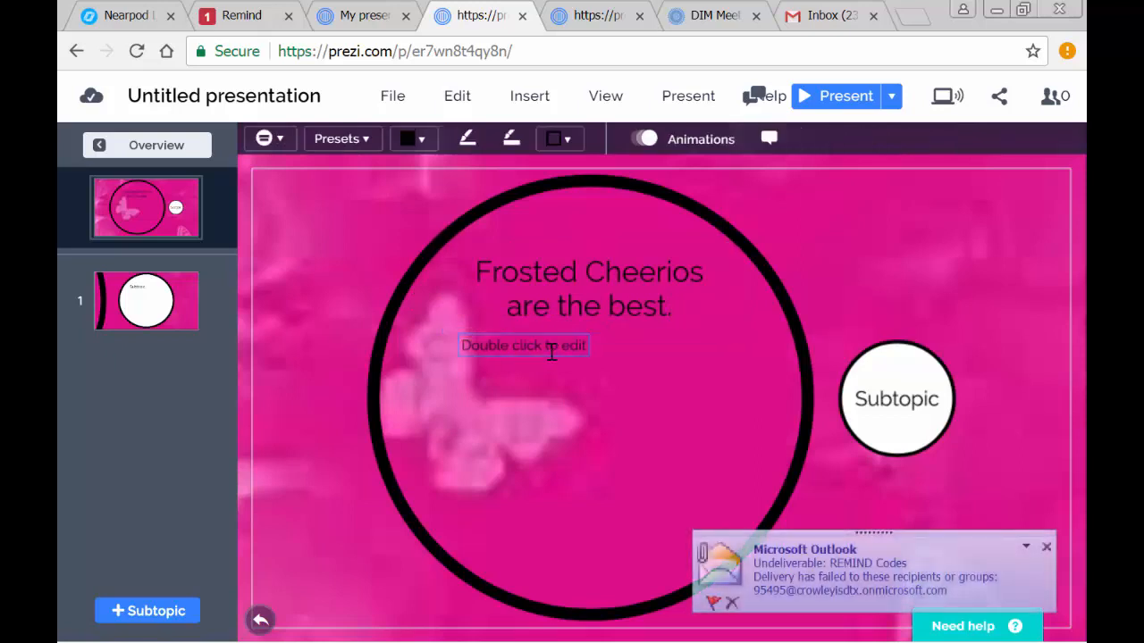
click(549, 348)
key(Delete)
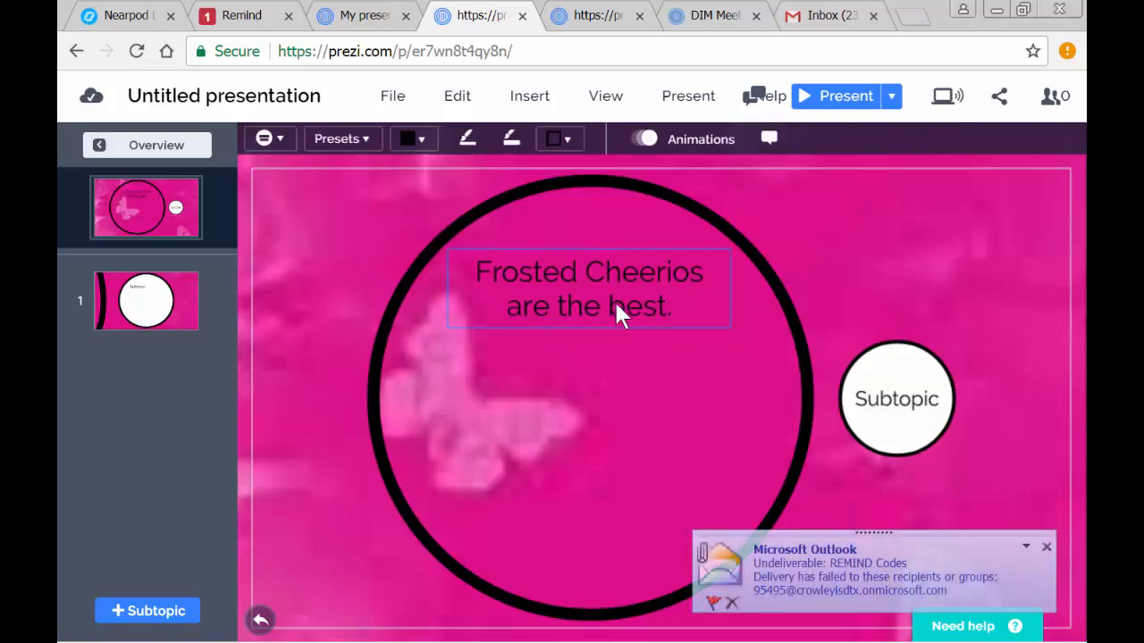
- Set the "Frosted Cheerios are the best." heading's text color to the standard white
click(597, 273)
click(683, 308)
key(BackSpace)
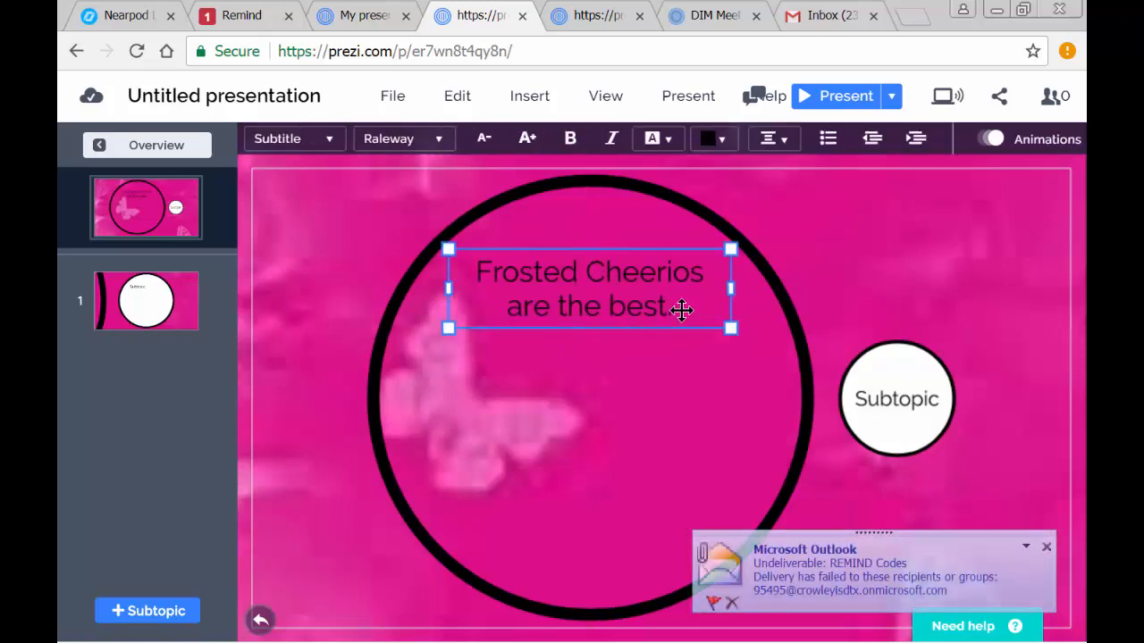
drag(672, 306, 476, 255)
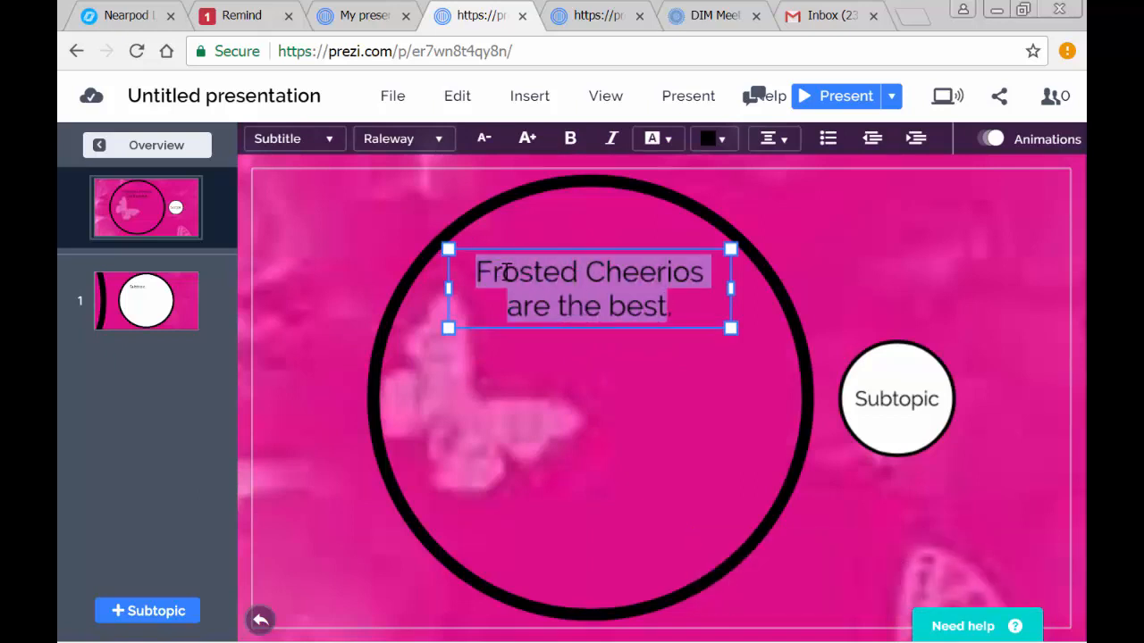
click(722, 139)
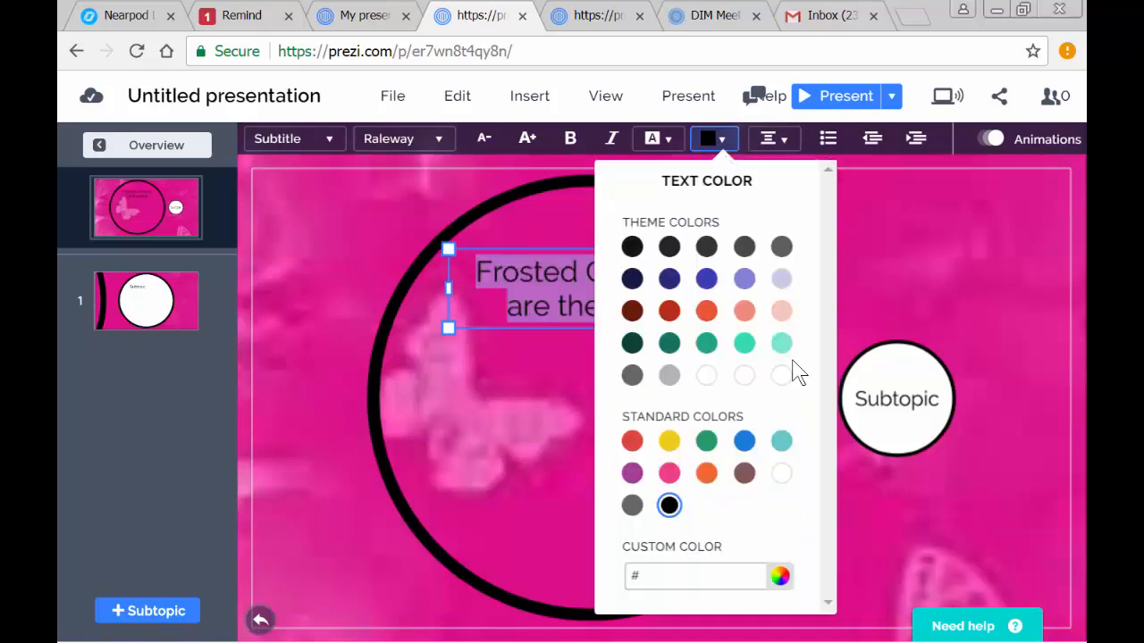
click(781, 474)
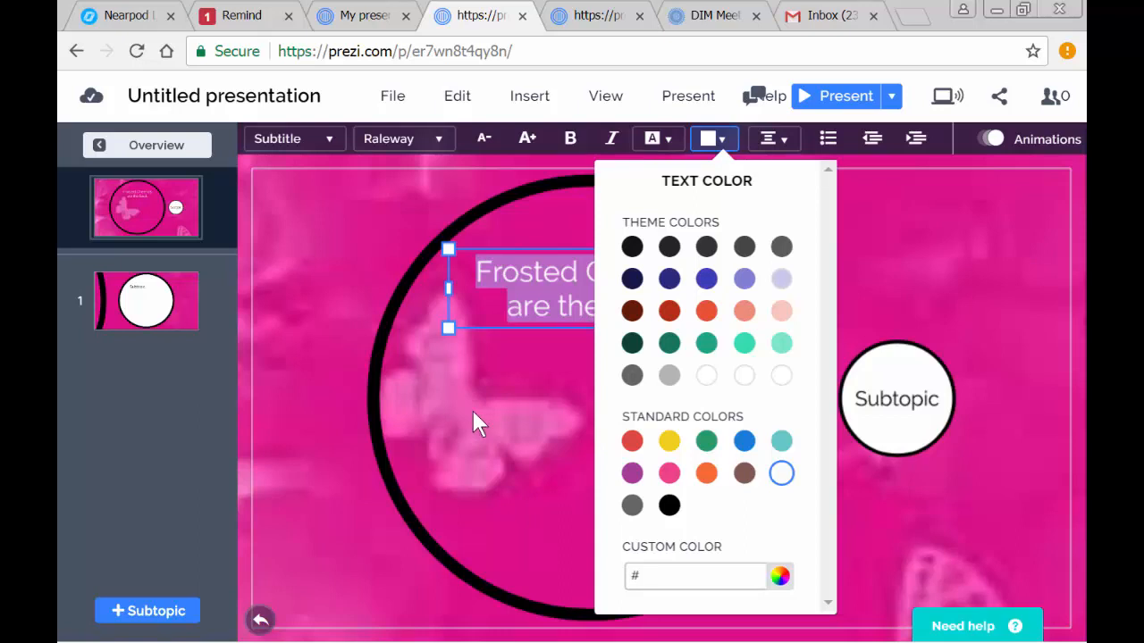
- Enlarge the "Frosted Cheerios are the best." heading's text by four size increments and deselect it
click(527, 138)
click(526, 139)
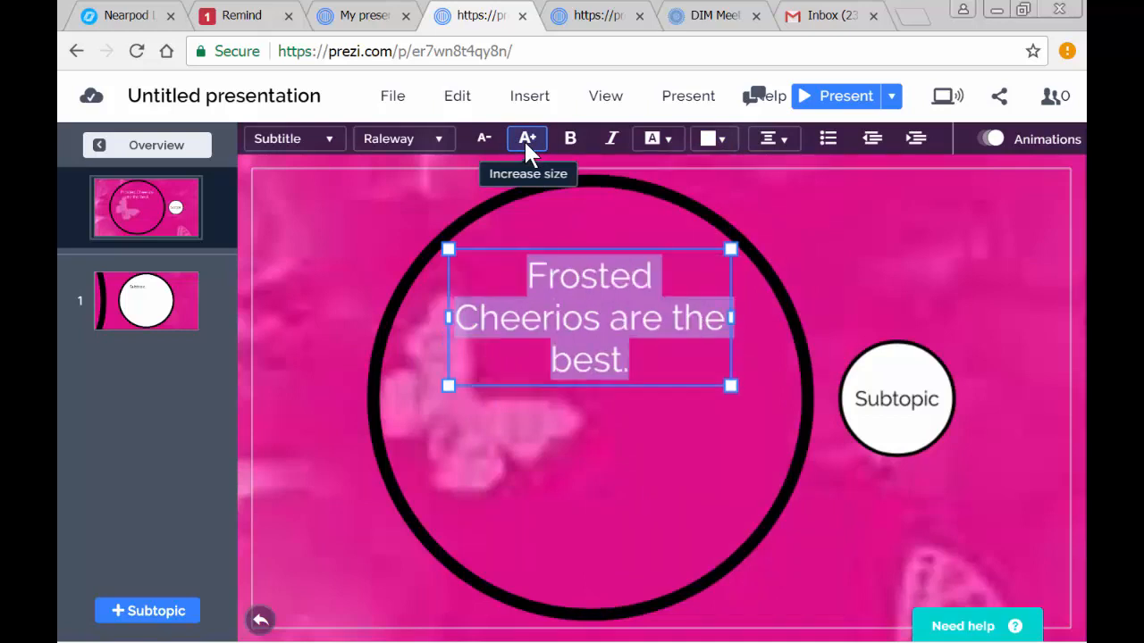
click(526, 139)
click(526, 139)
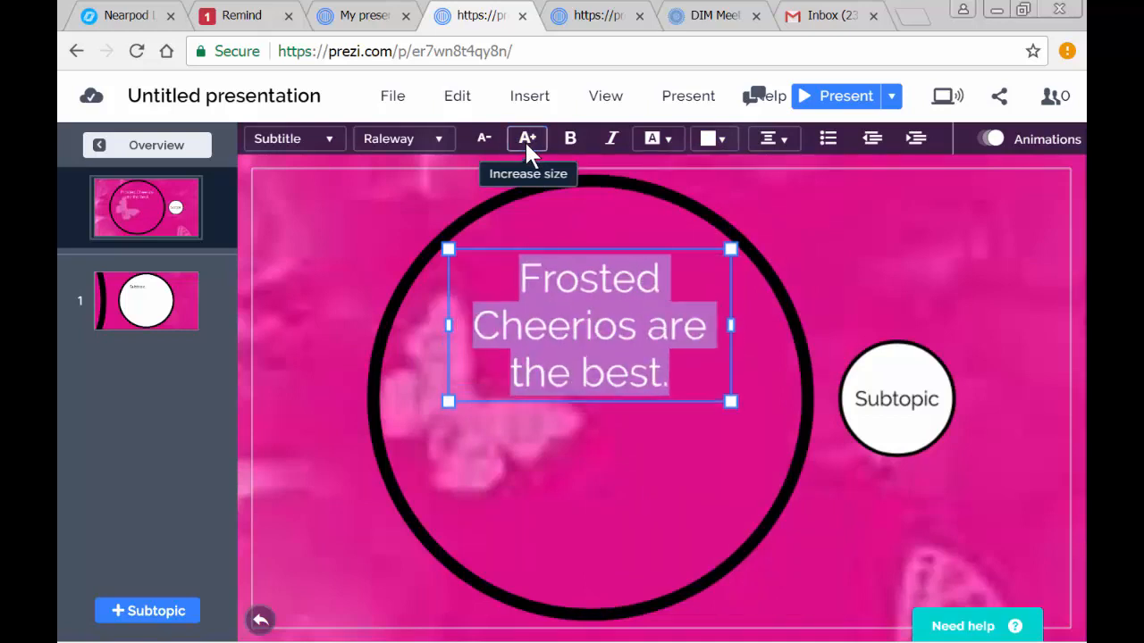
click(590, 487)
- Select the Subtopic circle beside the large topic circle
click(917, 383)
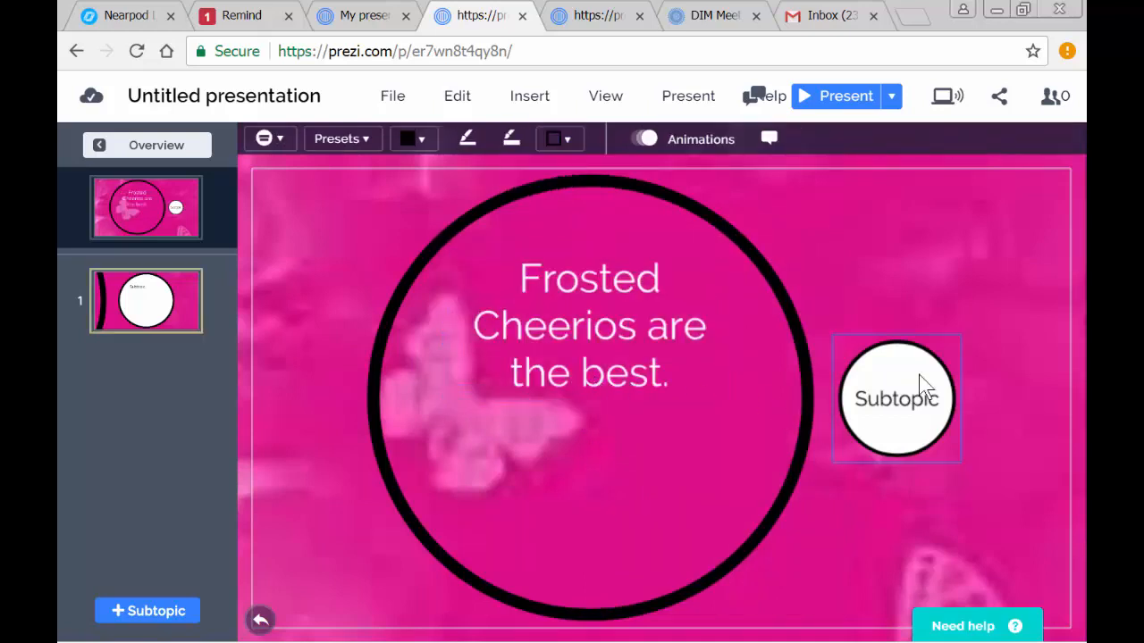
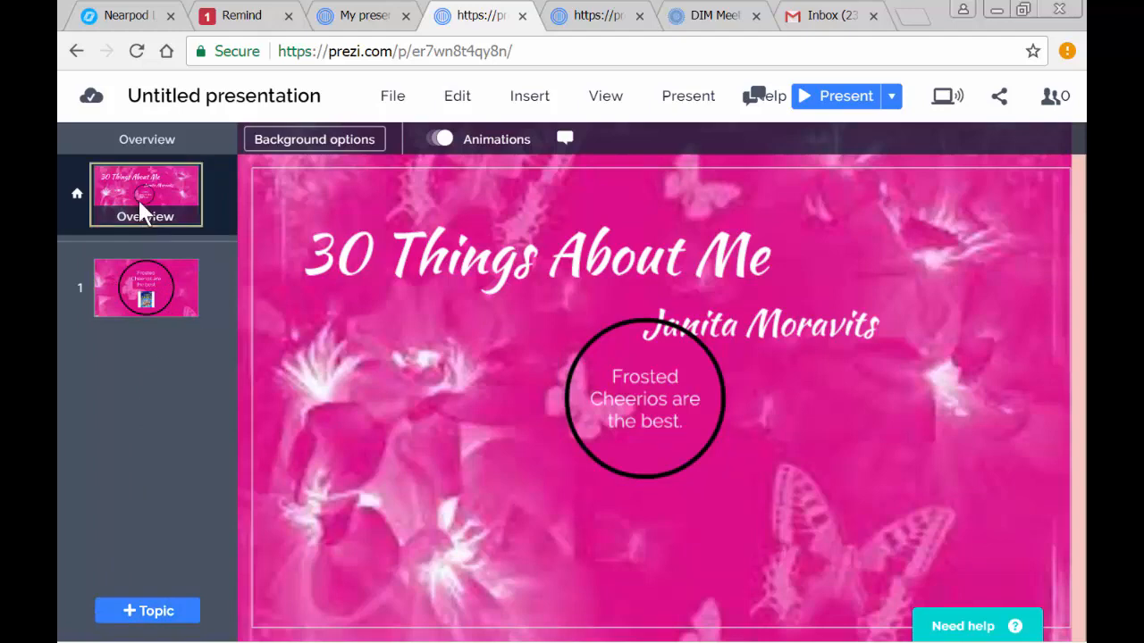
- View the contents of the Frosted Cheerios topic and return to the overview
click(159, 297)
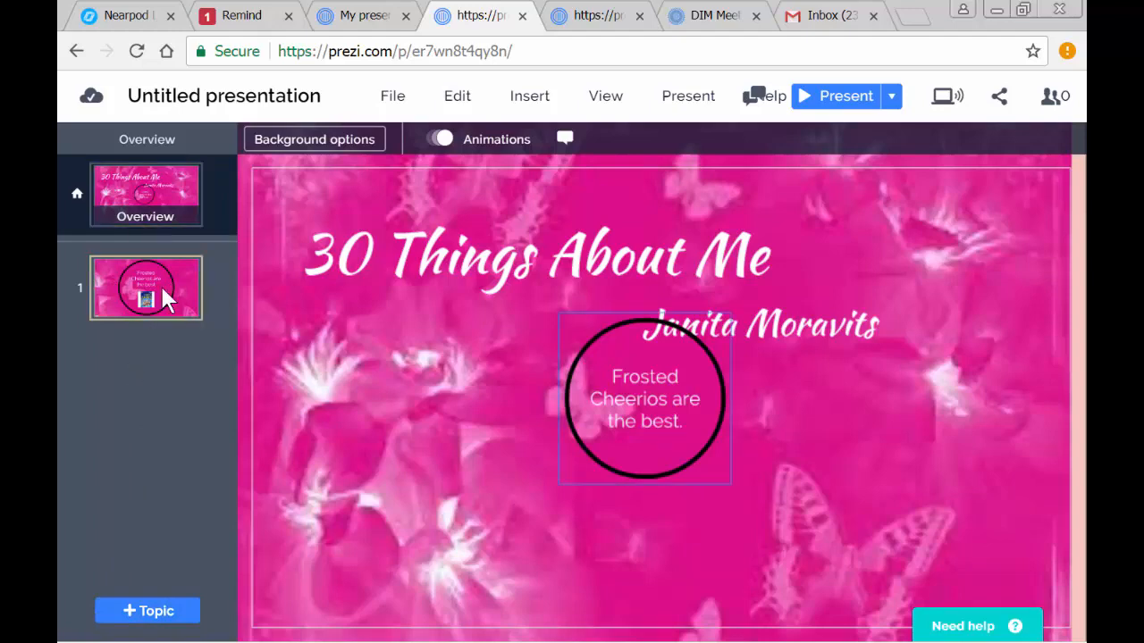
click(163, 288)
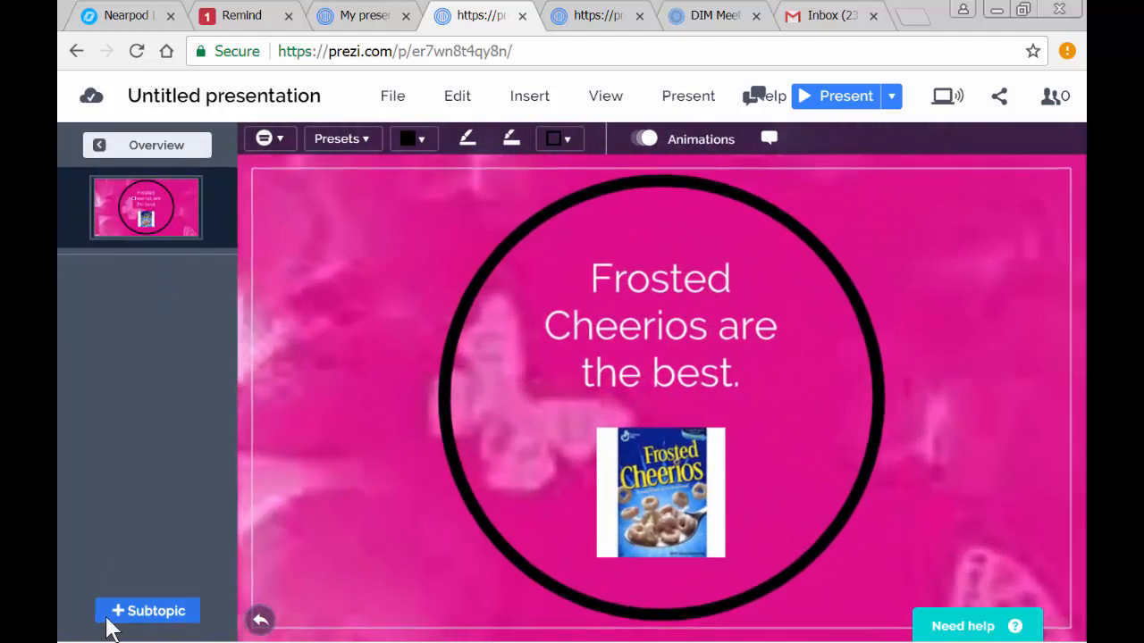
click(156, 146)
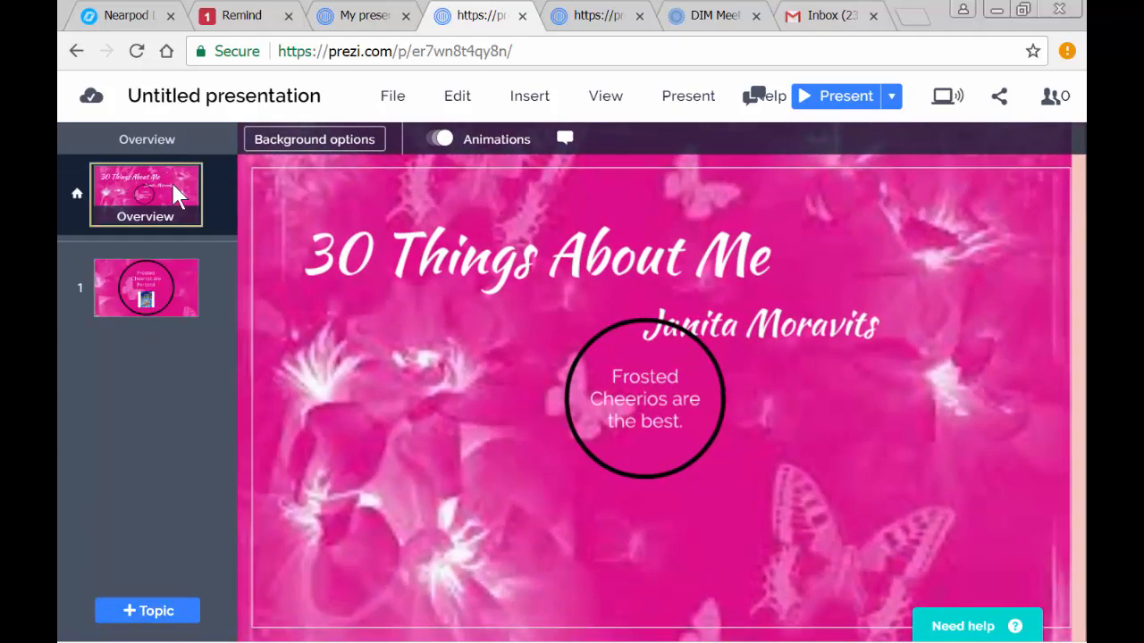
- Add a Stack topic and arrange both topic circles side by side beneath the title, clear of the author name
click(133, 617)
click(279, 504)
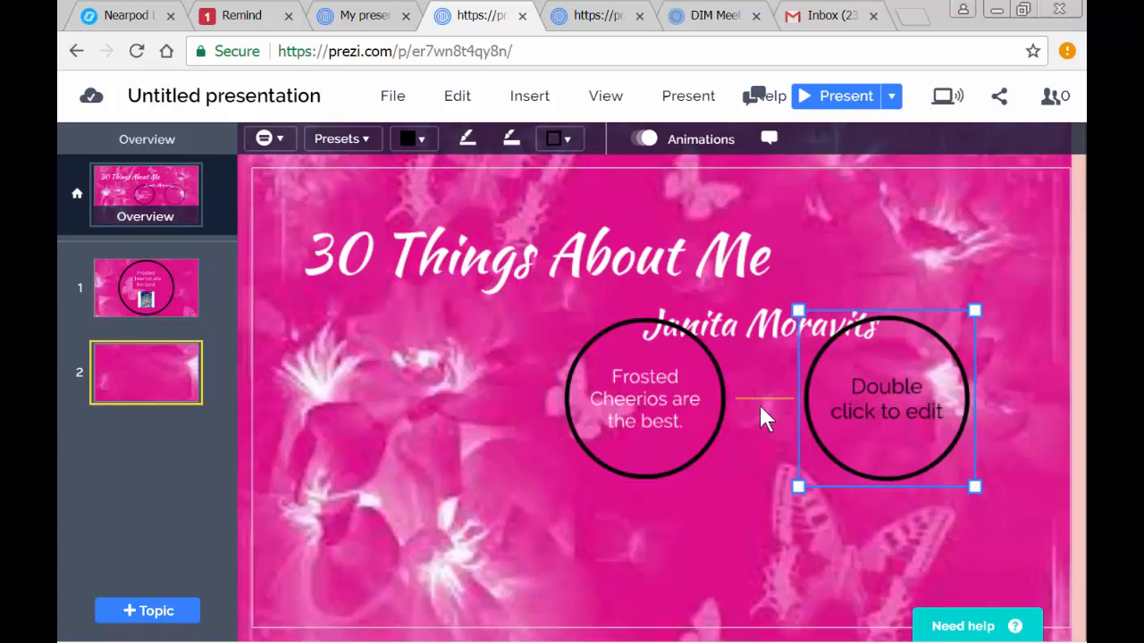
drag(638, 383, 349, 385)
drag(844, 385, 547, 382)
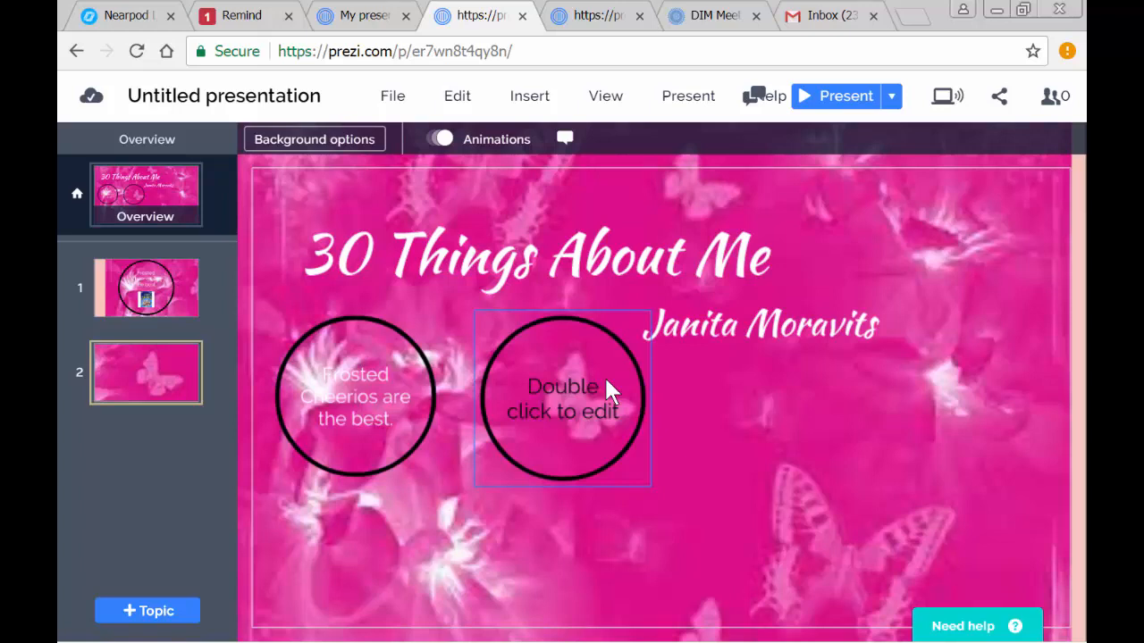
- Open the new second topic and enter "I have 2 tiny dogs." as its heading
click(535, 387)
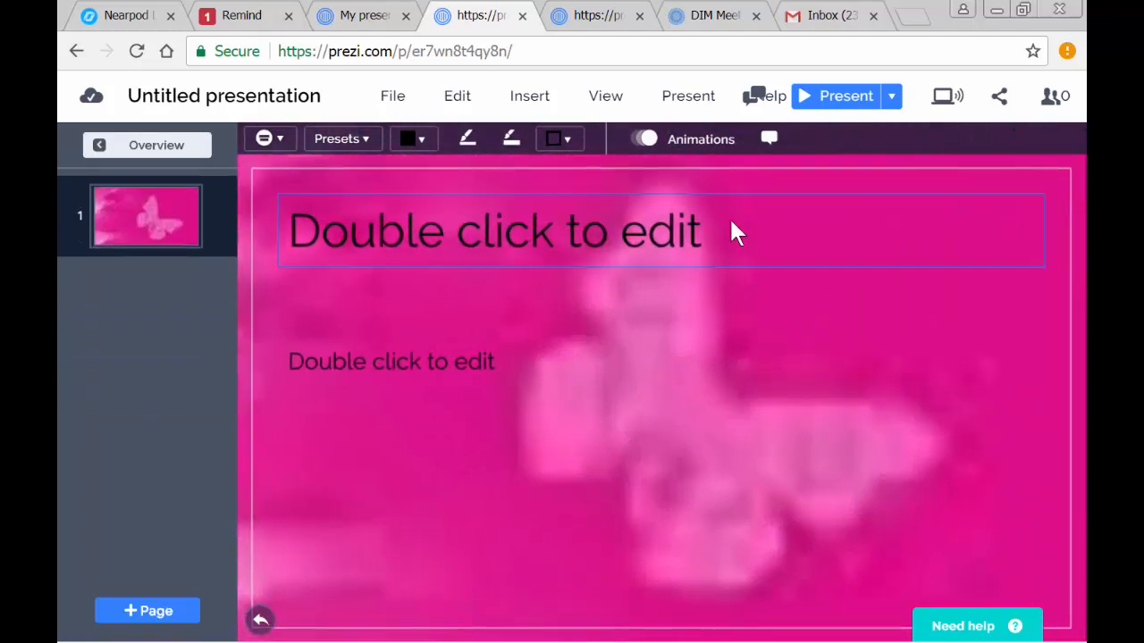
double_click(722, 225)
text(I)
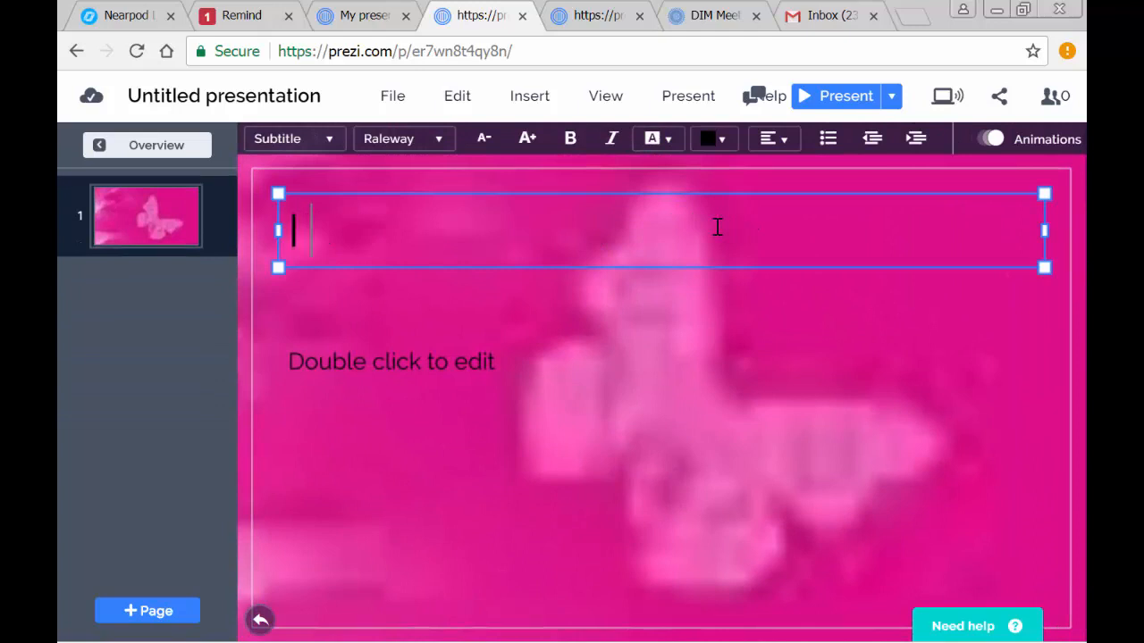
text( have 2 tiny dogs.)
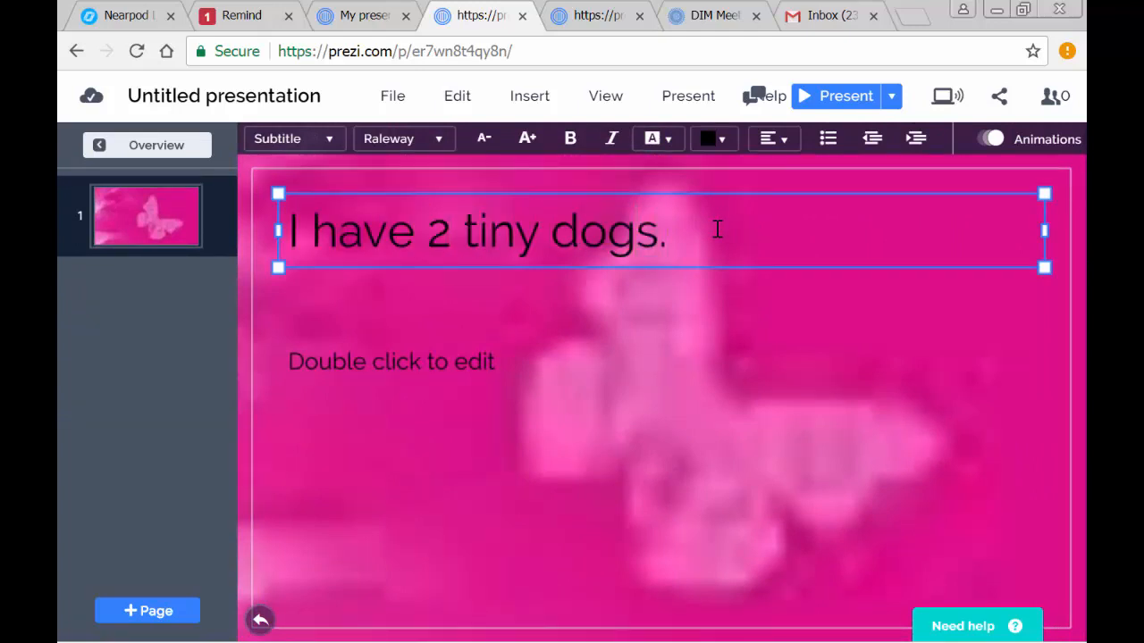
- Set the "I have 2 tiny dogs." heading's text color to the standard white
drag(720, 225, 286, 231)
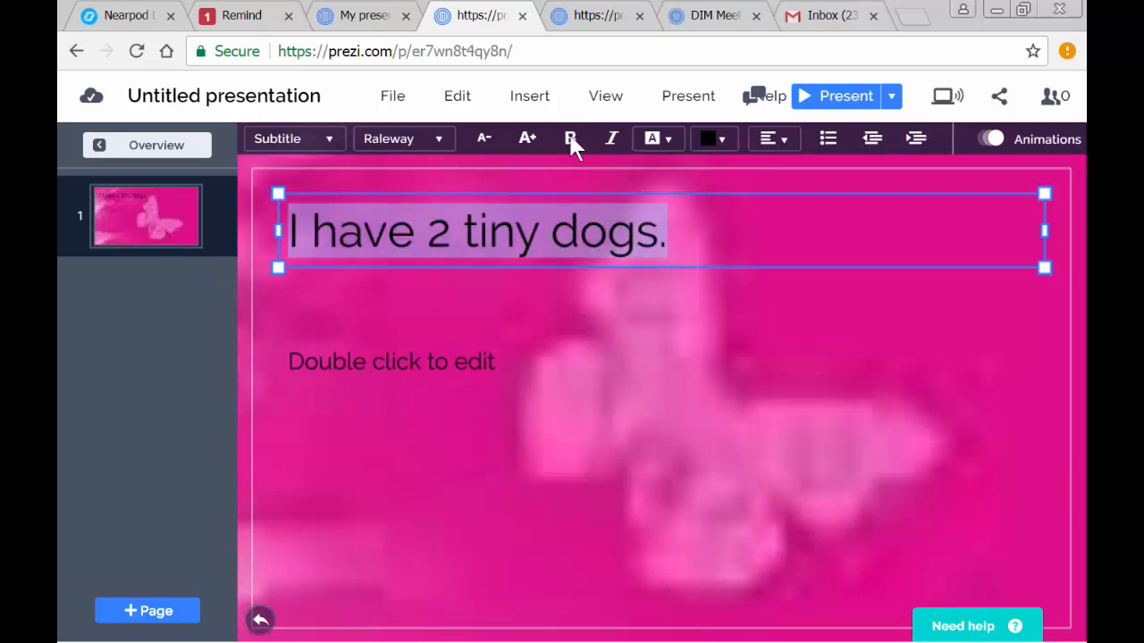
click(729, 136)
click(781, 473)
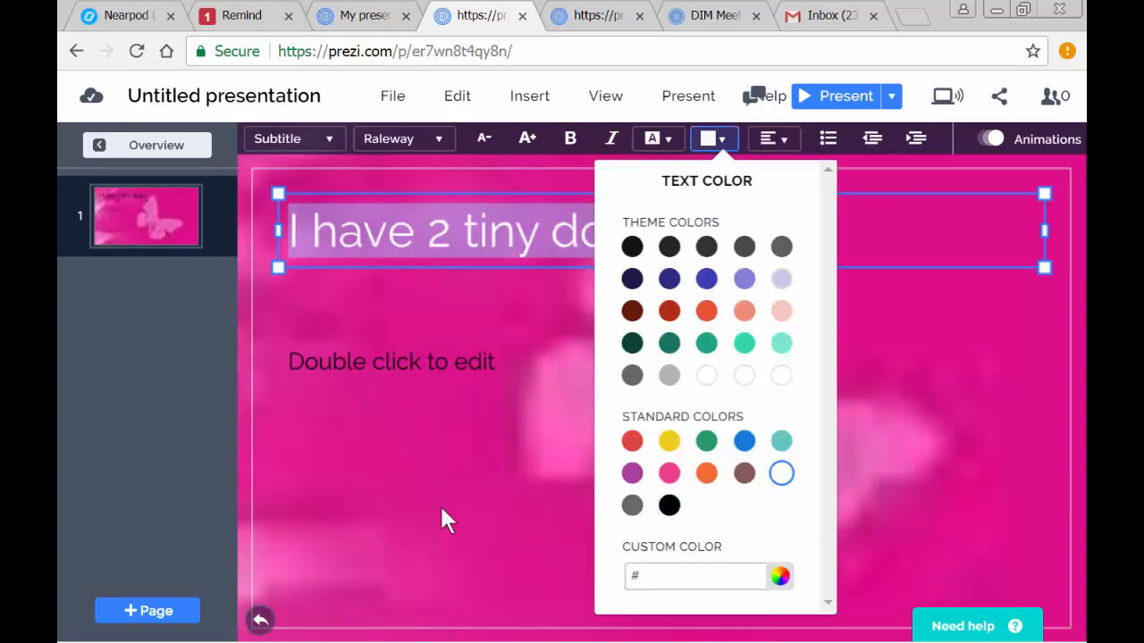
- Delete the "Double click to edit" body placeholder beneath the "I have 2 tiny dogs." heading
click(554, 360)
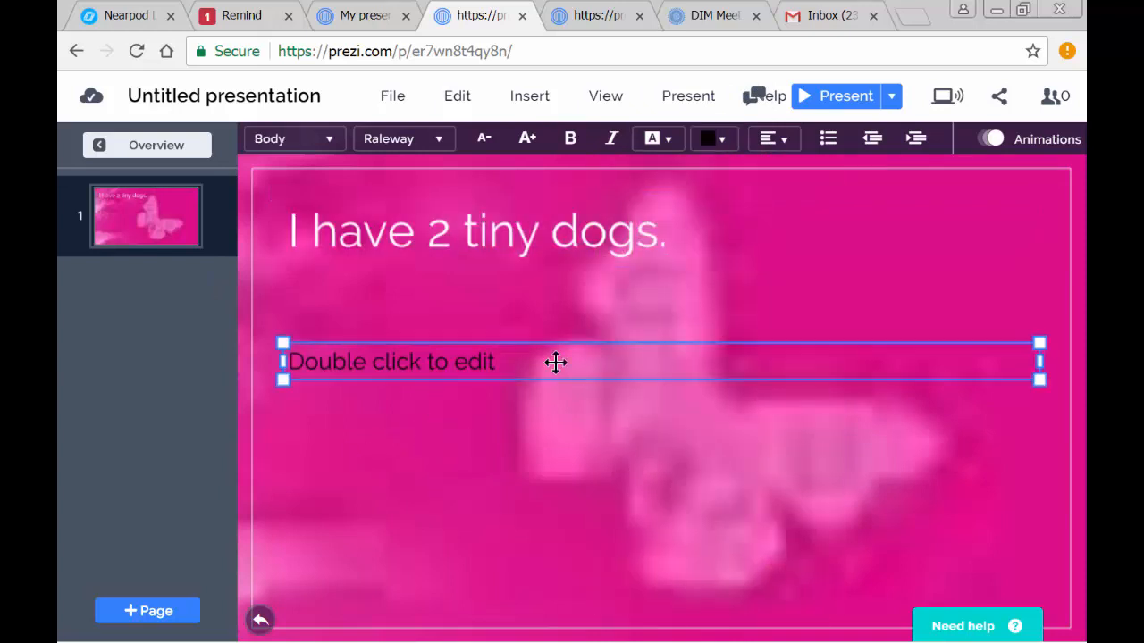
click(570, 360)
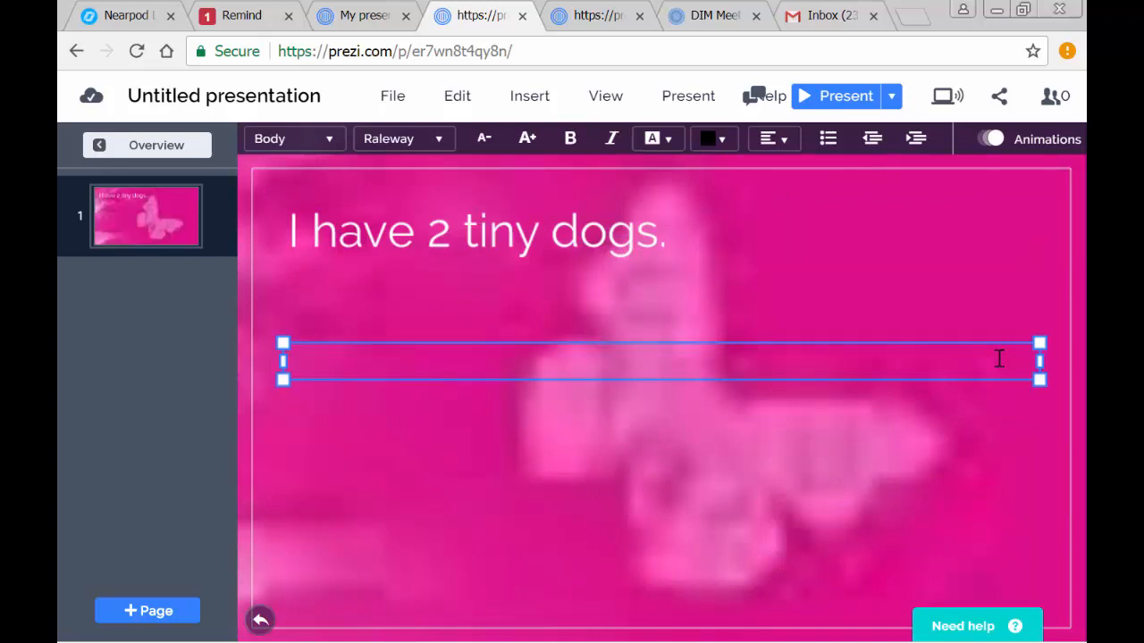
click(719, 260)
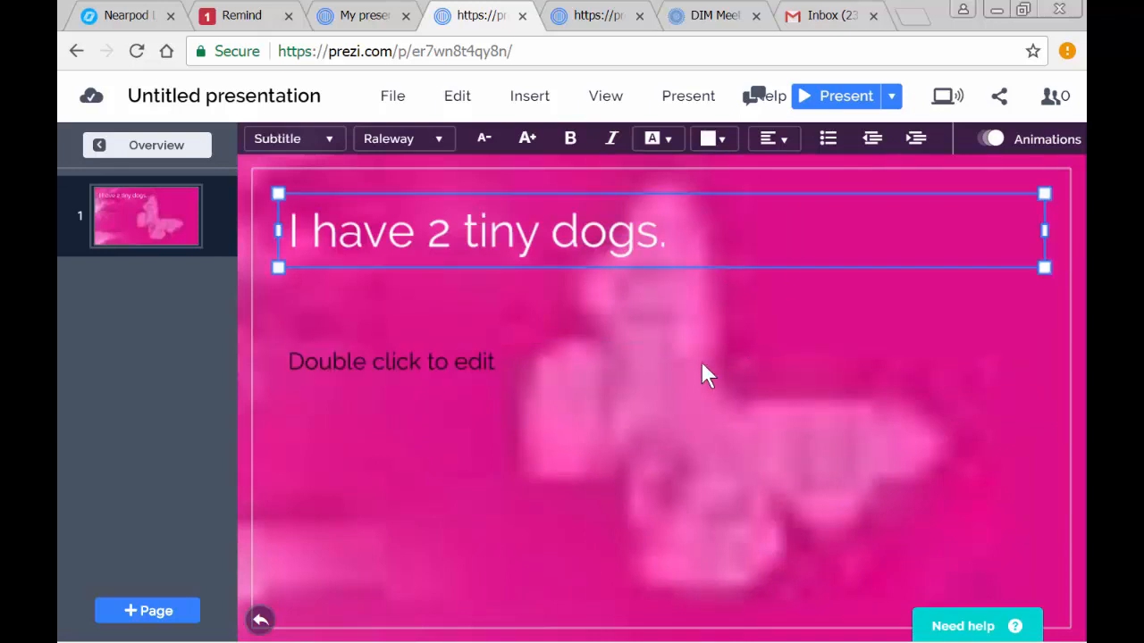
click(699, 368)
key(Delete)
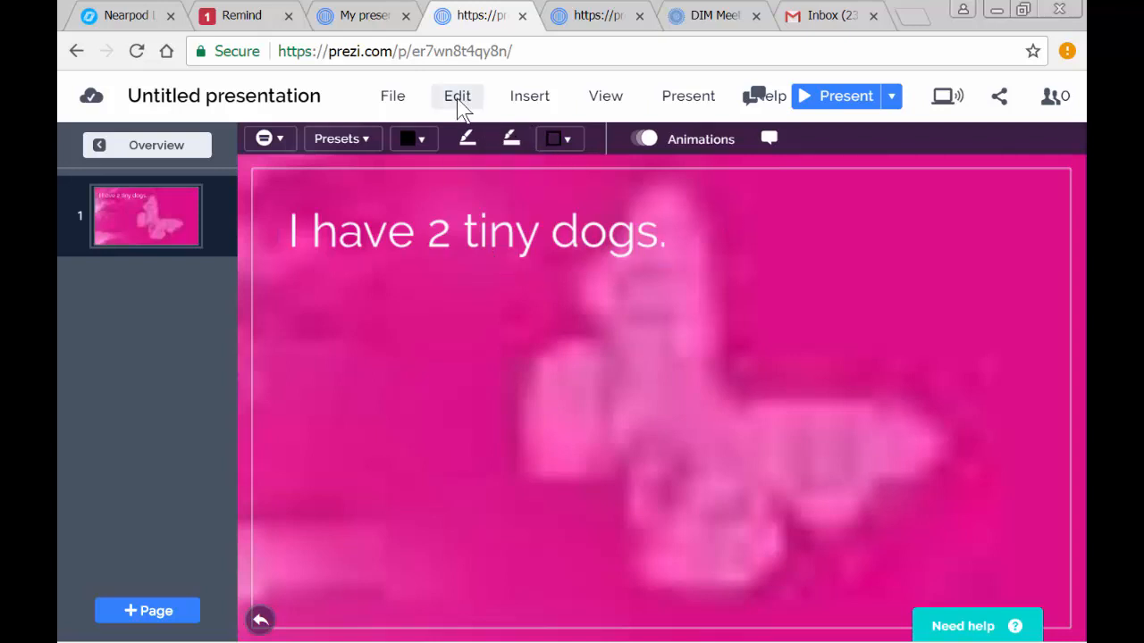
- Insert the image file "2 tiny dogs.jpg" from the 30 Things Images Folder
click(522, 98)
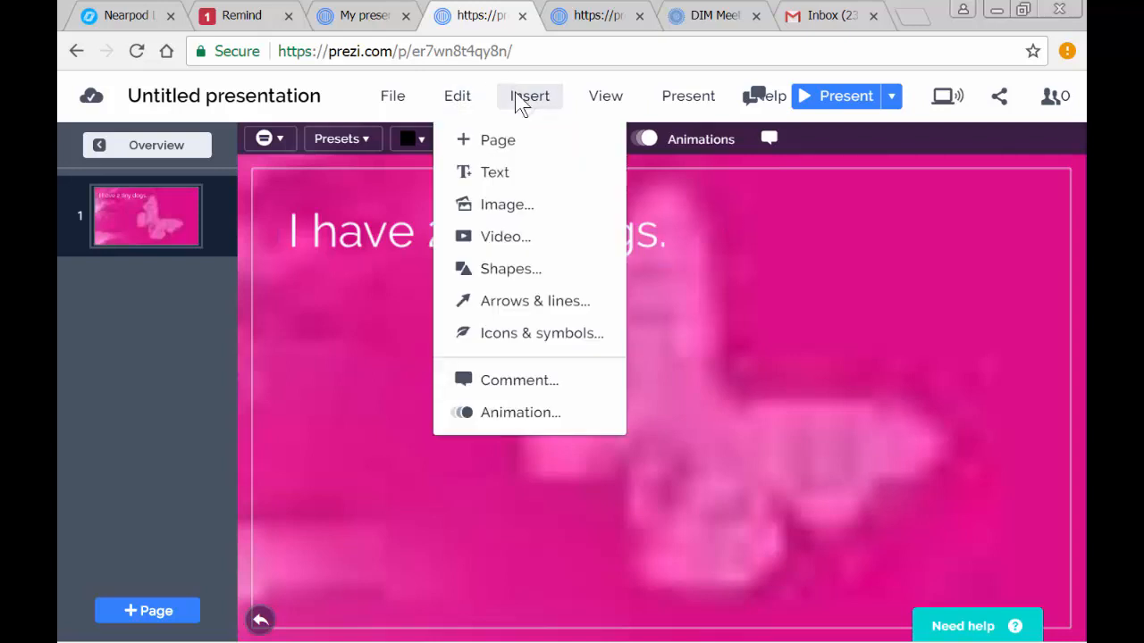
click(501, 204)
click(419, 143)
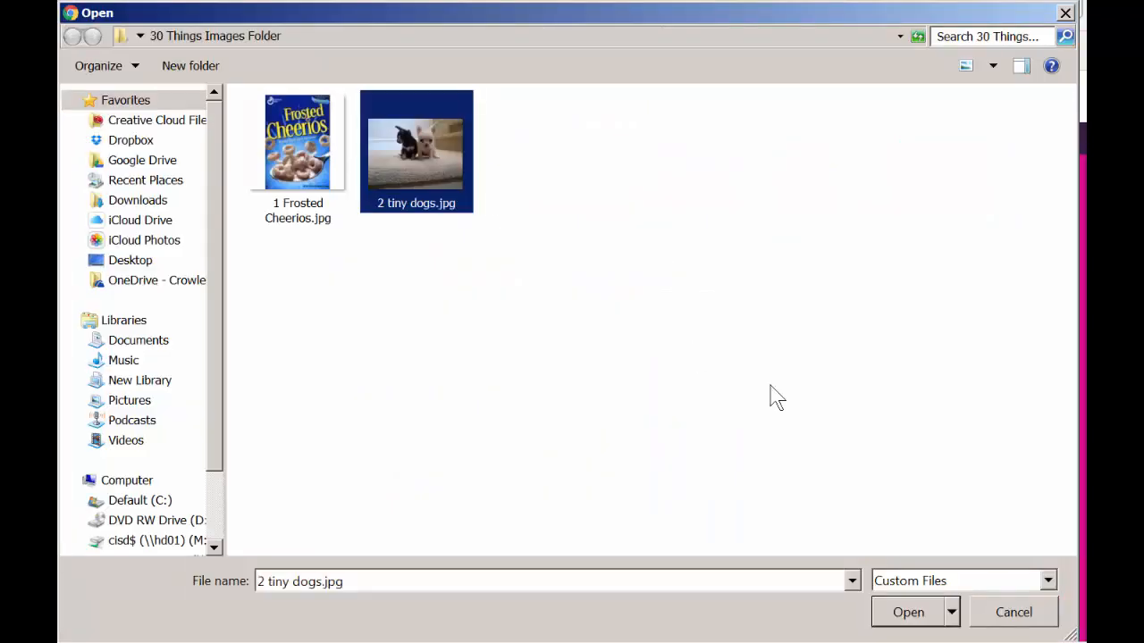
click(926, 605)
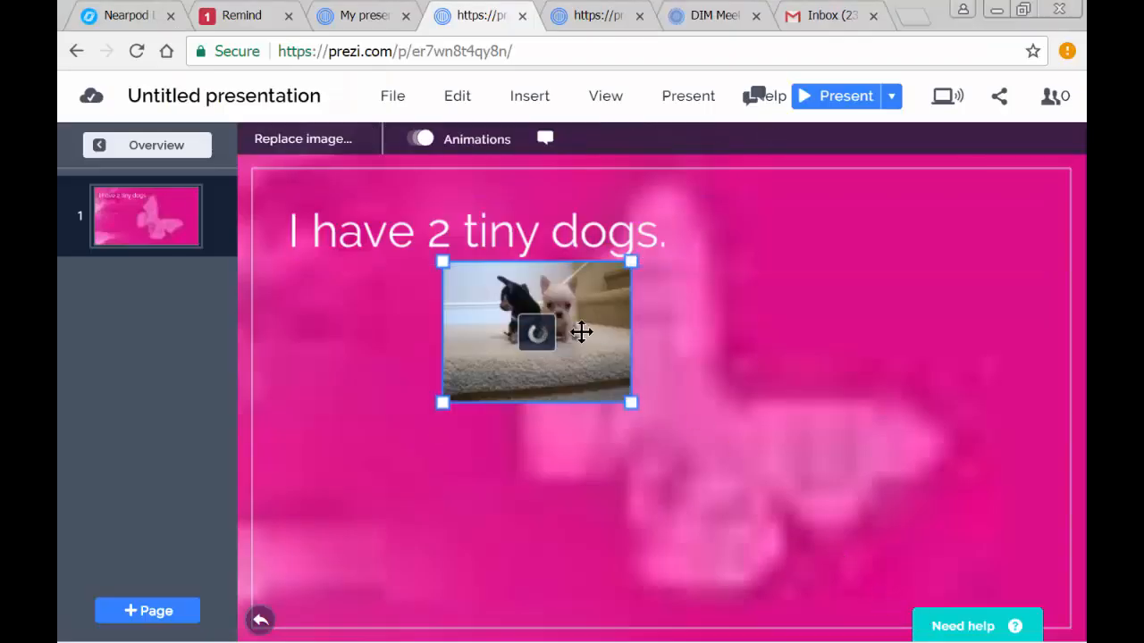
- Enlarge the dog picture and place it in the lower-right part of the page below the heading, leaving it deselected
drag(582, 331, 532, 372)
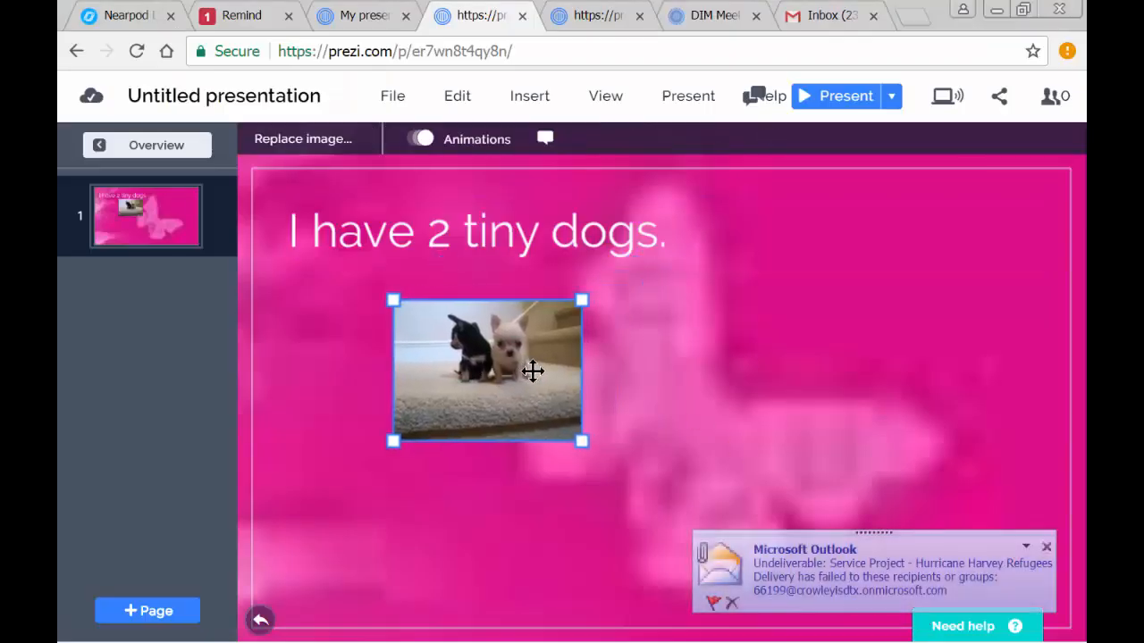
drag(583, 439, 753, 637)
drag(645, 439, 863, 414)
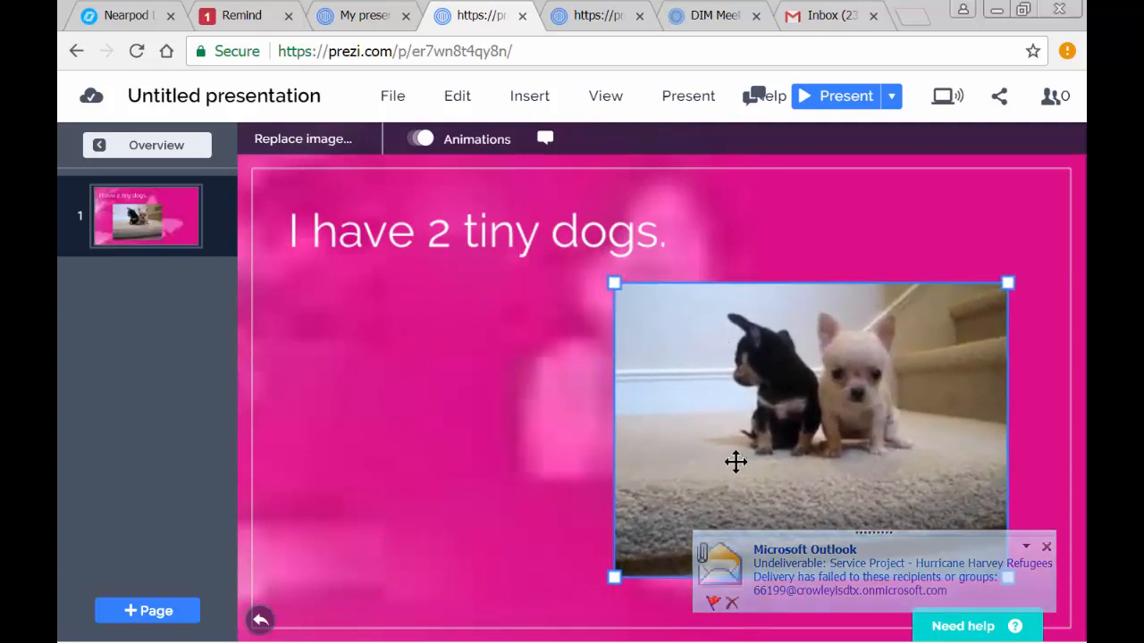
drag(612, 579, 568, 612)
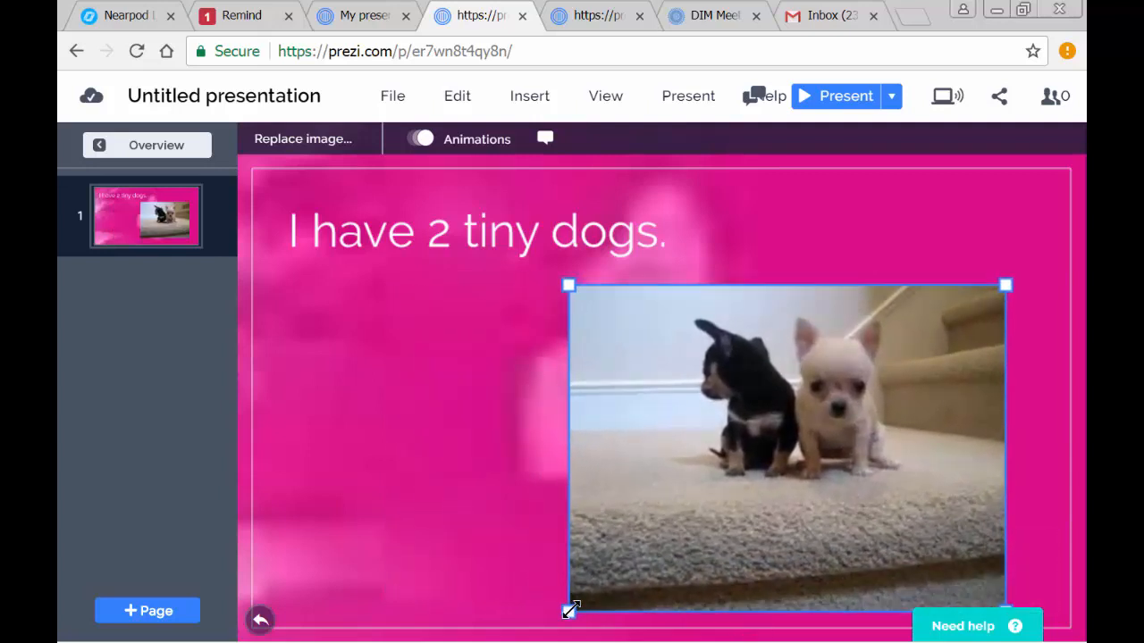
click(403, 419)
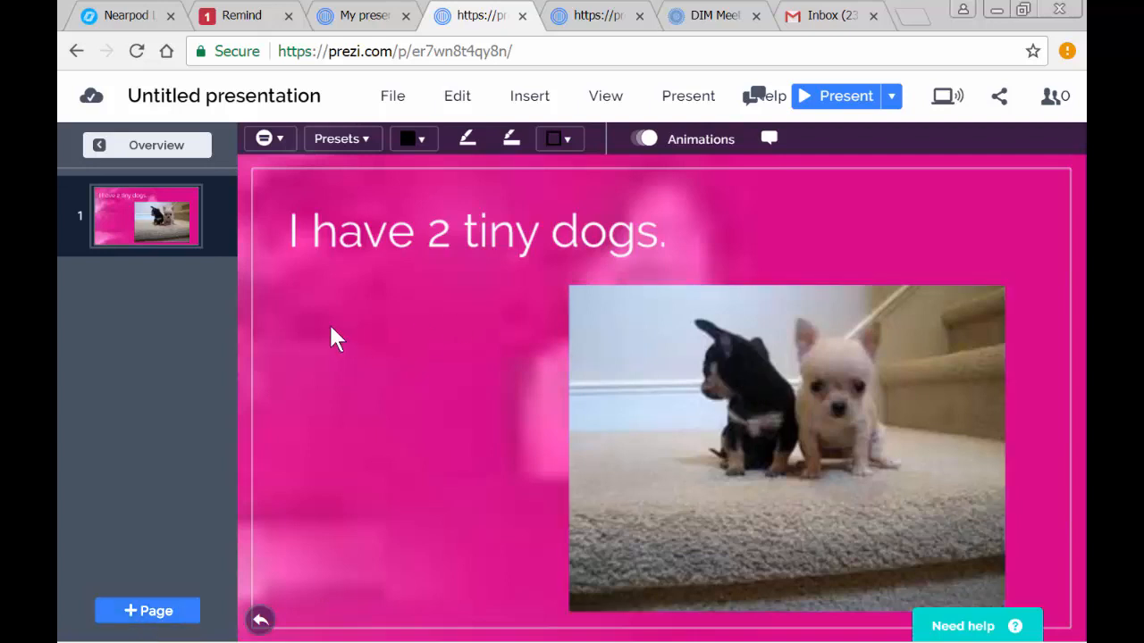
- Return to the overview and add a third topic of the Planet type
click(143, 148)
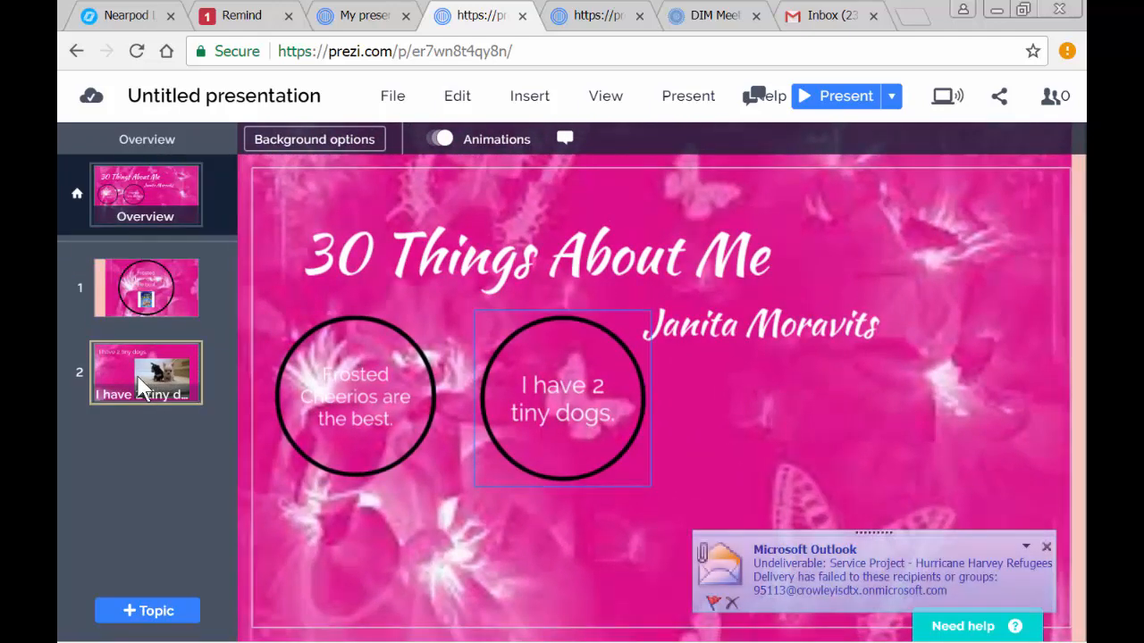
click(145, 623)
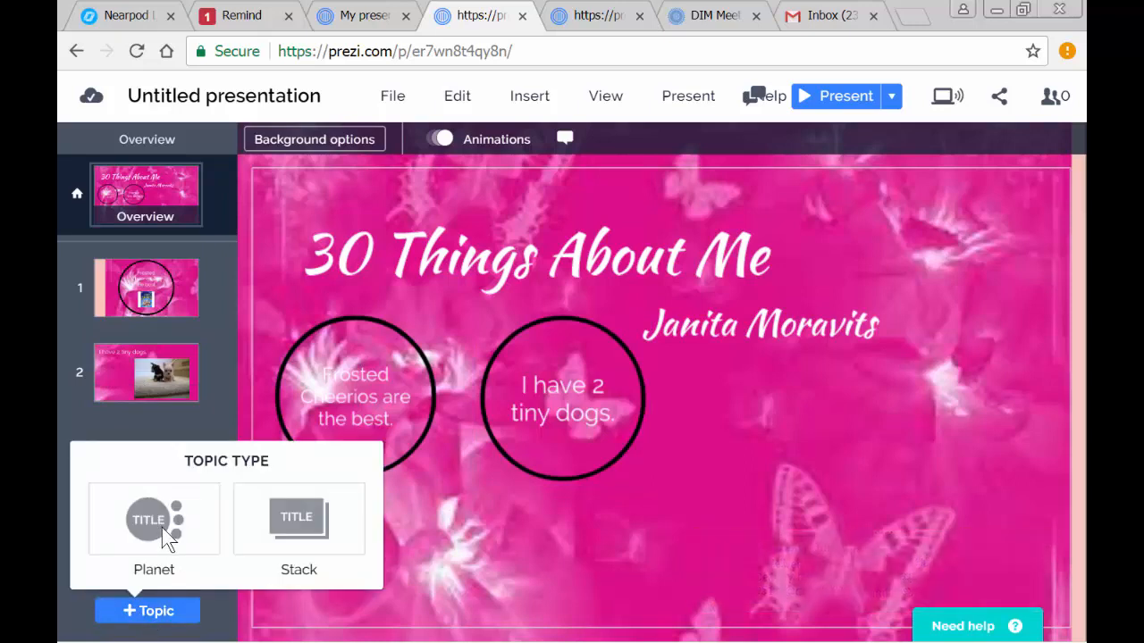
click(163, 527)
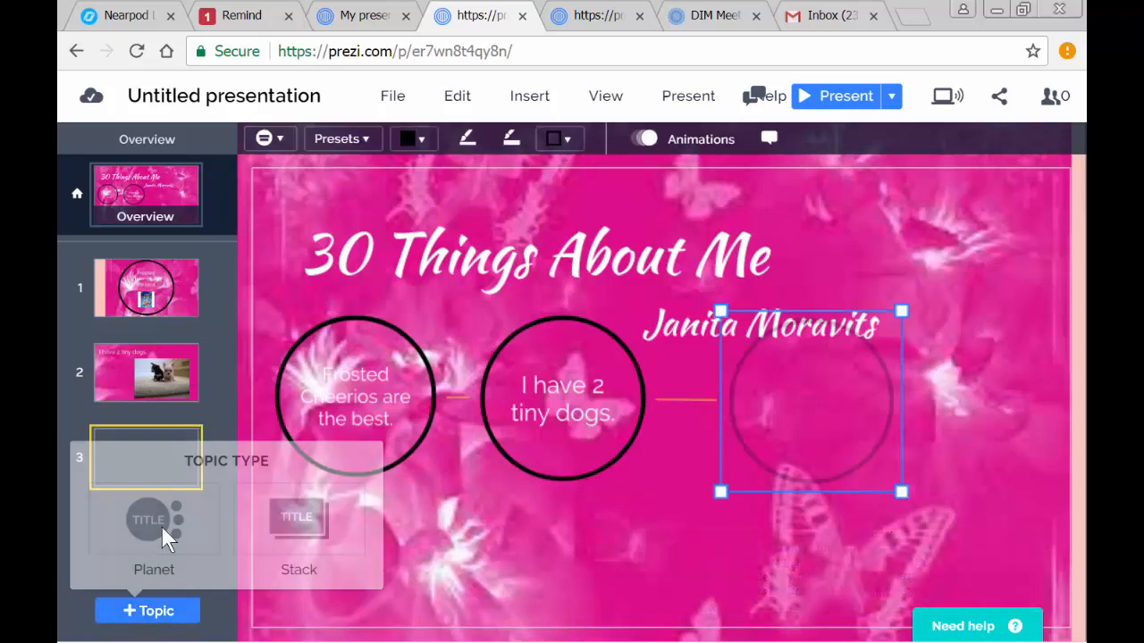
- Enter "I love to go to the beach." as the new Planet topic's heading and delete the placeholder text beneath it
click(814, 400)
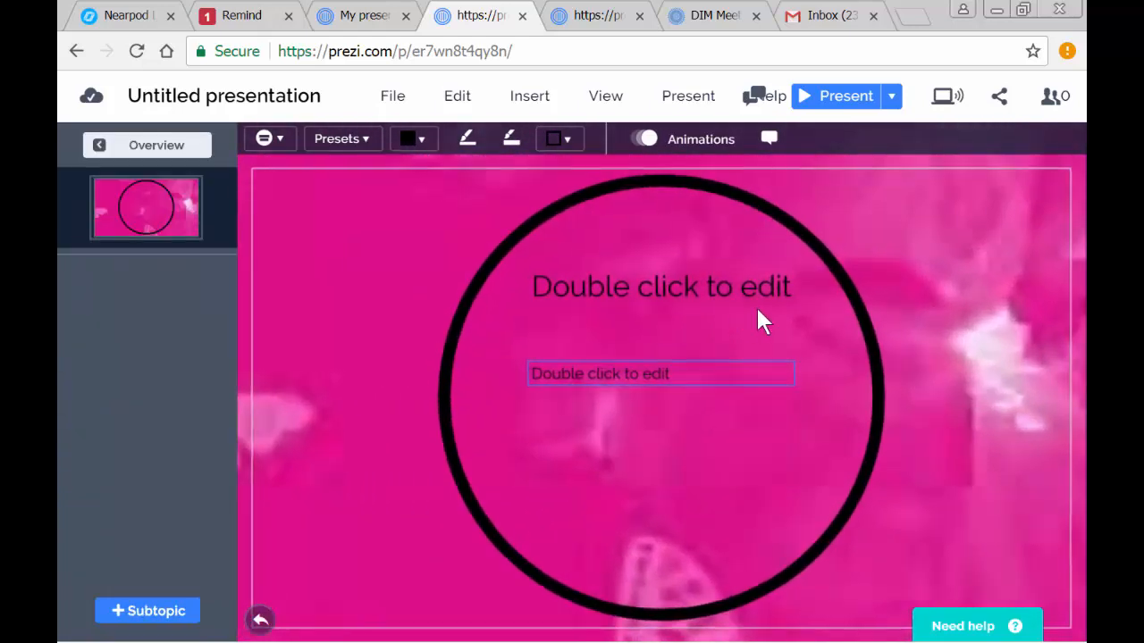
click(782, 290)
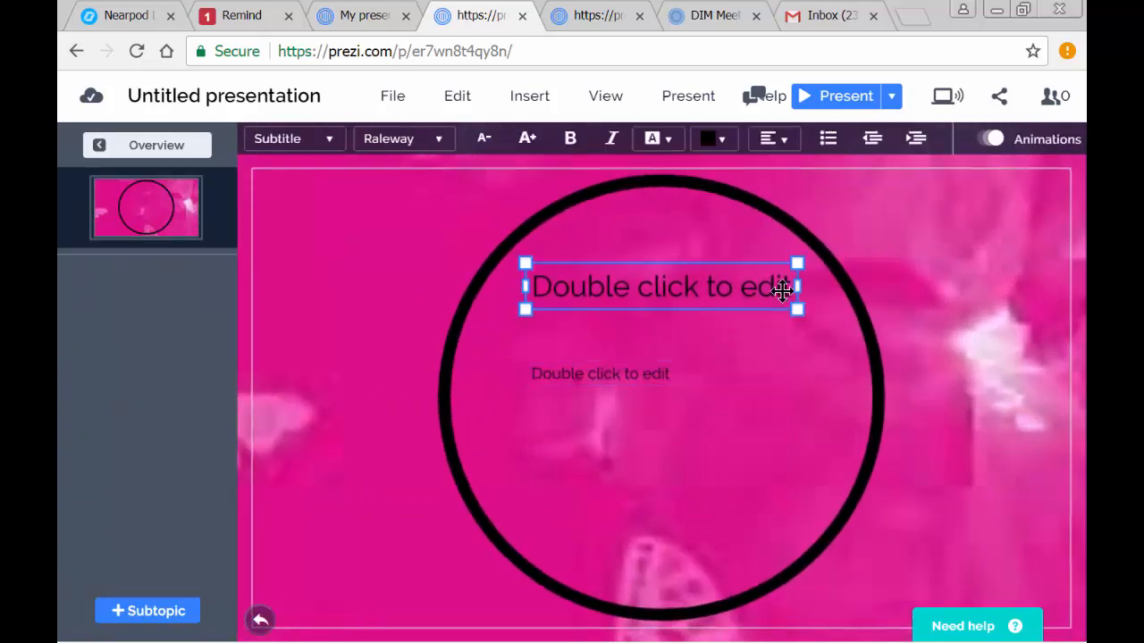
drag(603, 280, 602, 281)
double_click(601, 281)
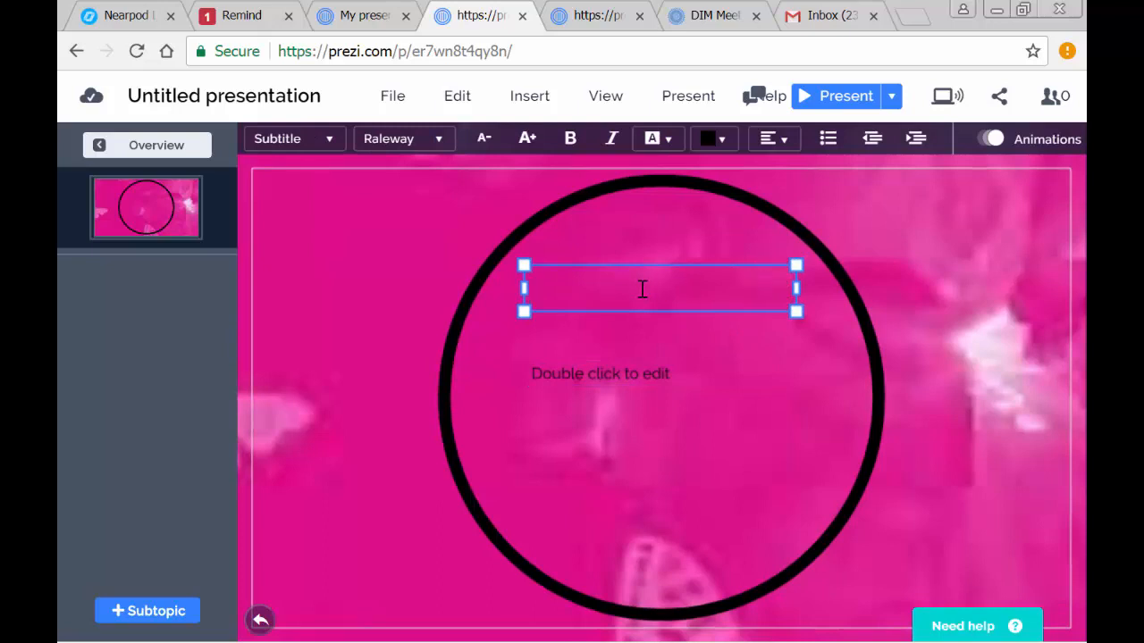
text(I love to go )
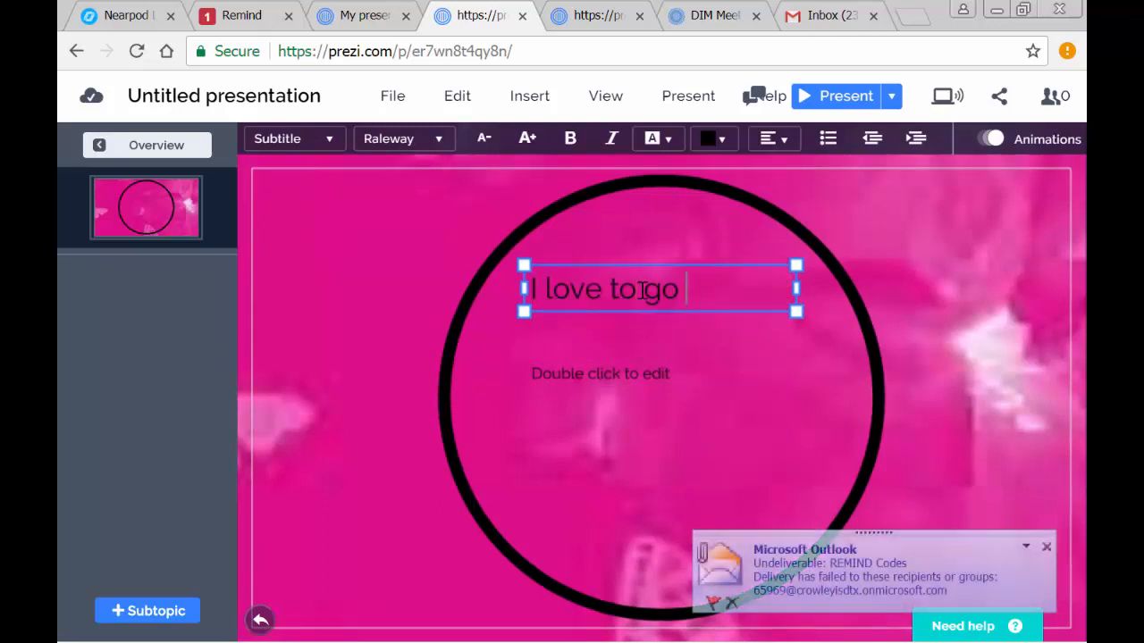
text(to the beach.)
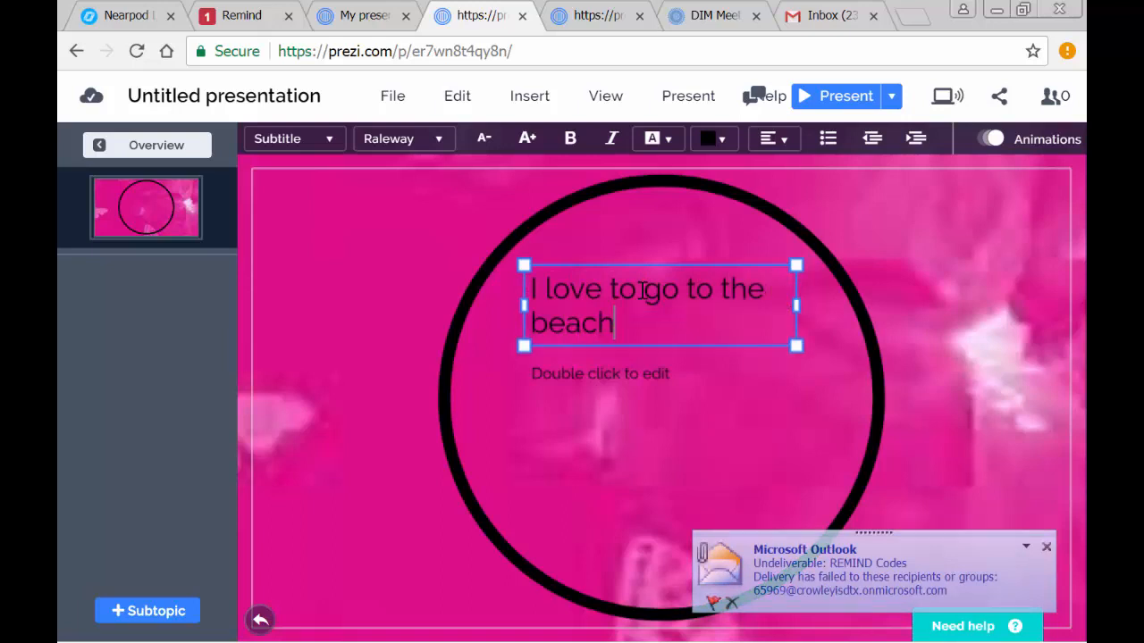
click(675, 371)
key(Escape)
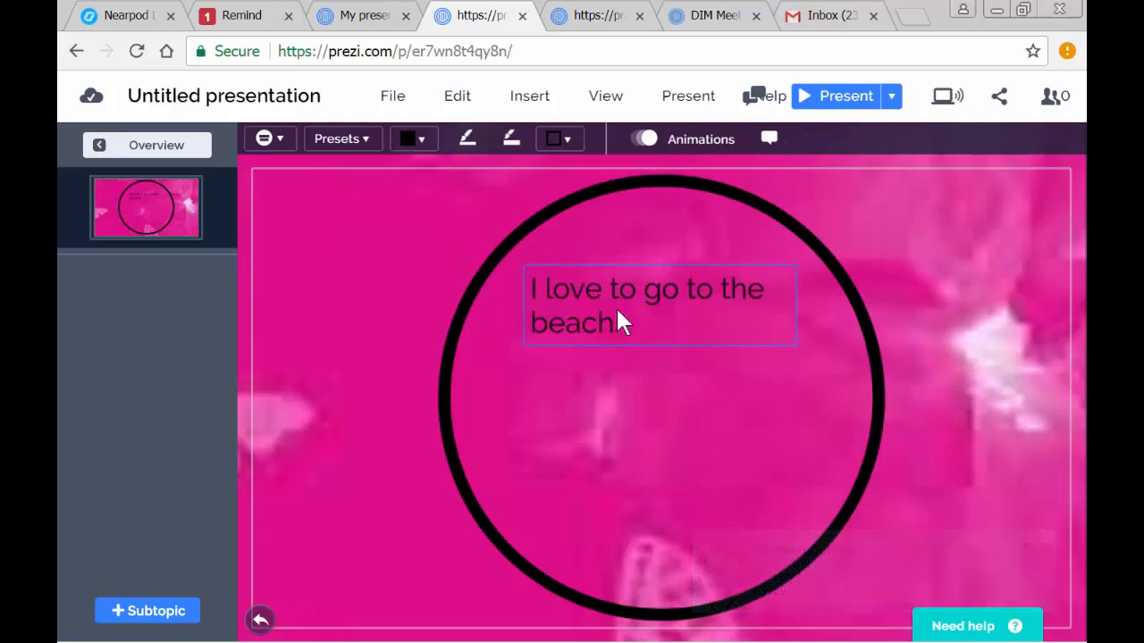
- Set the "I love to go to the beach." heading's text color to the standard white
click(615, 308)
click(621, 323)
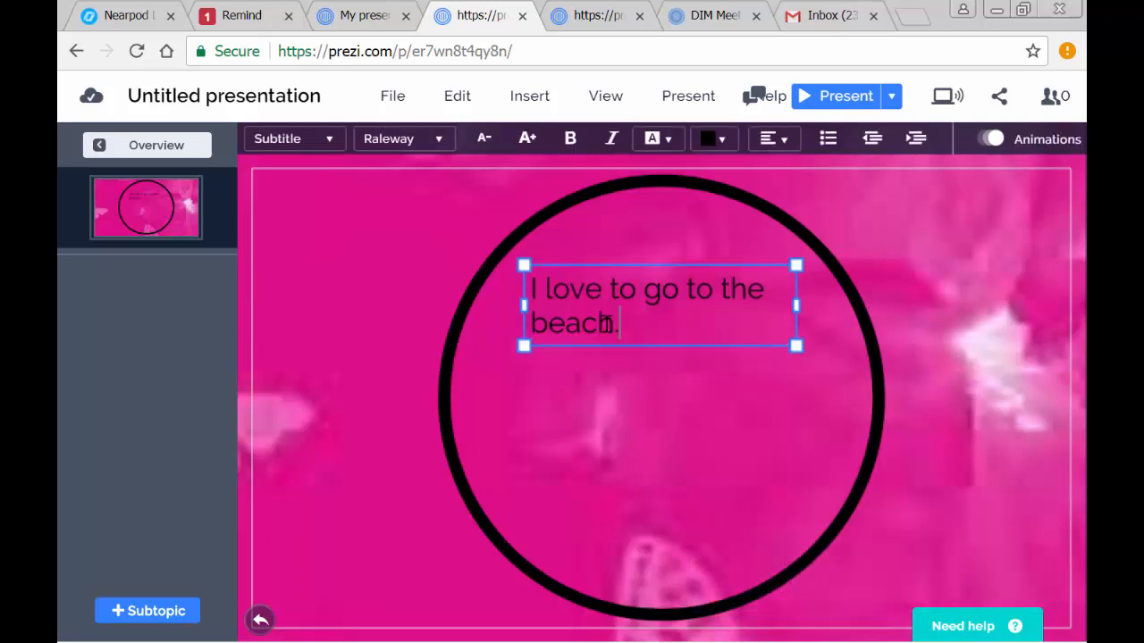
drag(621, 323, 525, 286)
click(726, 134)
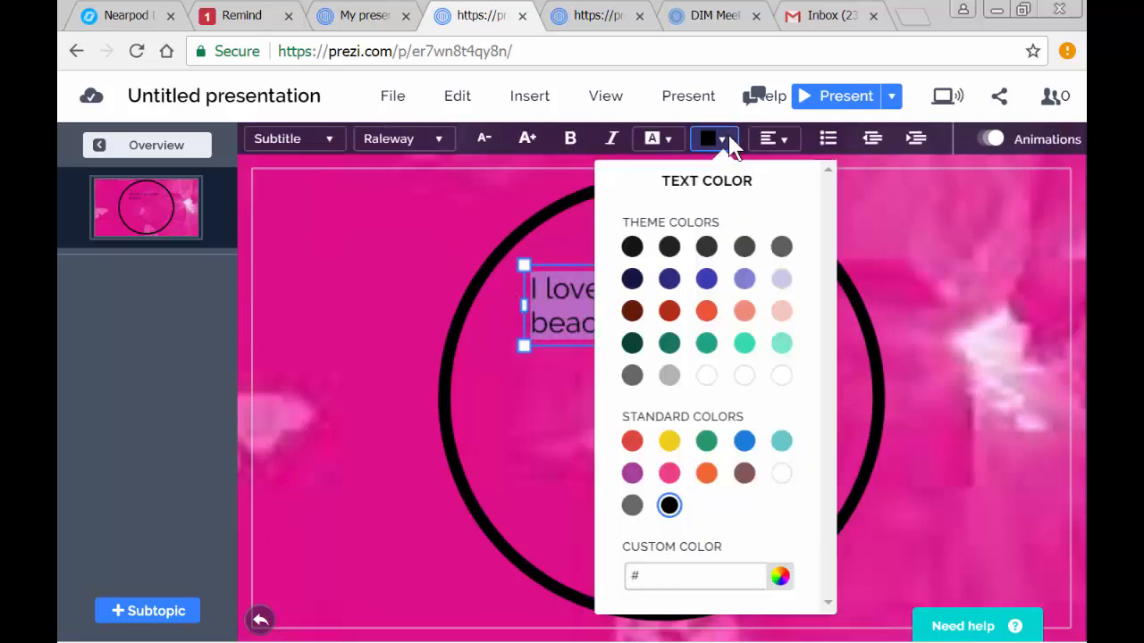
click(781, 472)
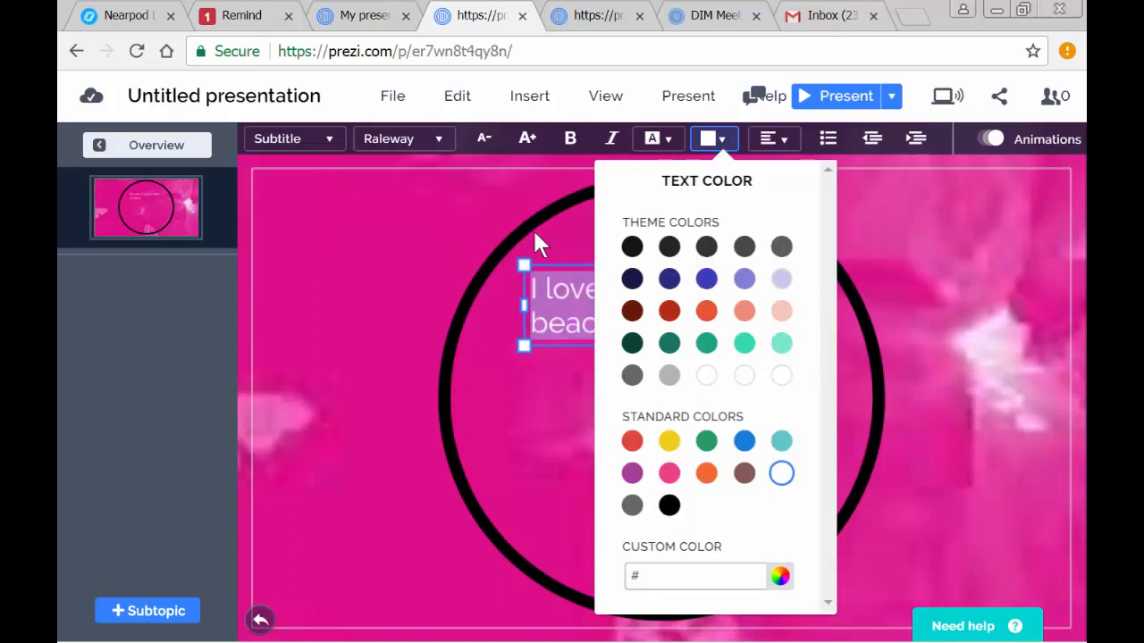
- Enlarge the "I love to go to the beach." heading by two size increments, center its text and deselect it
click(526, 140)
click(526, 140)
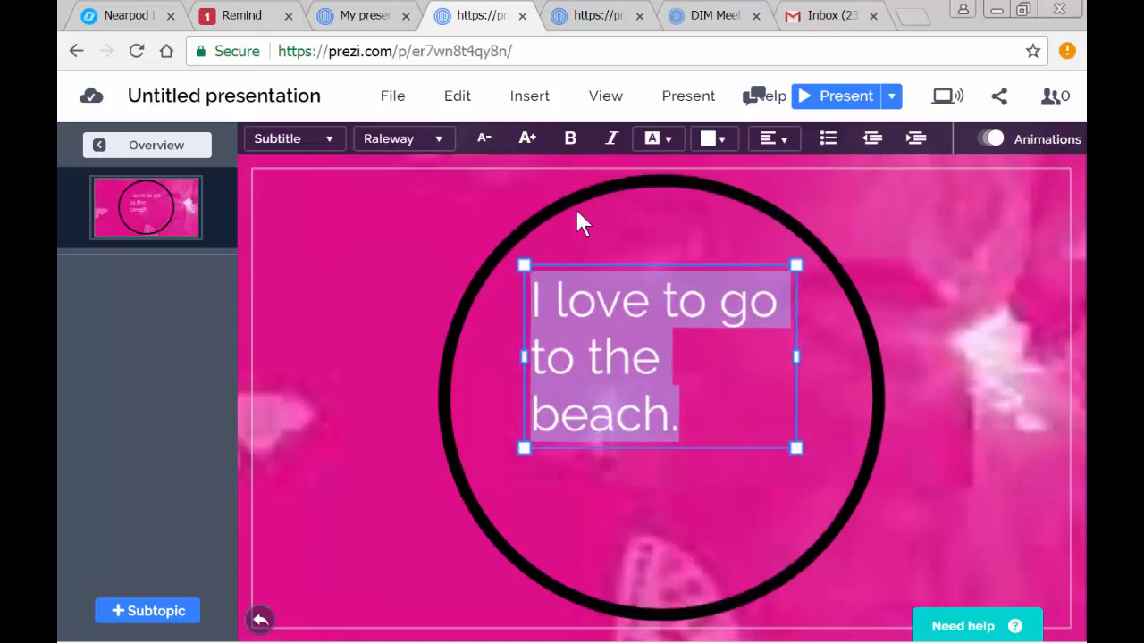
click(786, 139)
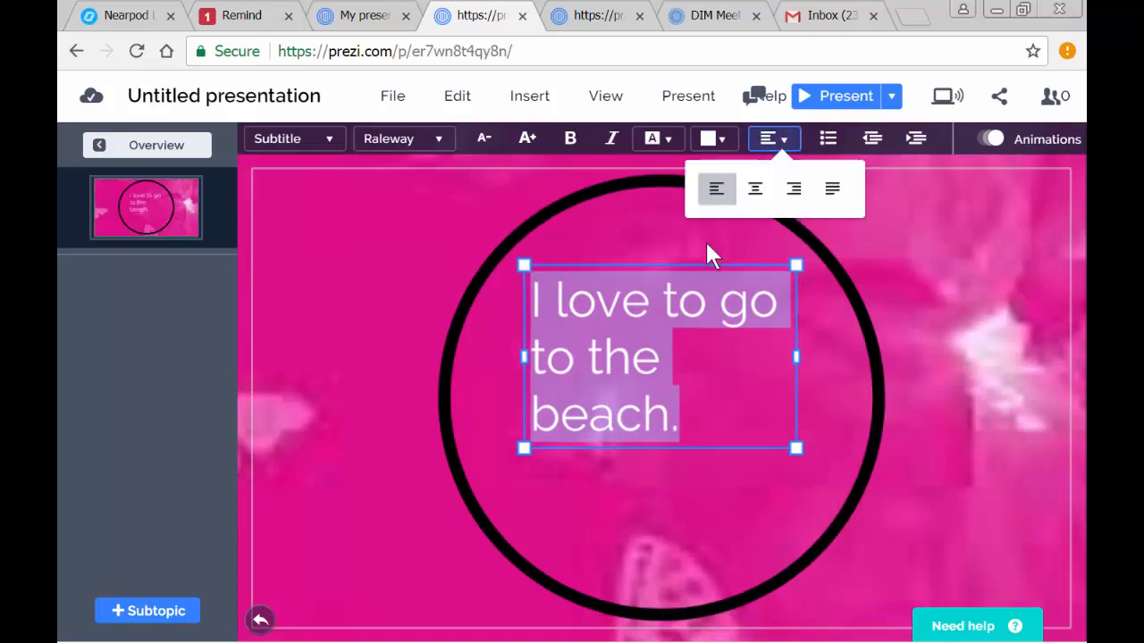
click(756, 189)
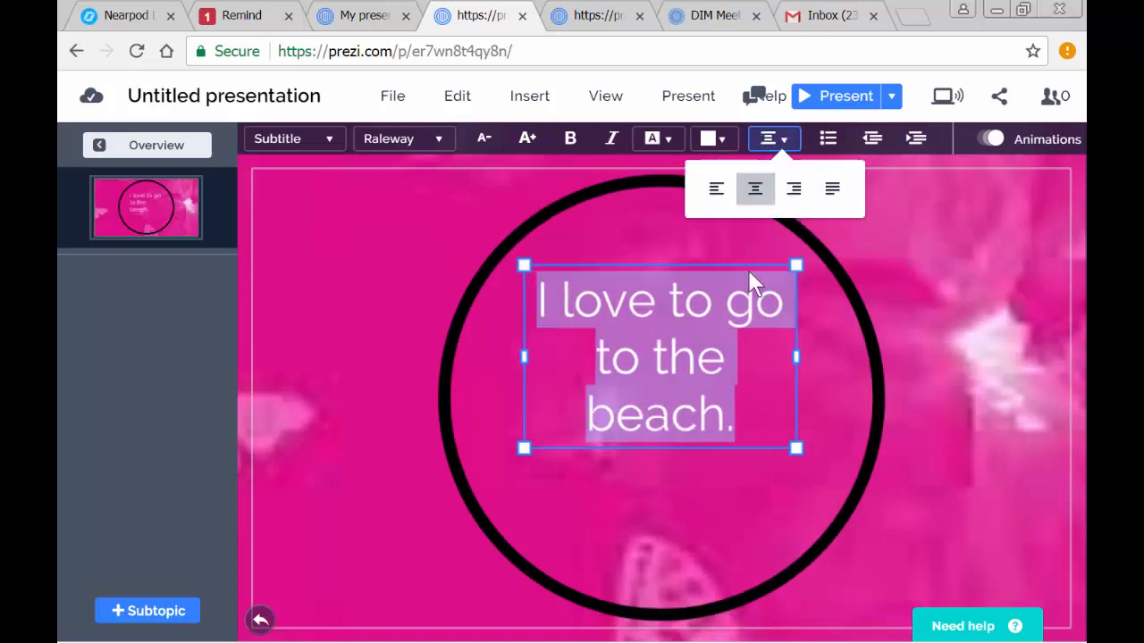
click(686, 509)
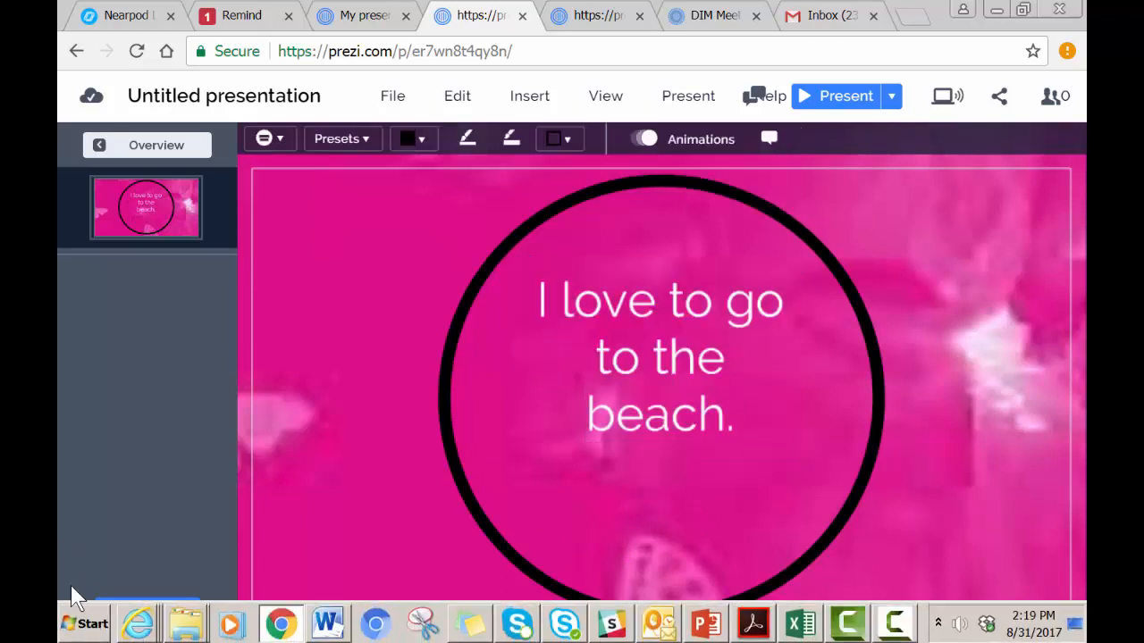
- Add a Planet subtopic to the beach topic, open it and delete both its heading and body placeholder texts
click(116, 613)
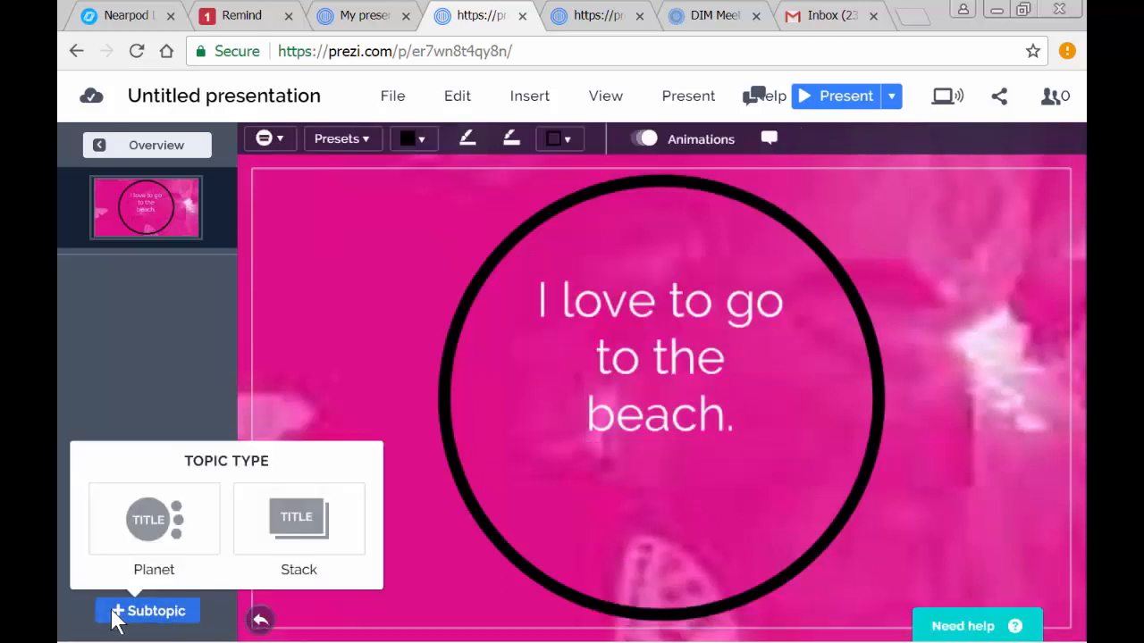
click(163, 519)
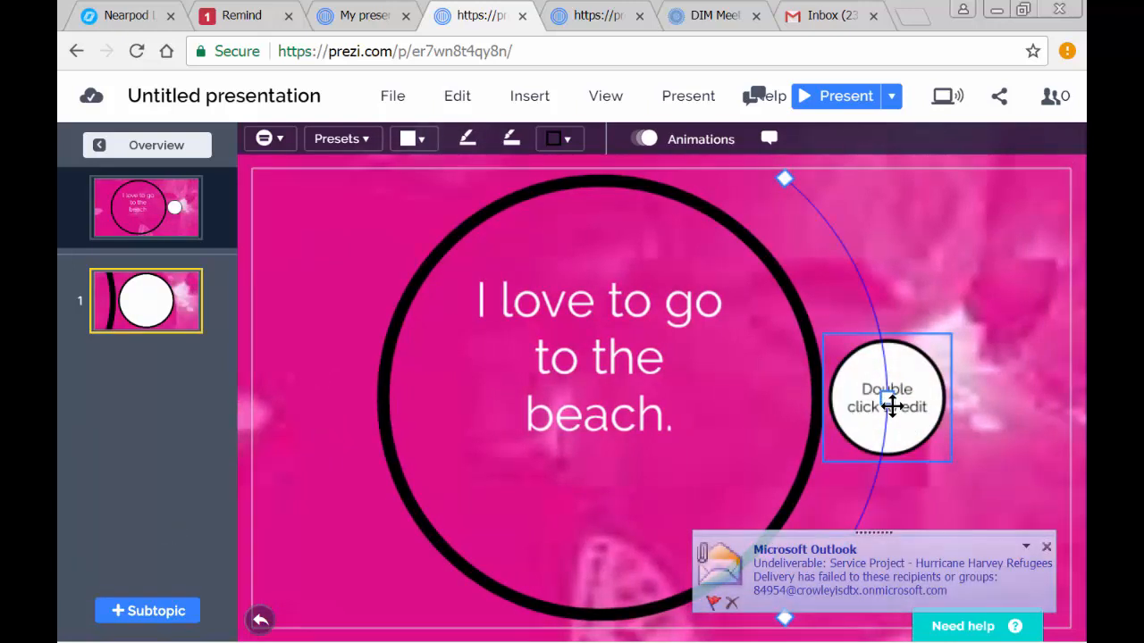
click(920, 387)
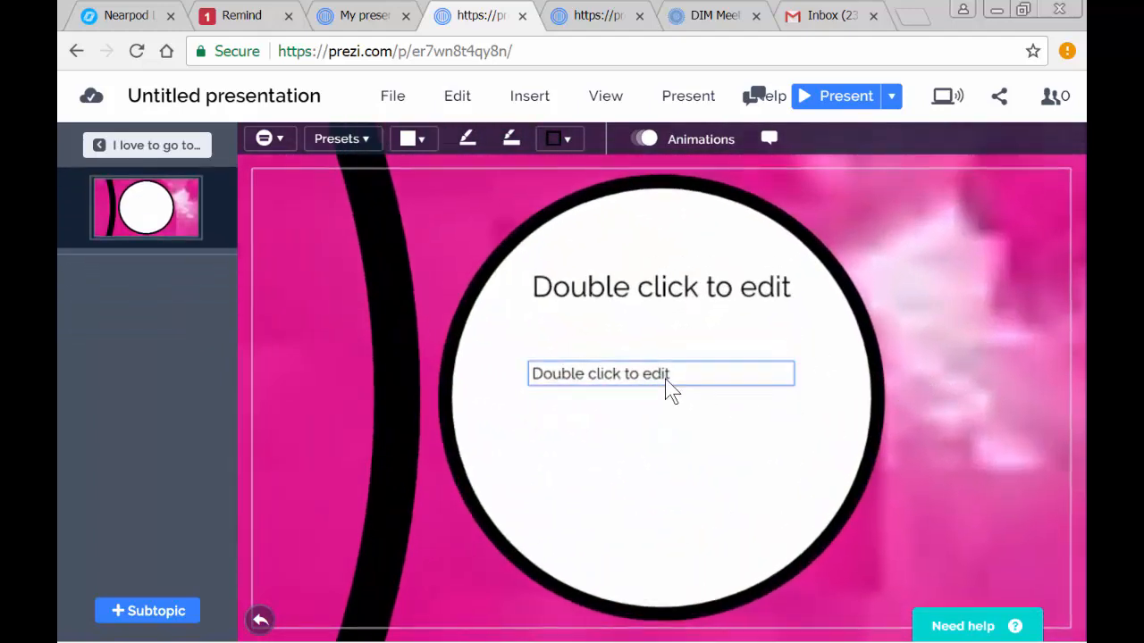
click(667, 379)
key(Delete)
click(683, 302)
key(Delete)
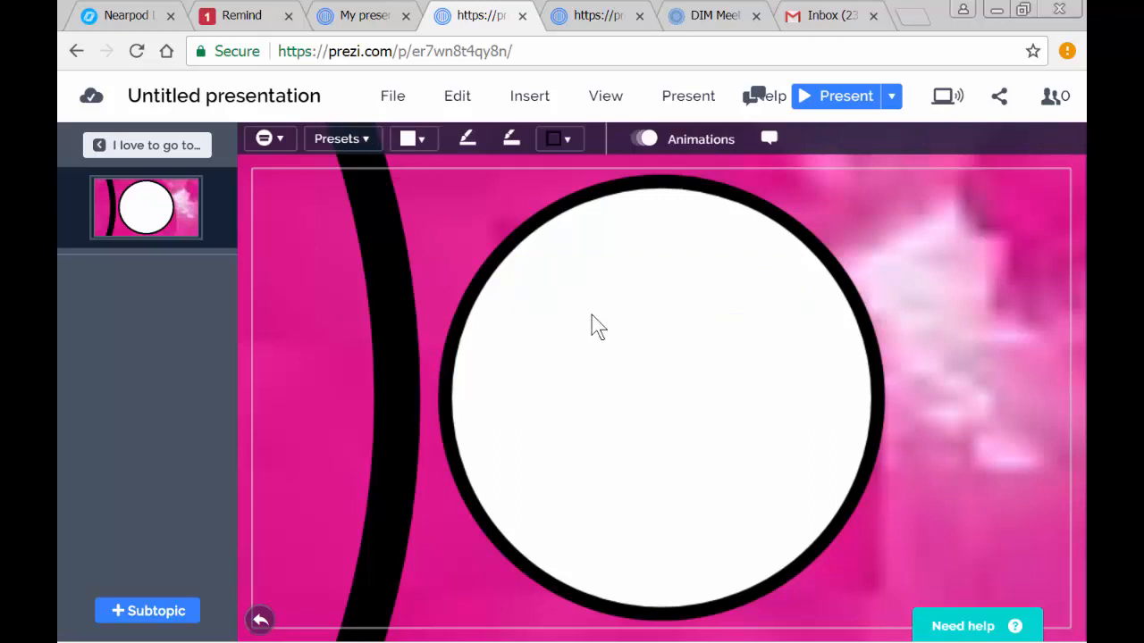
click(533, 104)
click(482, 202)
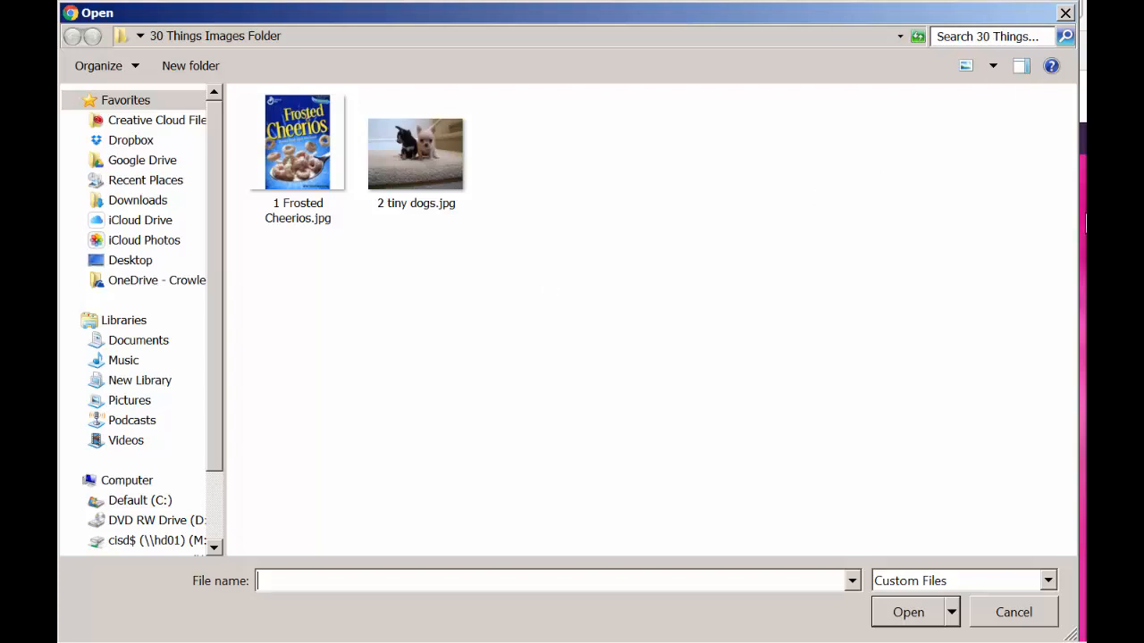
click(1013, 612)
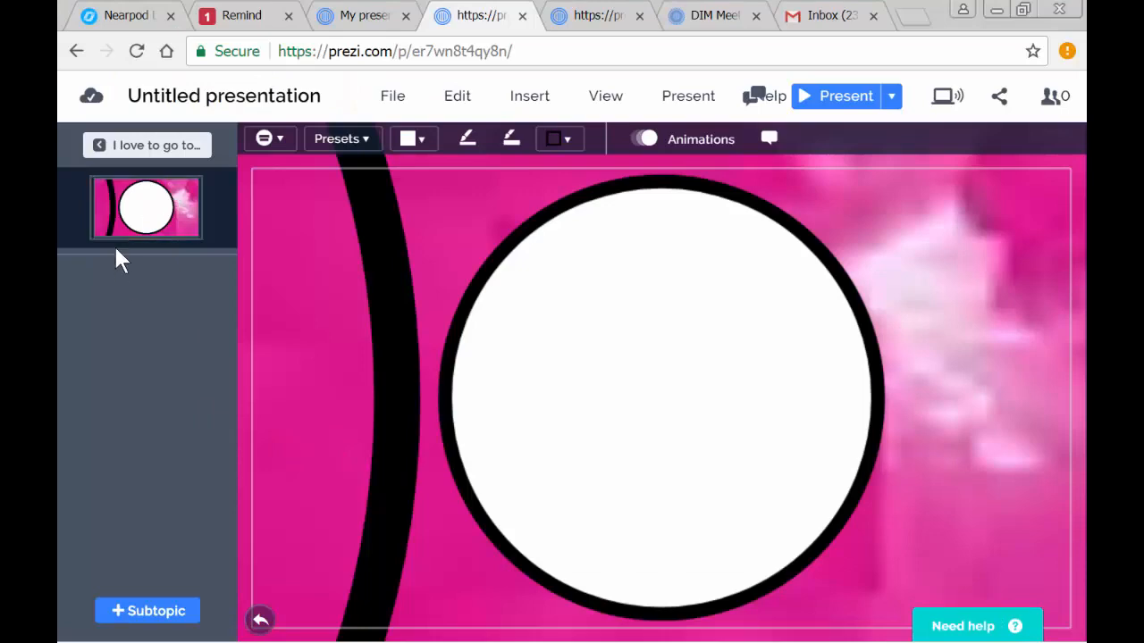
- Return to the overview, play the presentation through to its end, open the beach topic from the closing overview and exit the show
click(132, 147)
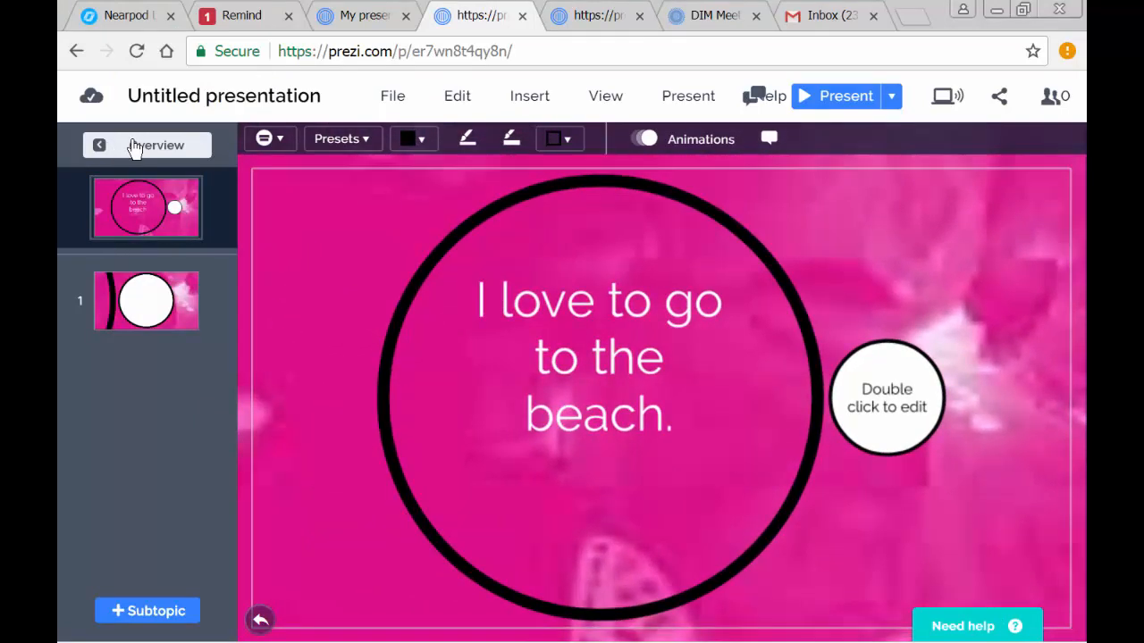
click(132, 146)
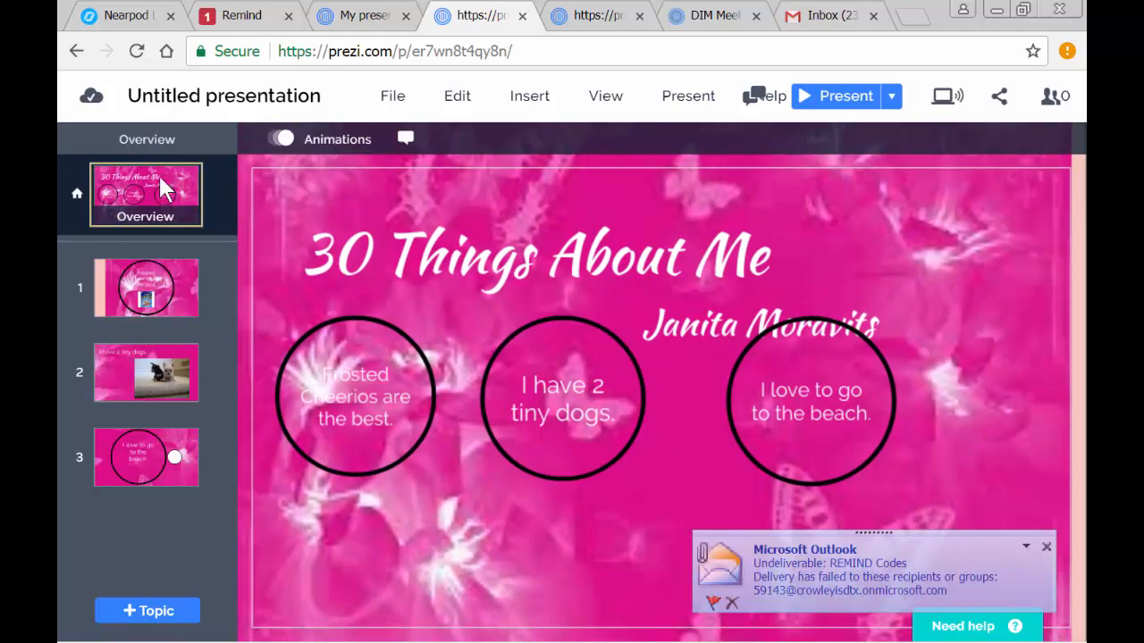
click(811, 96)
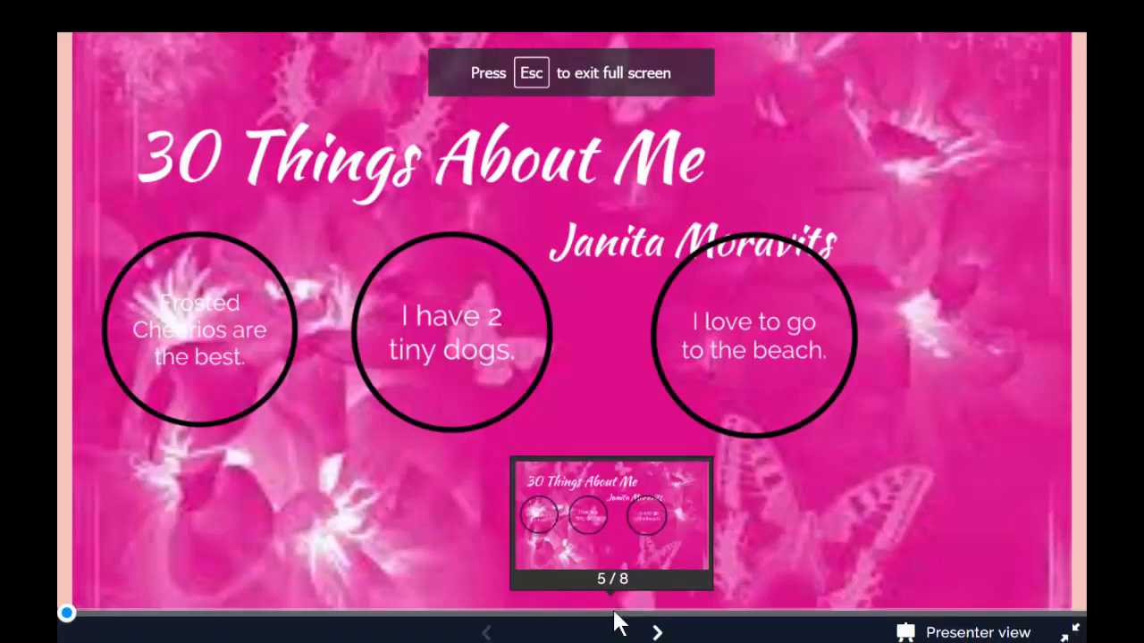
click(657, 628)
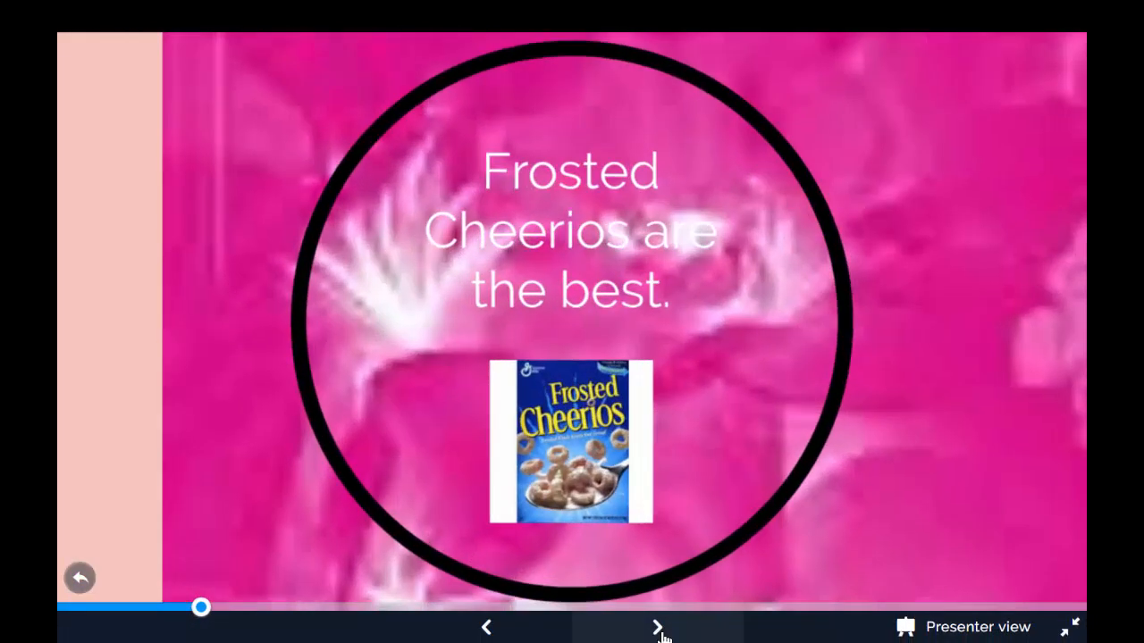
click(659, 629)
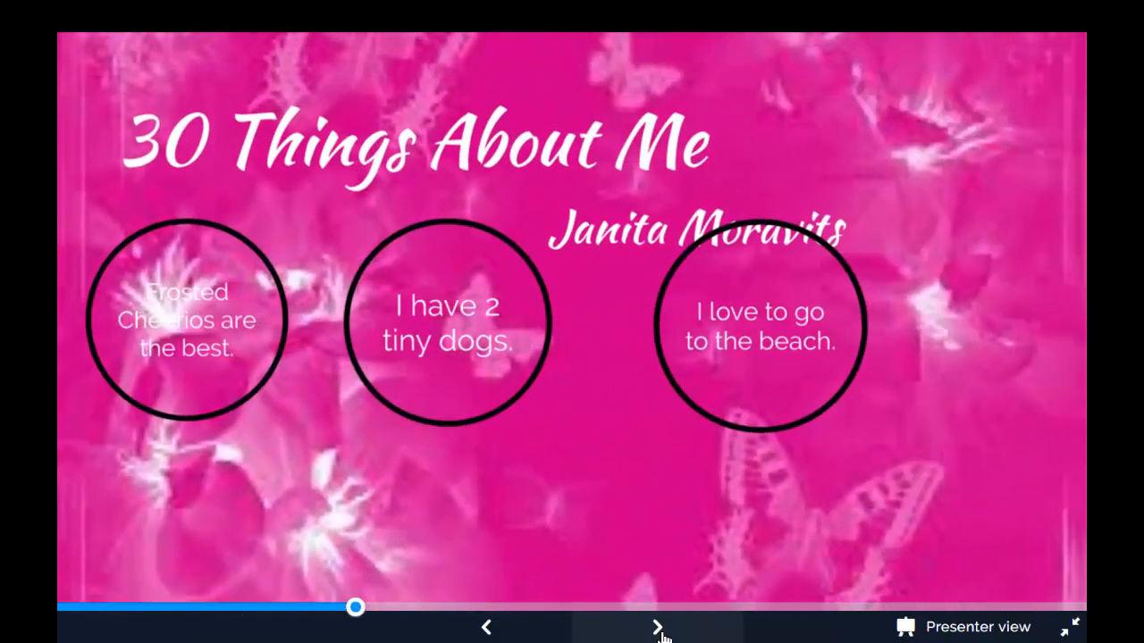
click(659, 629)
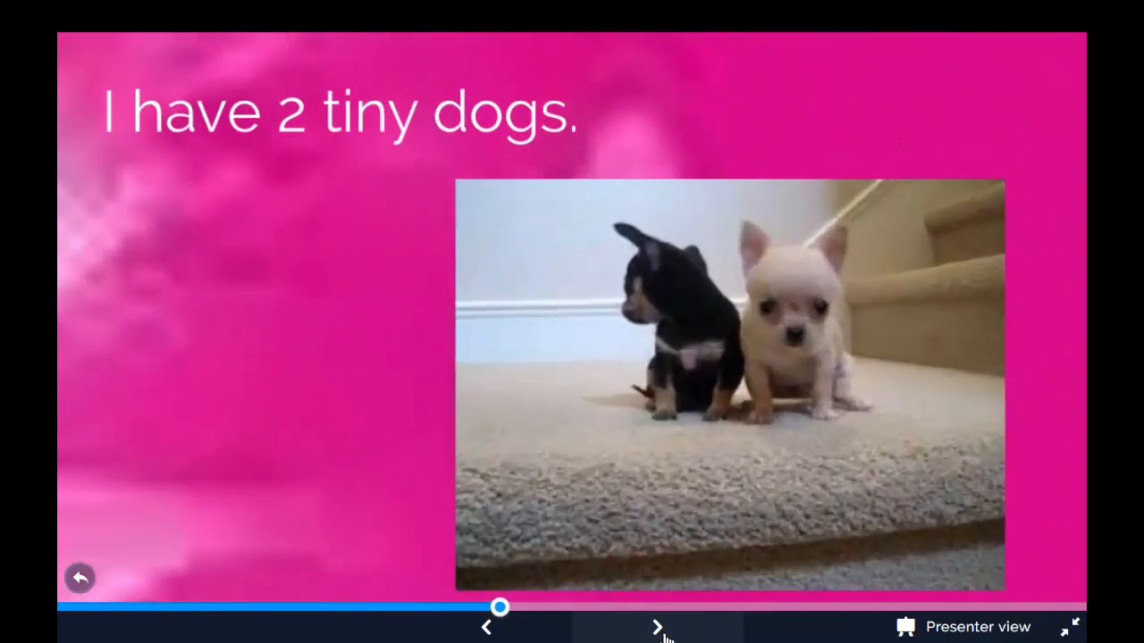
click(662, 630)
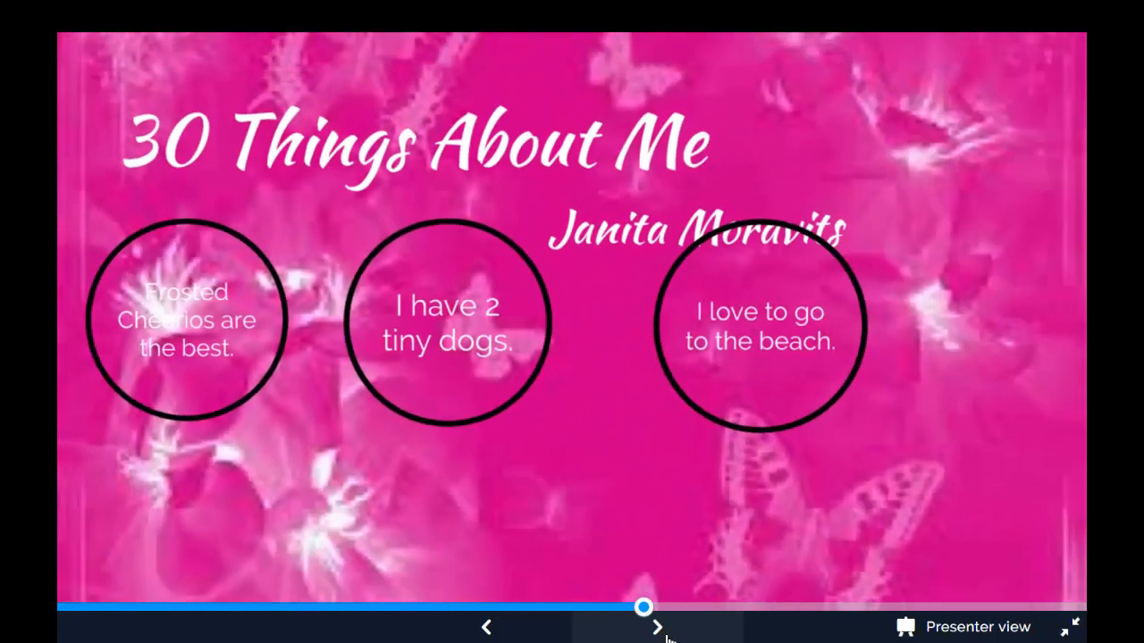
click(662, 631)
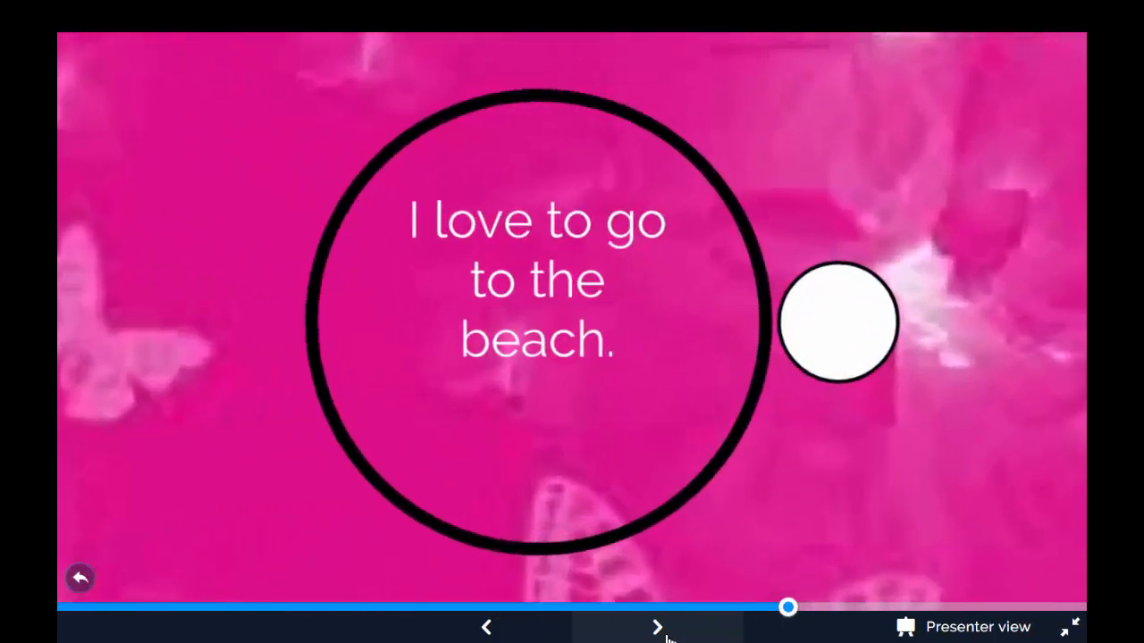
click(662, 630)
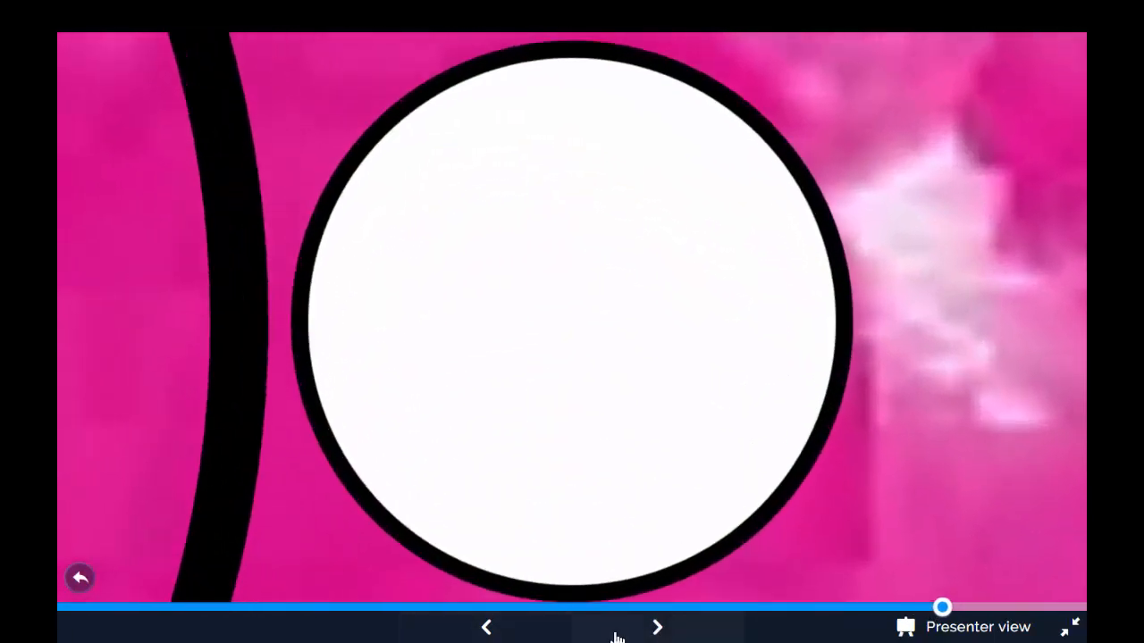
click(656, 629)
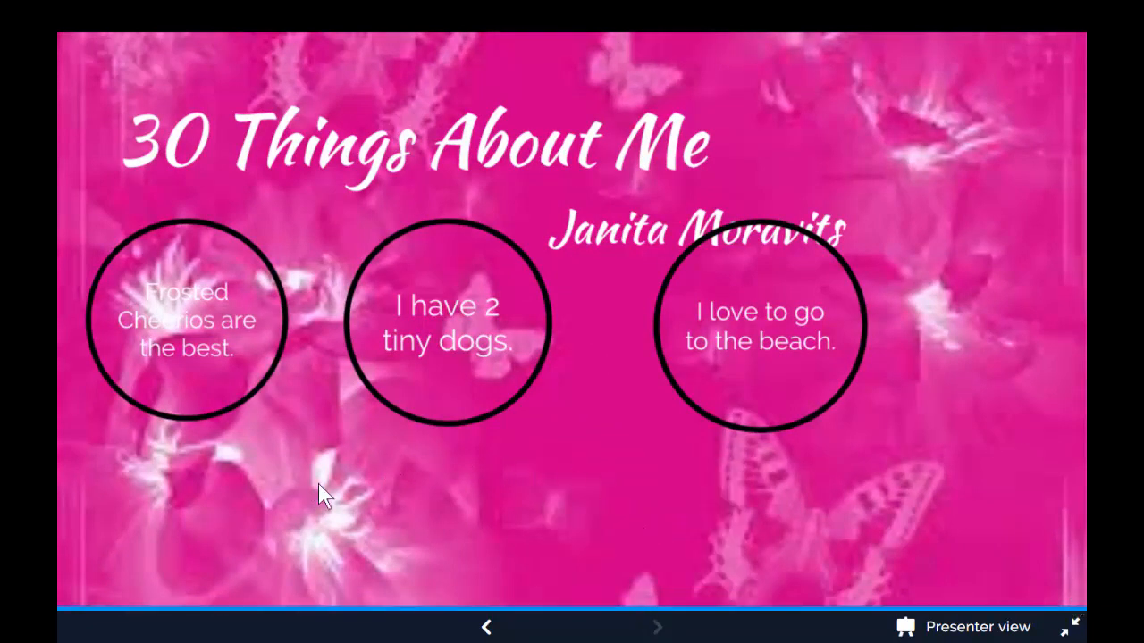
click(737, 320)
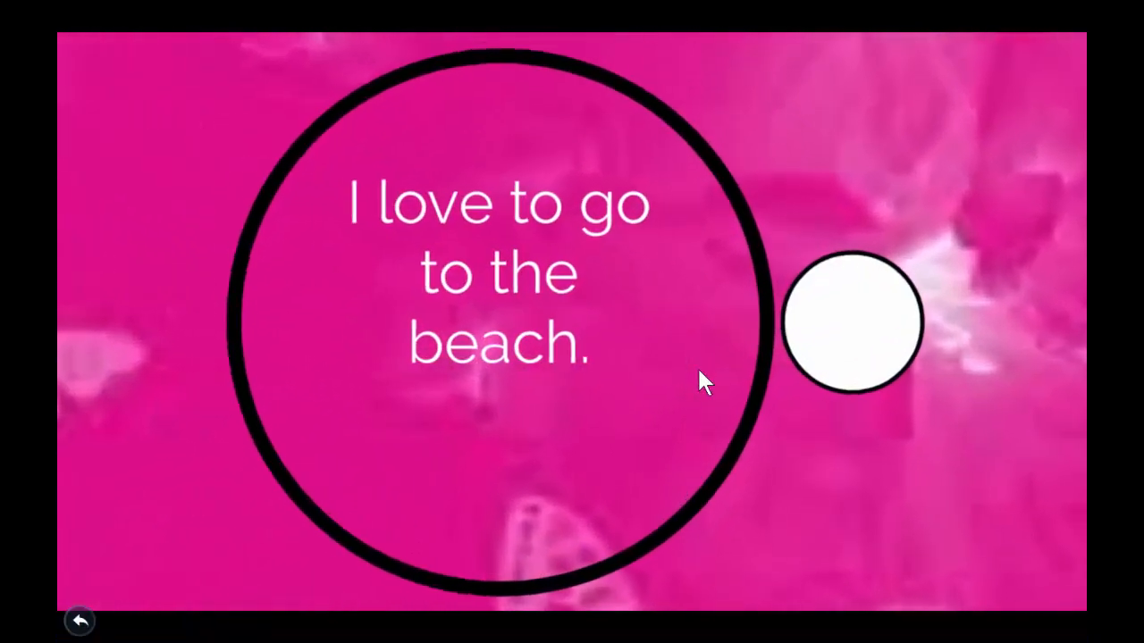
key(Escape)
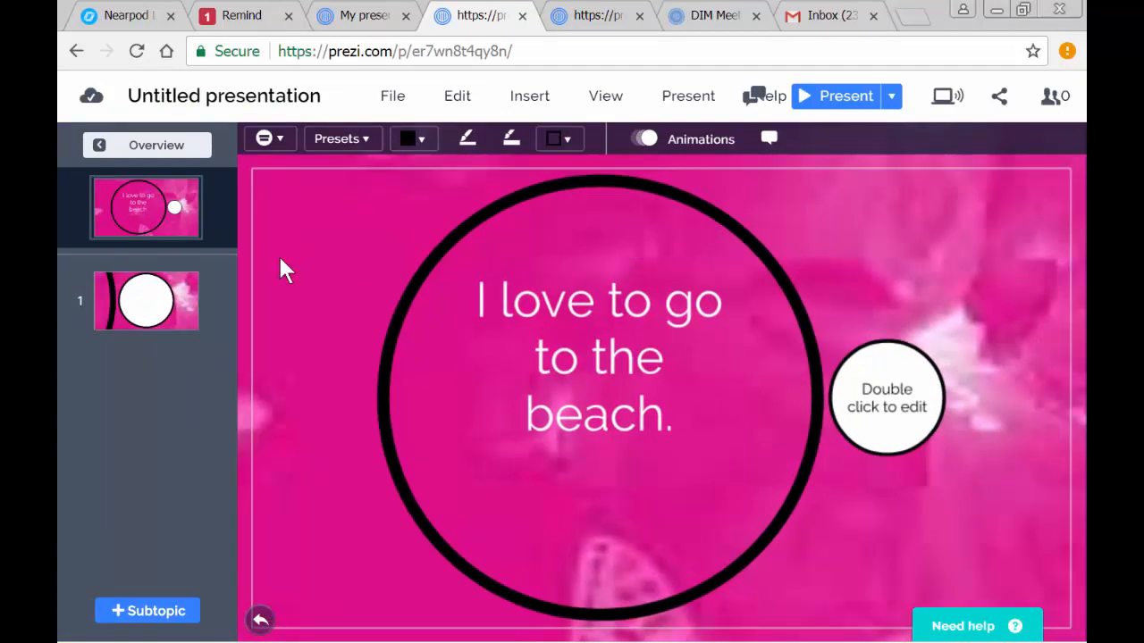
- On the overview, move the beach topic closer to the dogs topic and raise the author name to just below the title
click(177, 150)
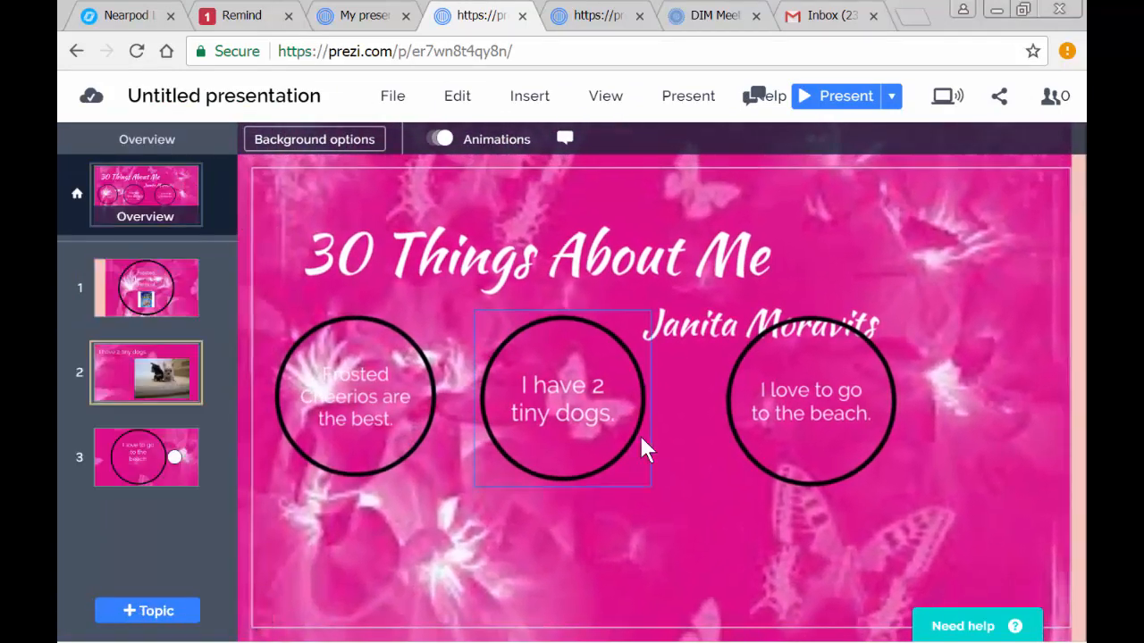
drag(809, 403, 762, 404)
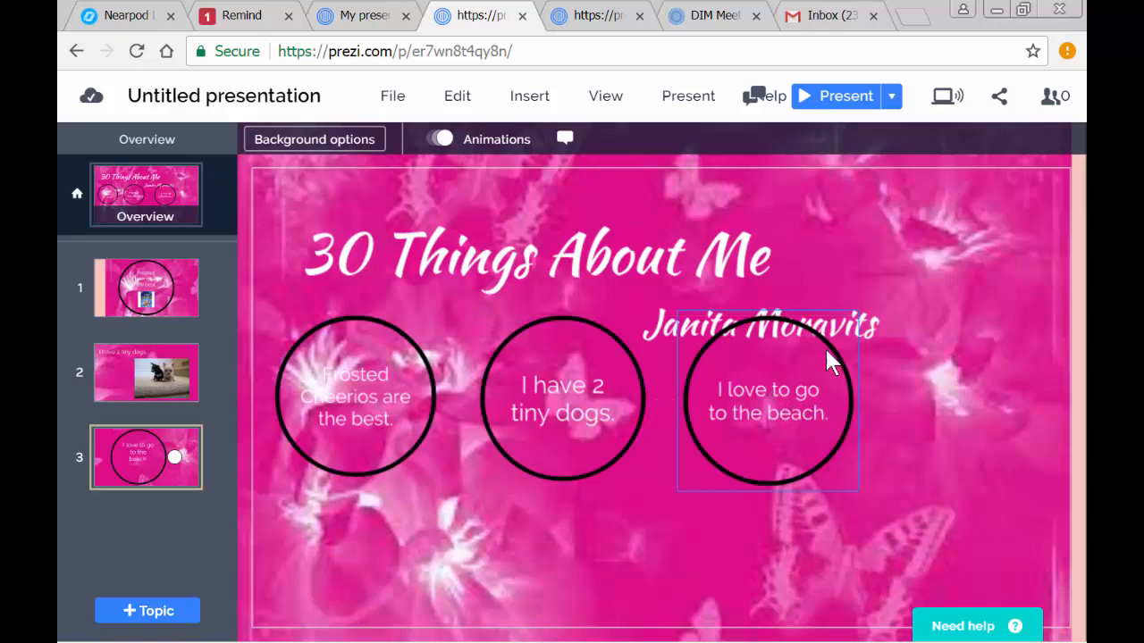
click(861, 314)
drag(852, 283, 870, 253)
click(927, 440)
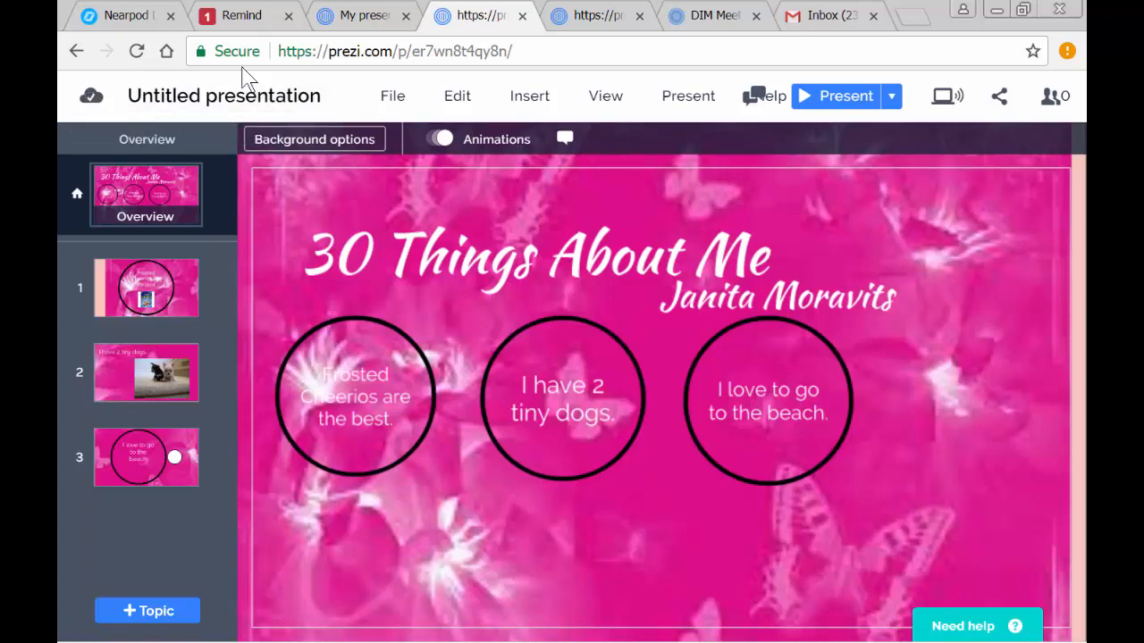
- Rename the presentation as "30 Things" and save it
click(282, 99)
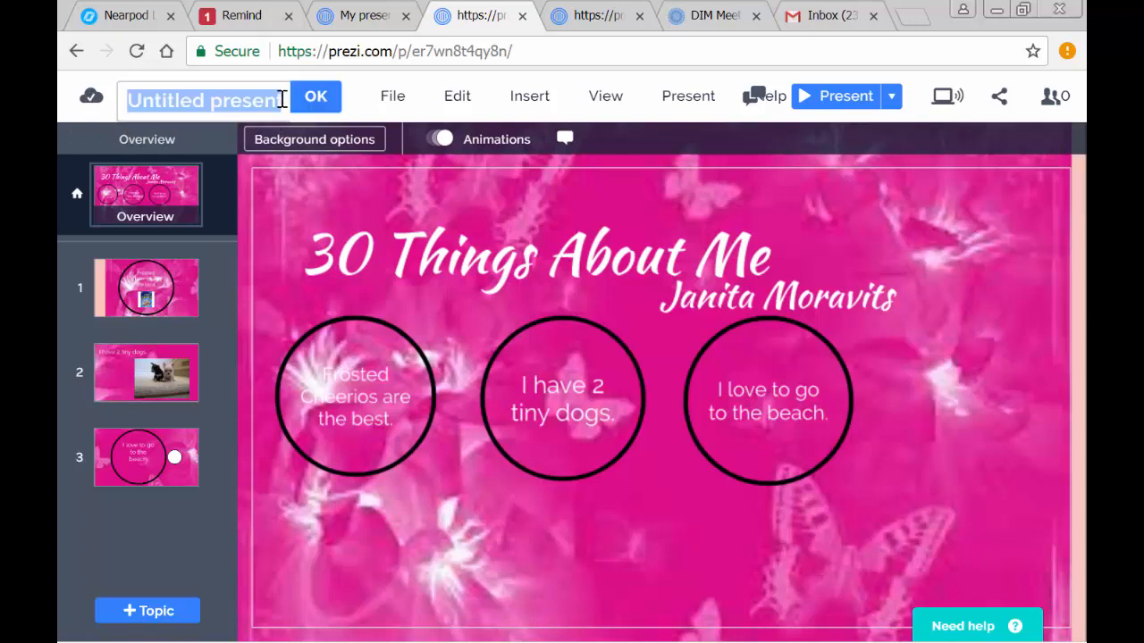
text(30 Things)
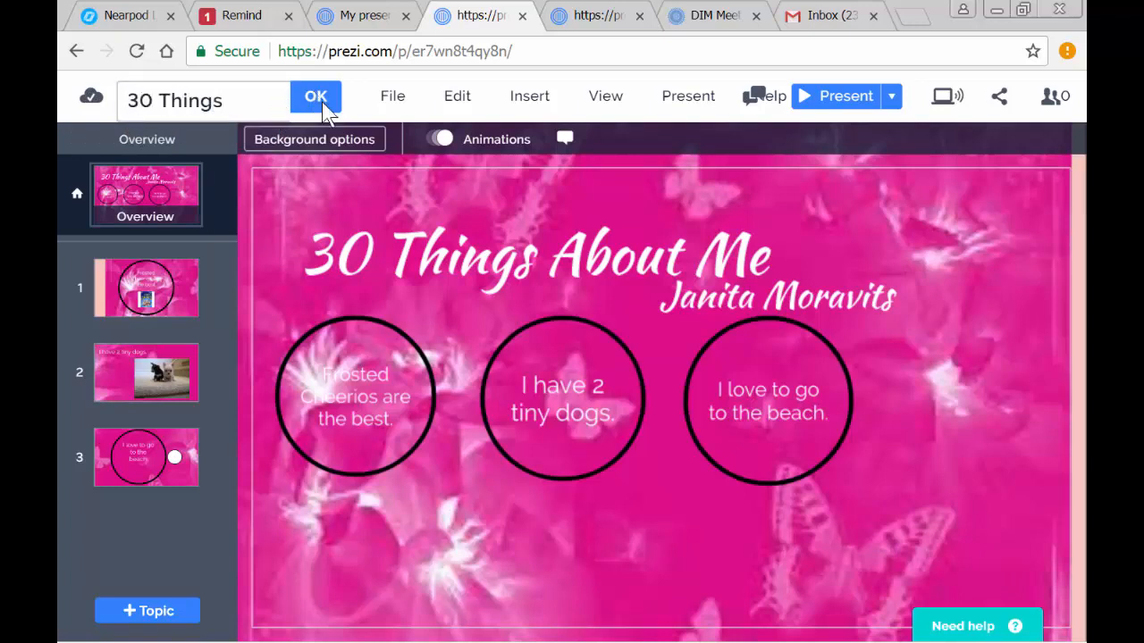
click(324, 104)
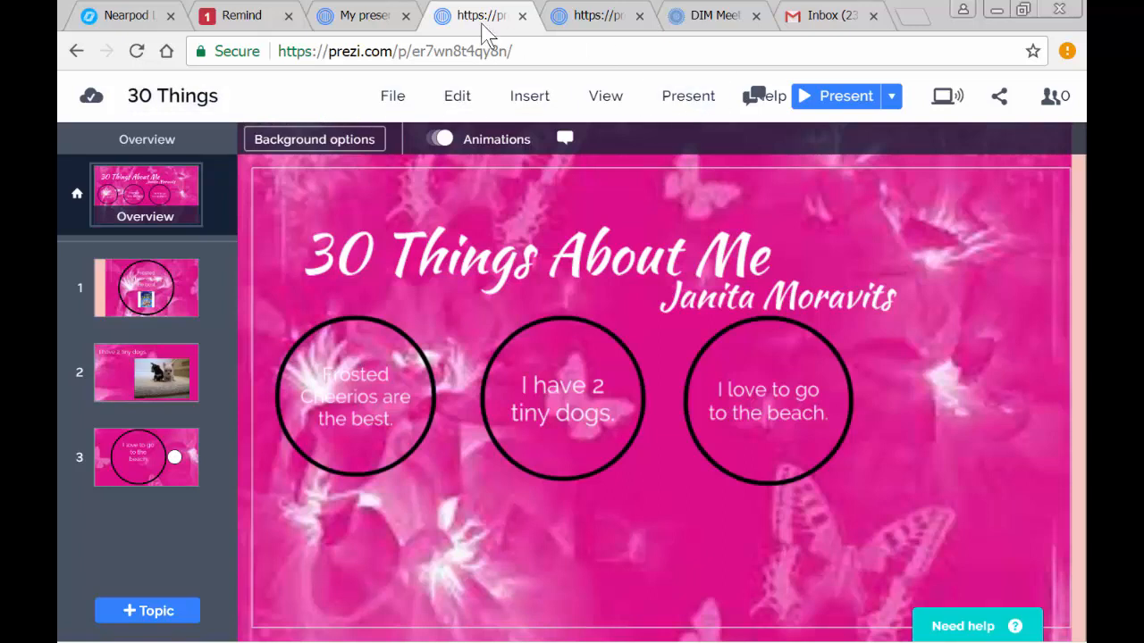
click(394, 101)
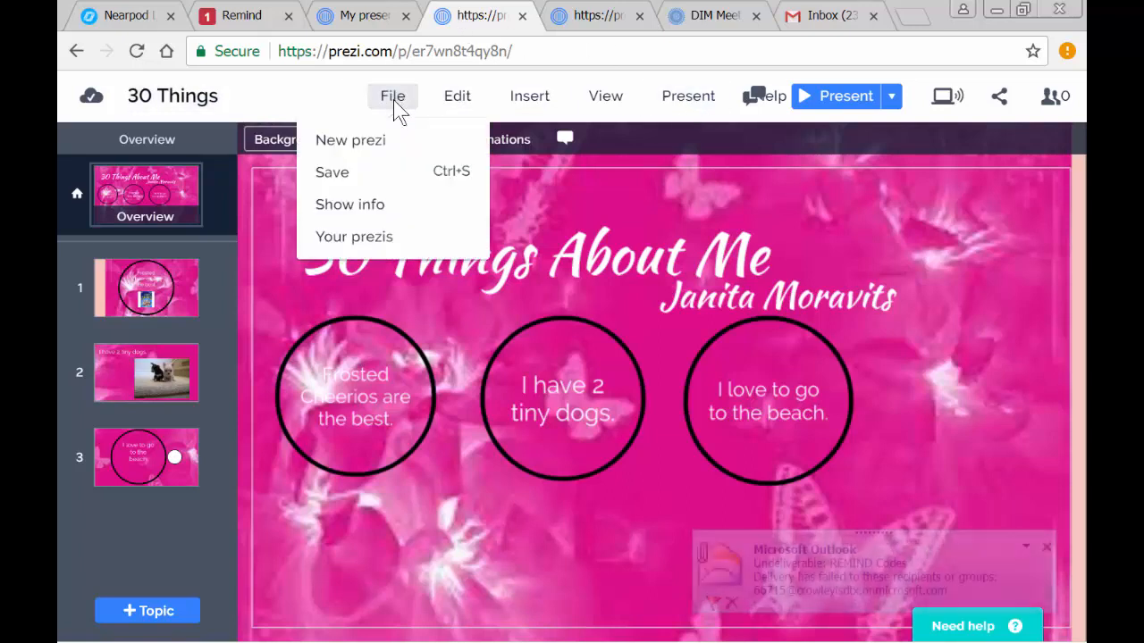
click(347, 179)
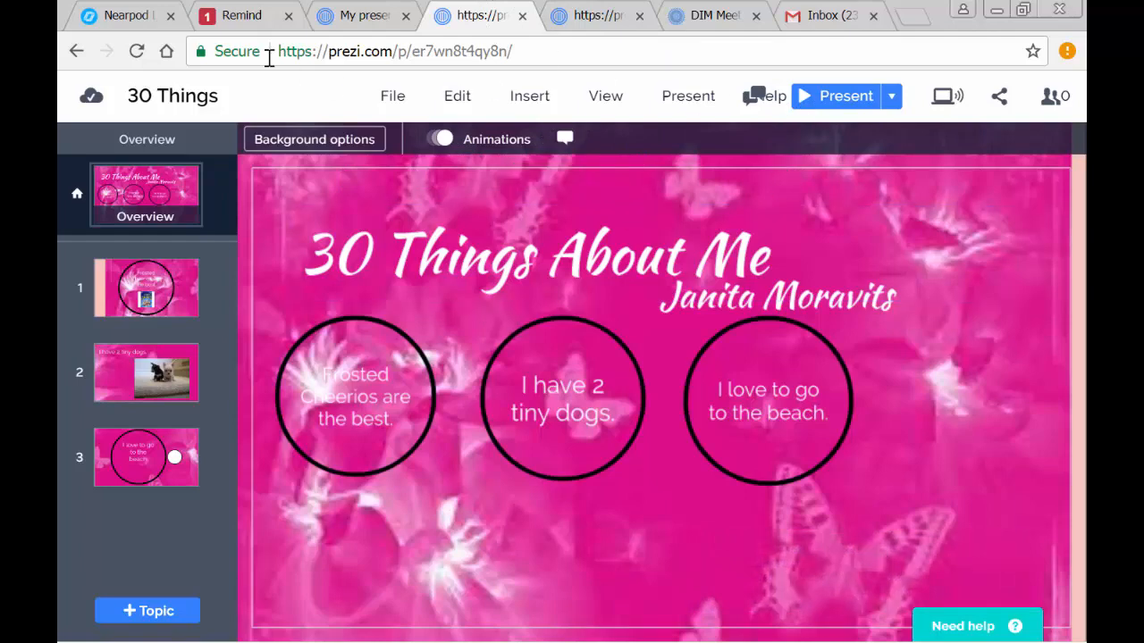
click(711, 237)
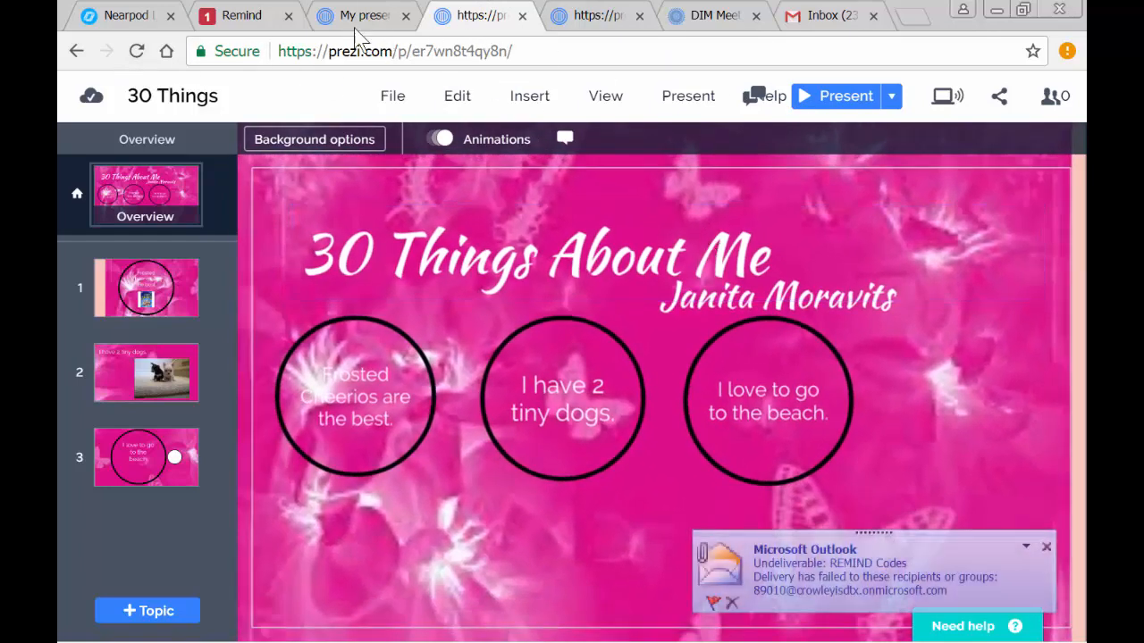
- Switch to the presentations dashboard, refresh it and look over the listed presentations for "30 Things"
click(349, 16)
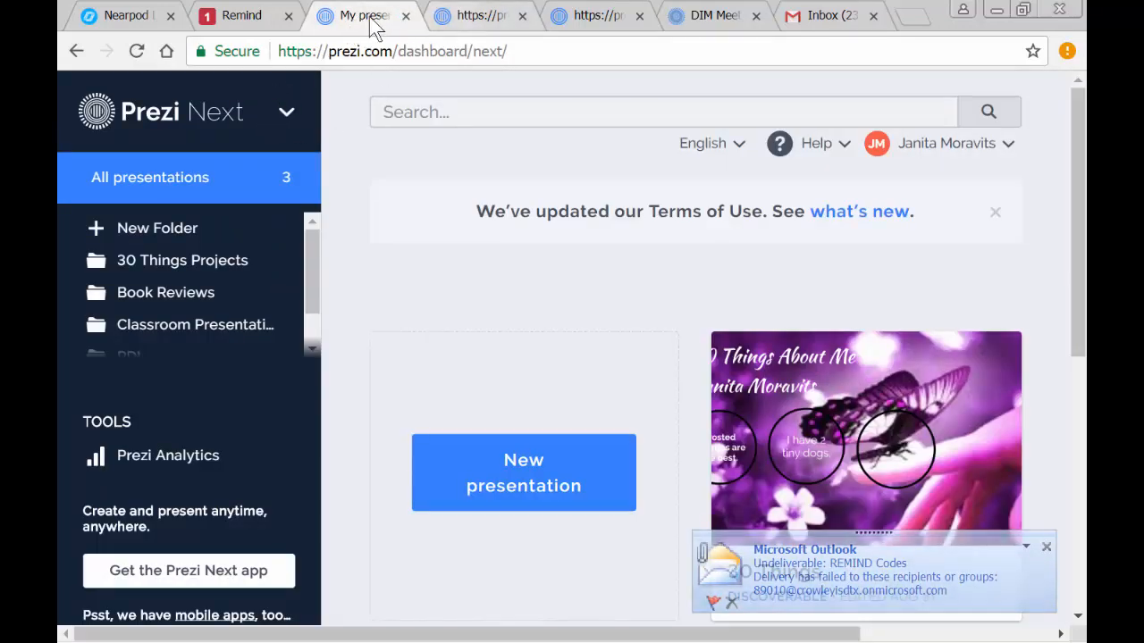
click(136, 52)
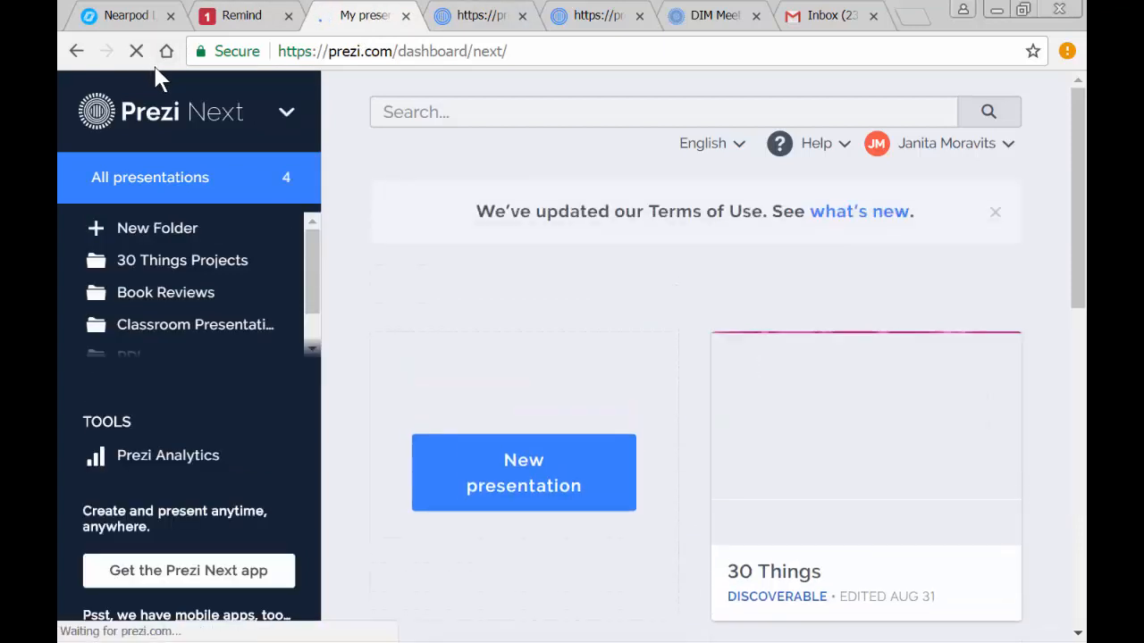
mouse_move(964, 369)
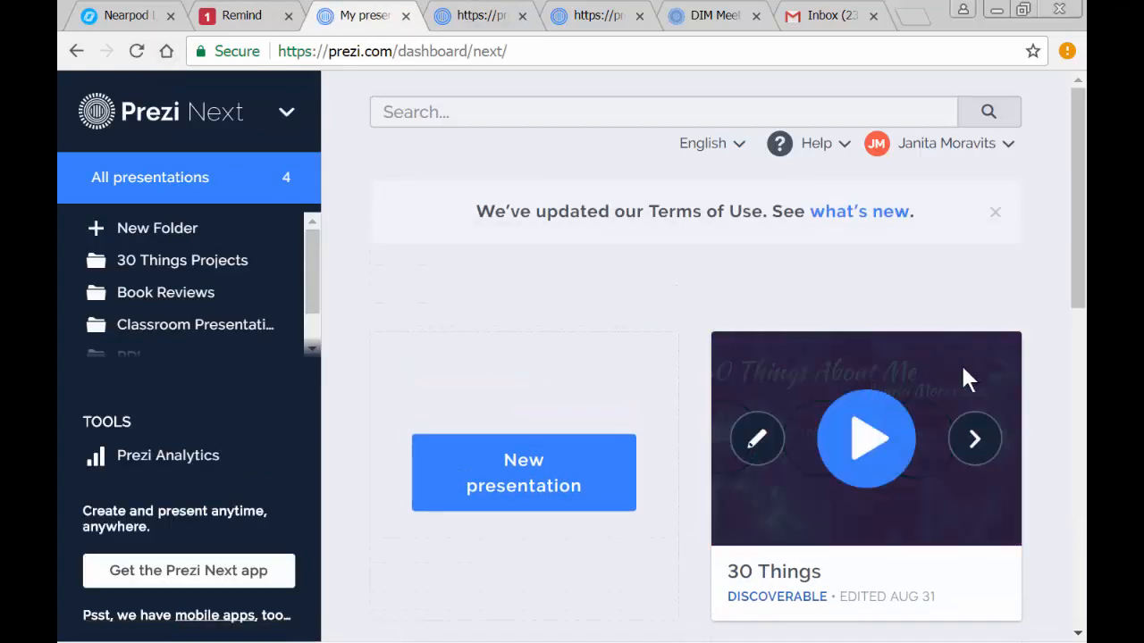
scroll(924, 536, down, 3)
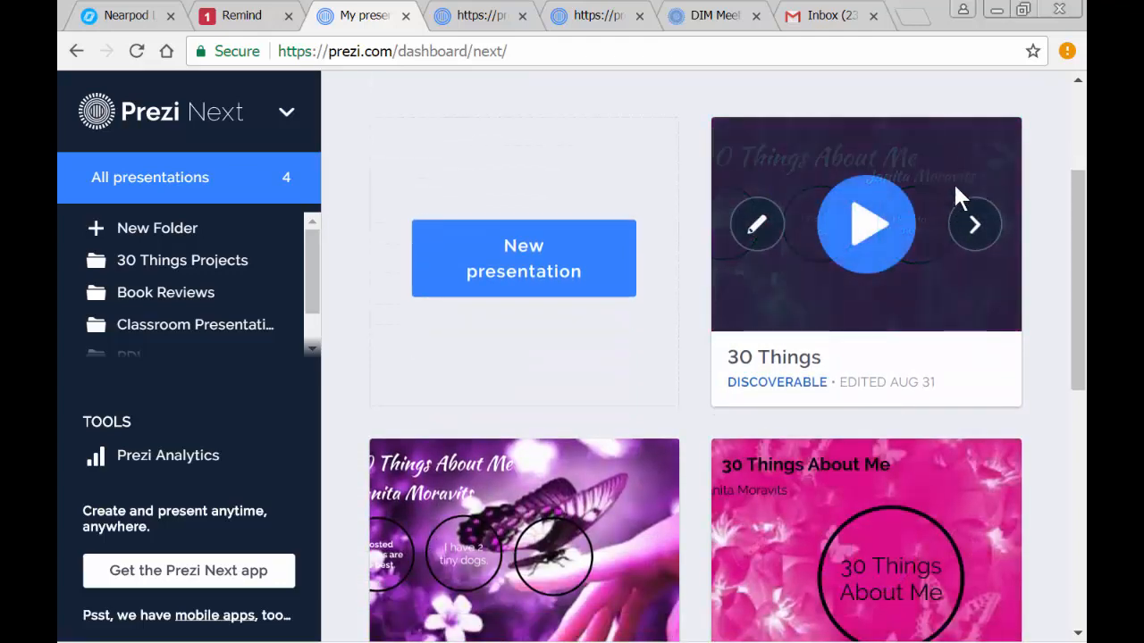
- Open the details of the "30 Things" presentation and create a new view link recorded under the name "Class Assignment"
click(963, 146)
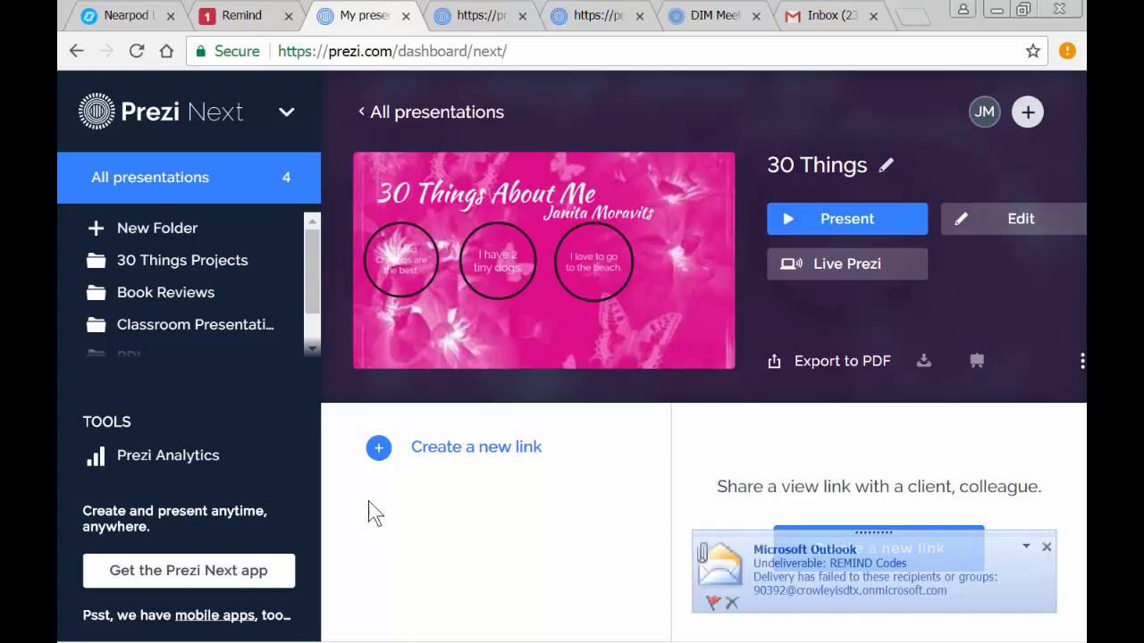
click(379, 450)
scroll(469, 435, down, 2)
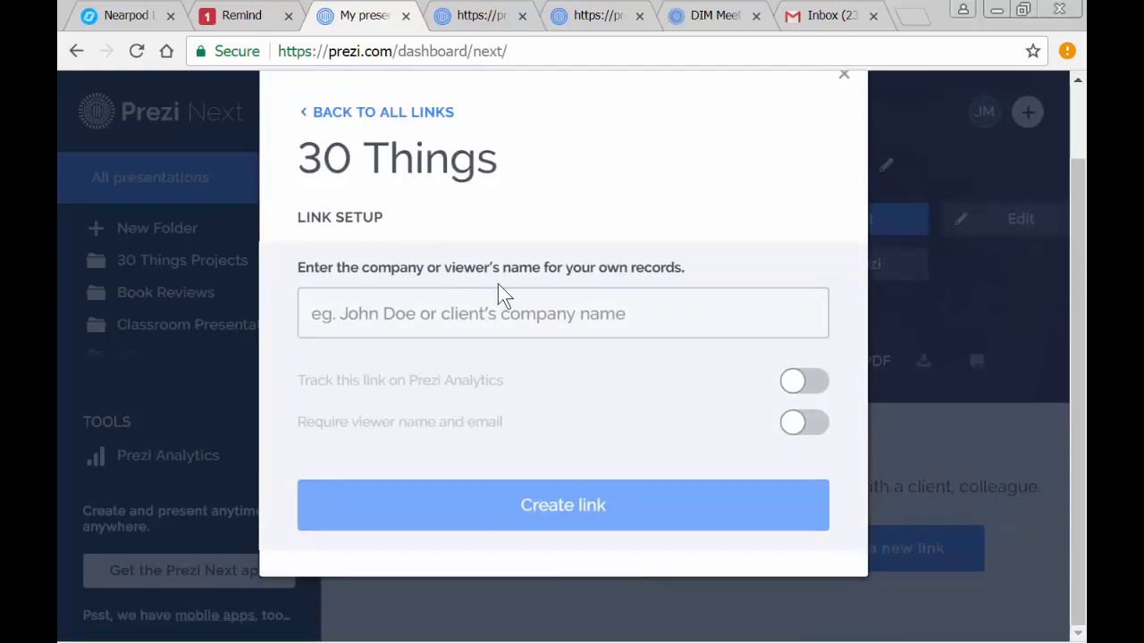
click(810, 416)
click(516, 305)
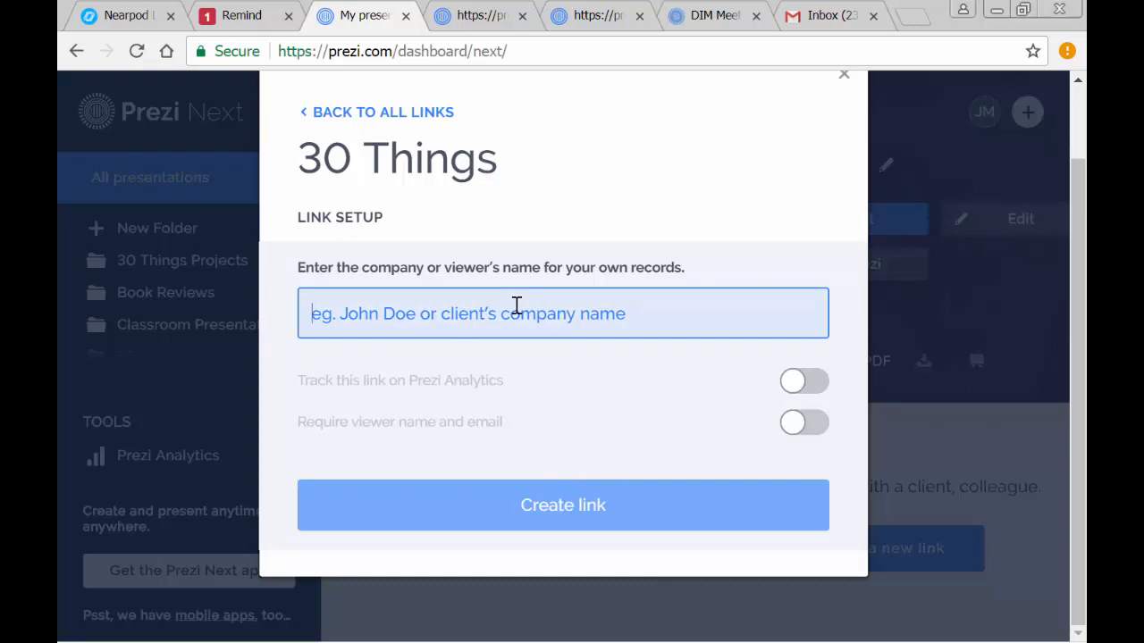
text(Cla)
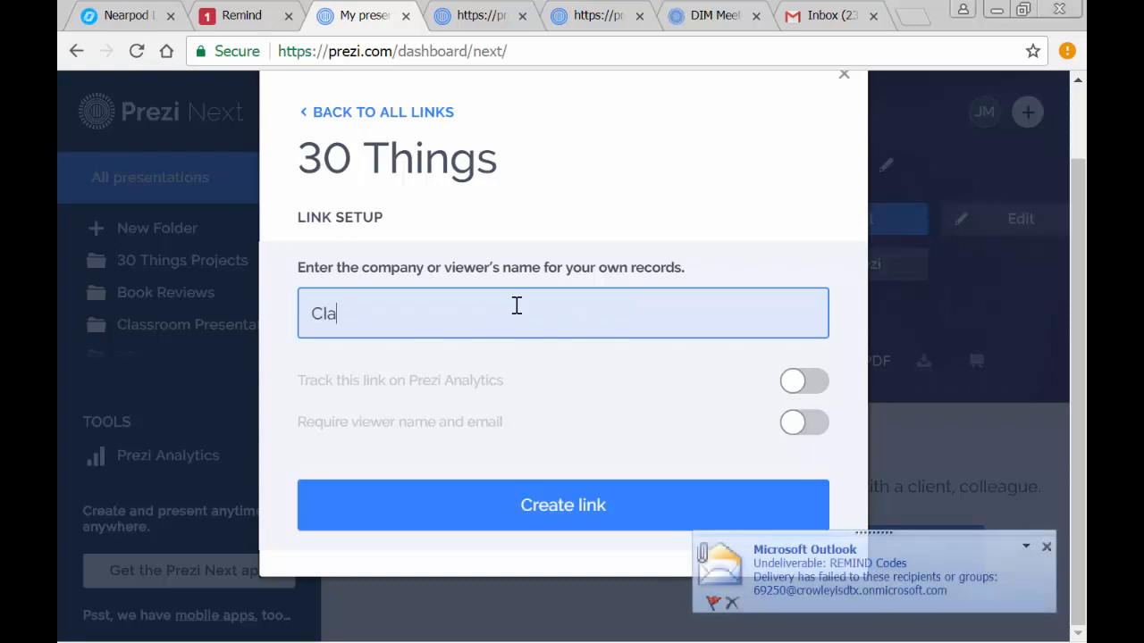
text(ss Assignment)
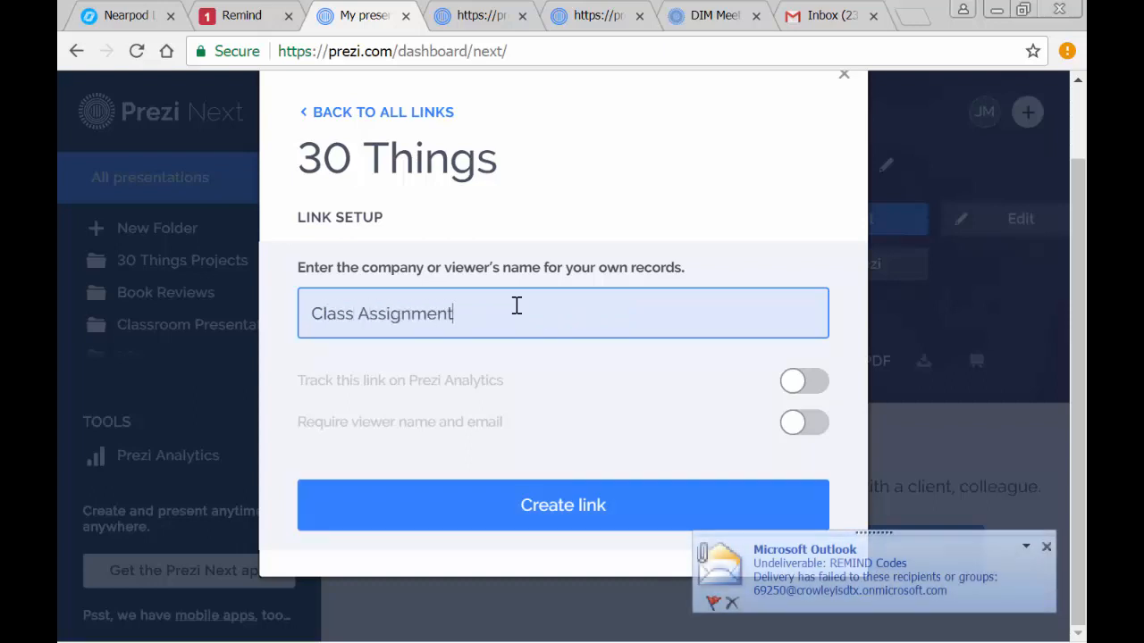
click(522, 525)
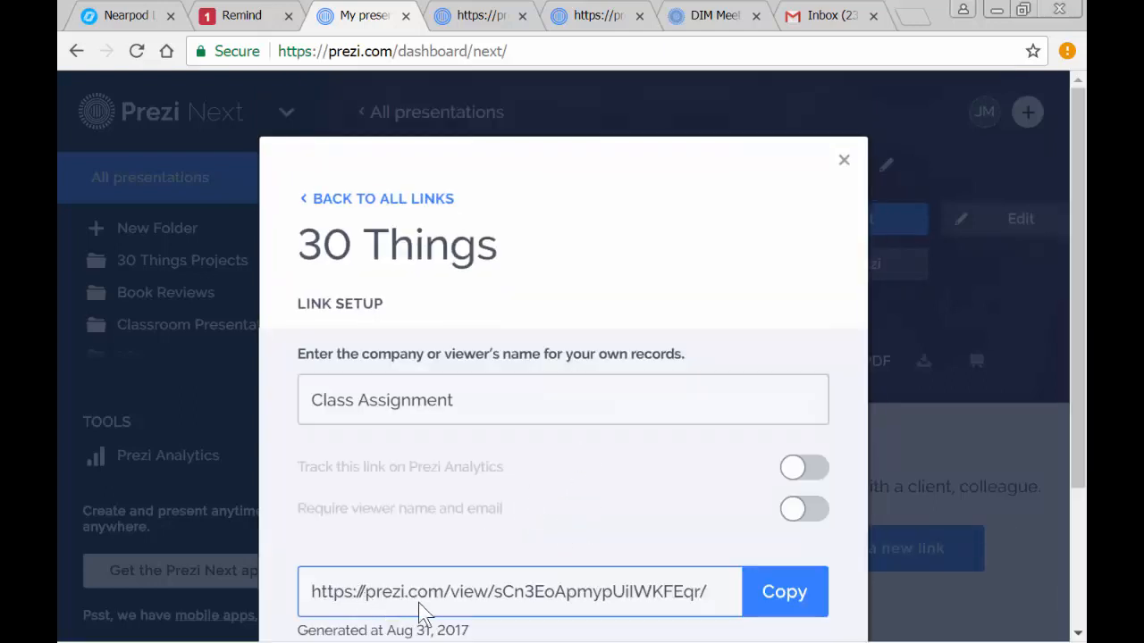
- Copy the generated view link of the presentation and close the link setup
click(785, 593)
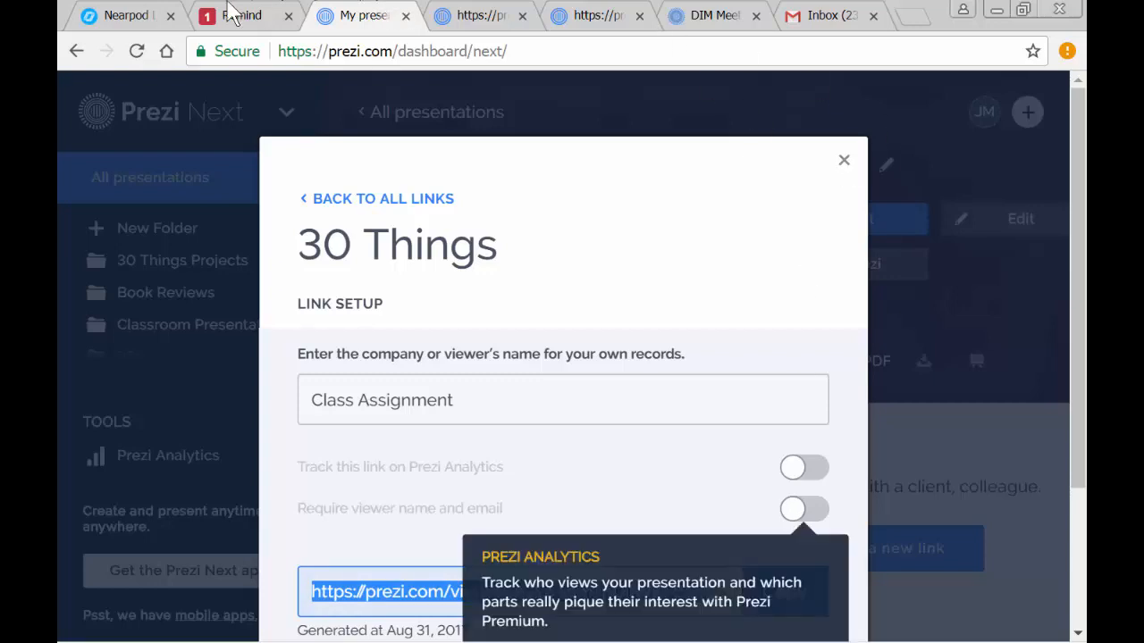
click(142, 625)
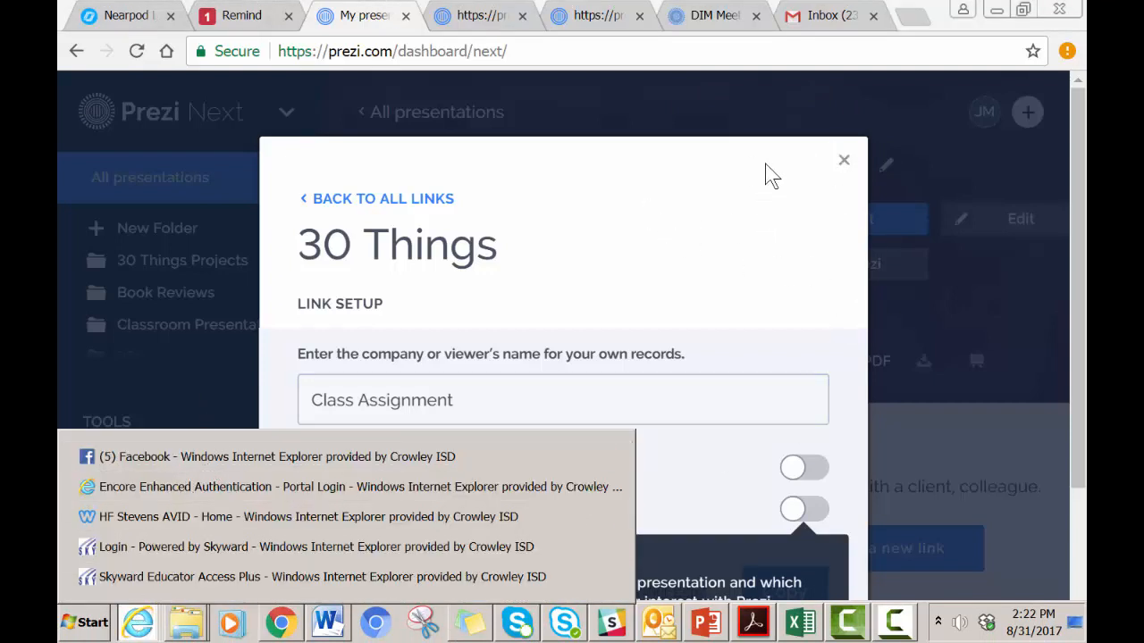
click(845, 162)
click(845, 163)
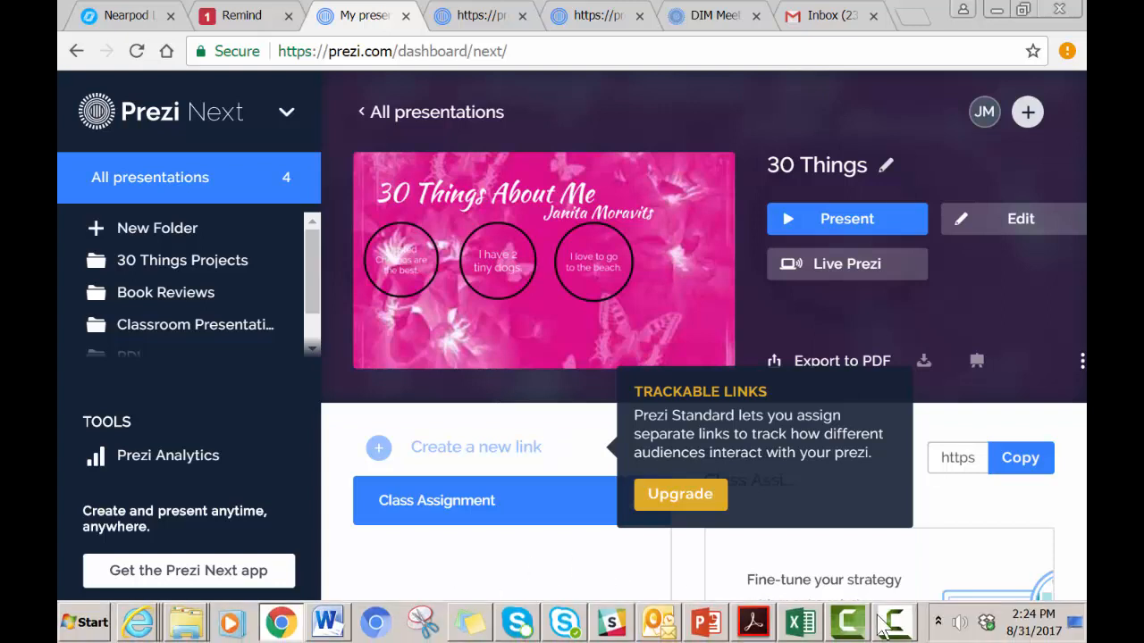
click(893, 630)
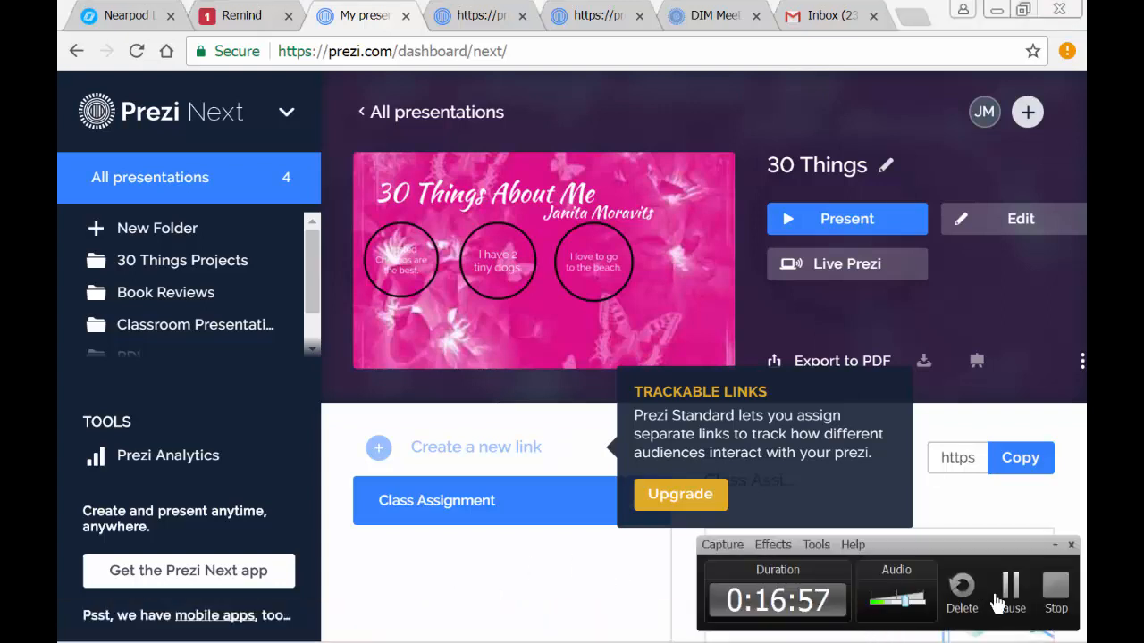